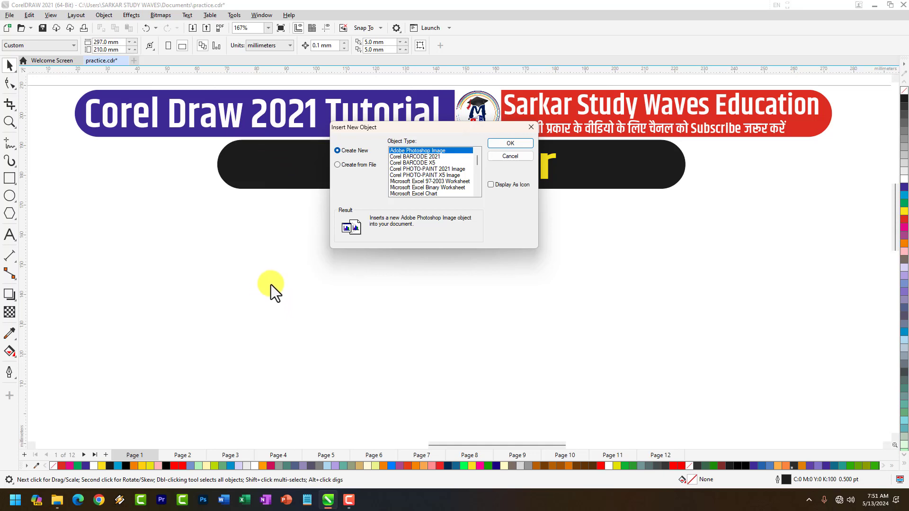
Insert a newly created Microsoft Excel Worksheet object into the document
{"action": "left_click", "coordinate": [367, 166]}
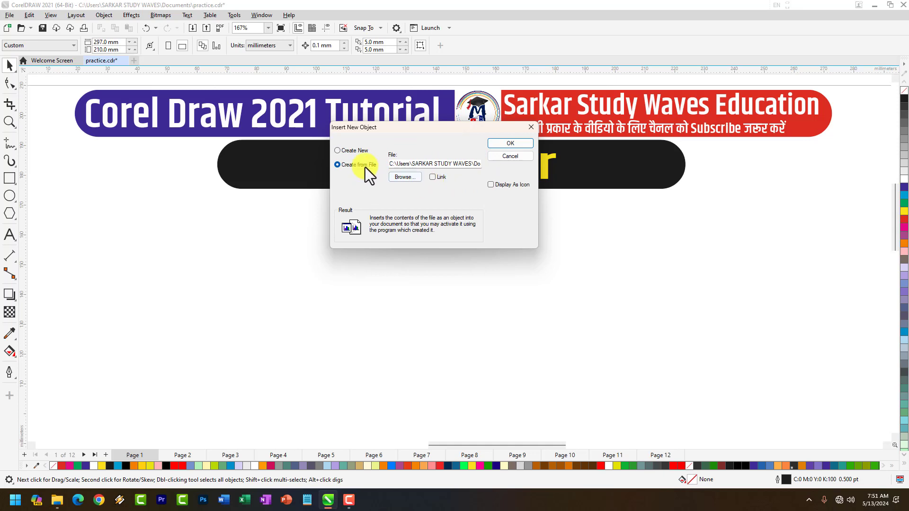
{"action": "left_click", "coordinate": [358, 149]}
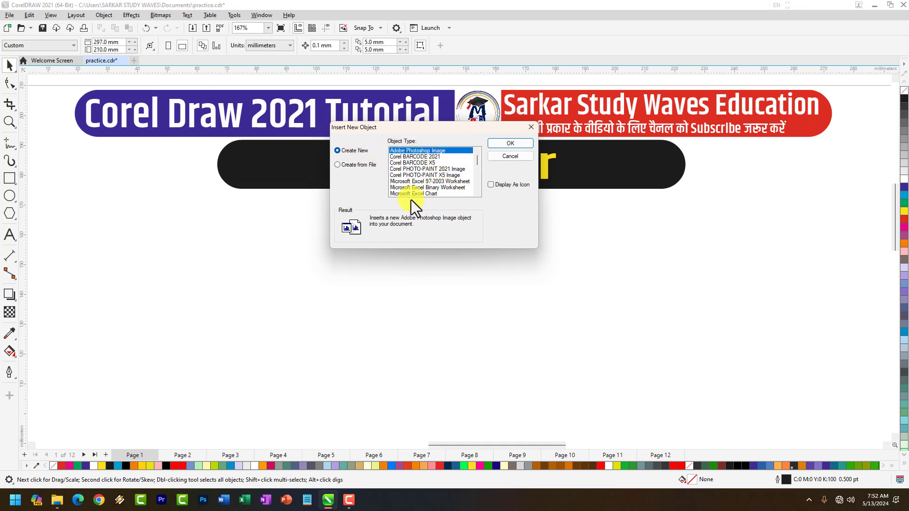
{"action": "left_click_drag", "start_coordinate": [478, 164], "coordinate": [478, 168]}
{"action": "left_click", "coordinate": [421, 182]}
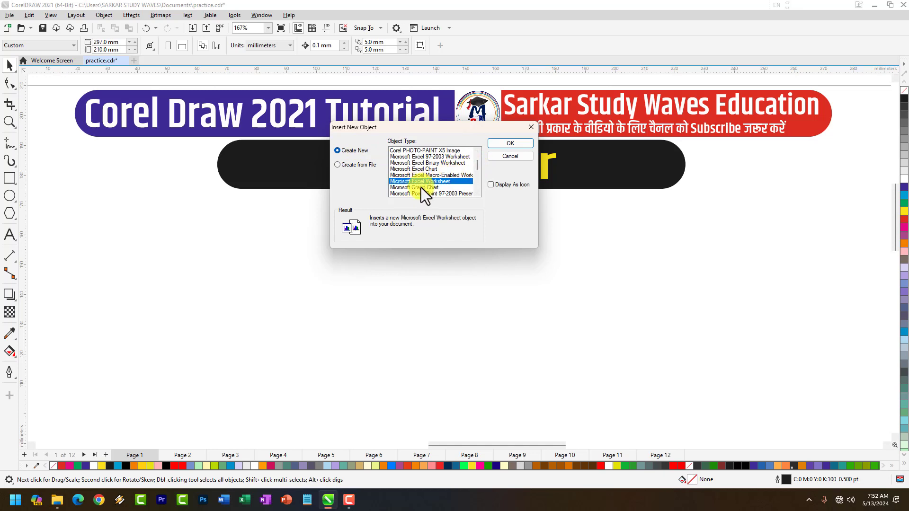
{"action": "left_click", "coordinate": [498, 145]}
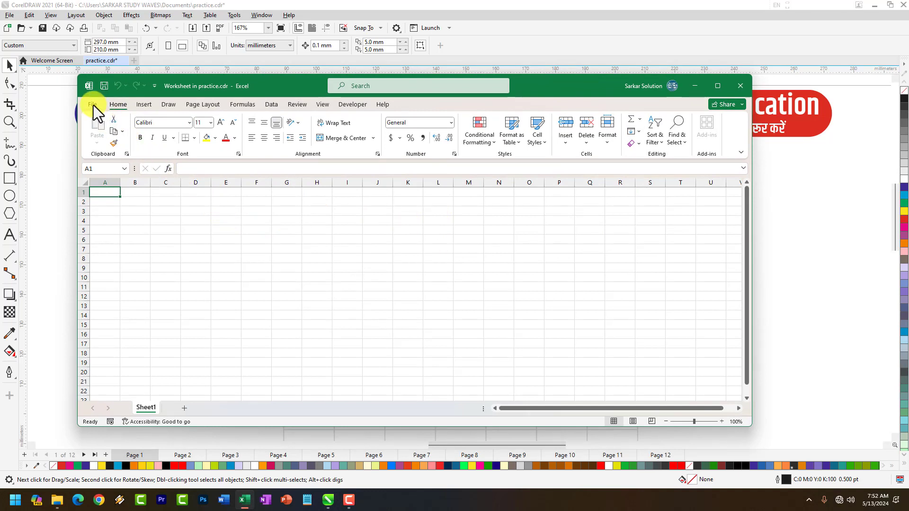
{"action": "left_click", "coordinate": [149, 105]}
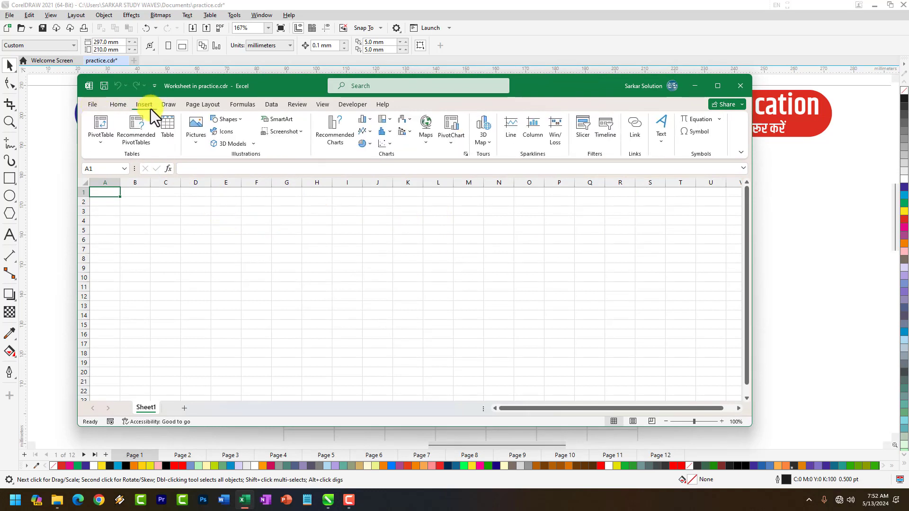
{"action": "left_click", "coordinate": [103, 142]}
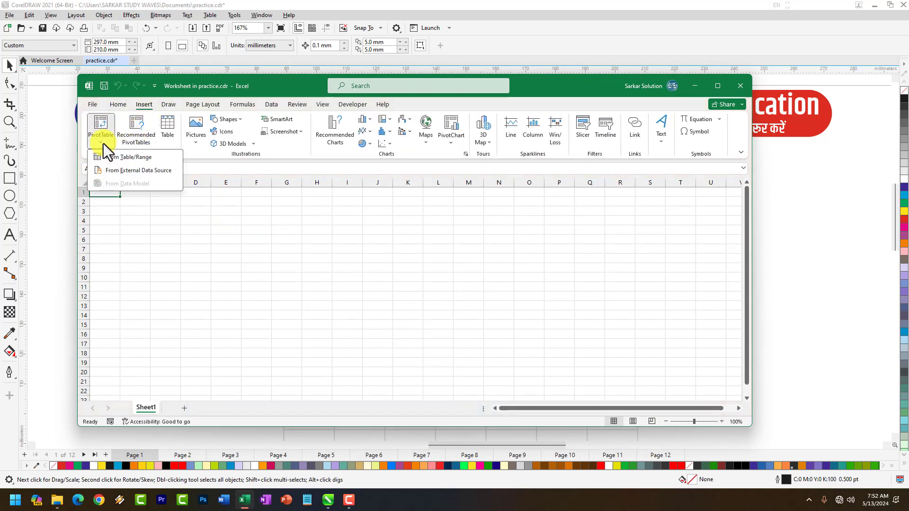
{"action": "left_click", "coordinate": [271, 194]}
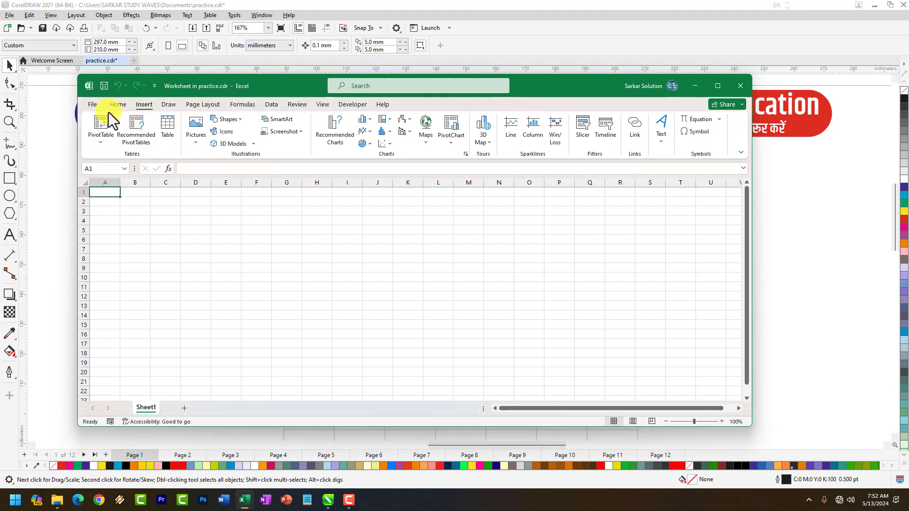
{"action": "left_click", "coordinate": [128, 105]}
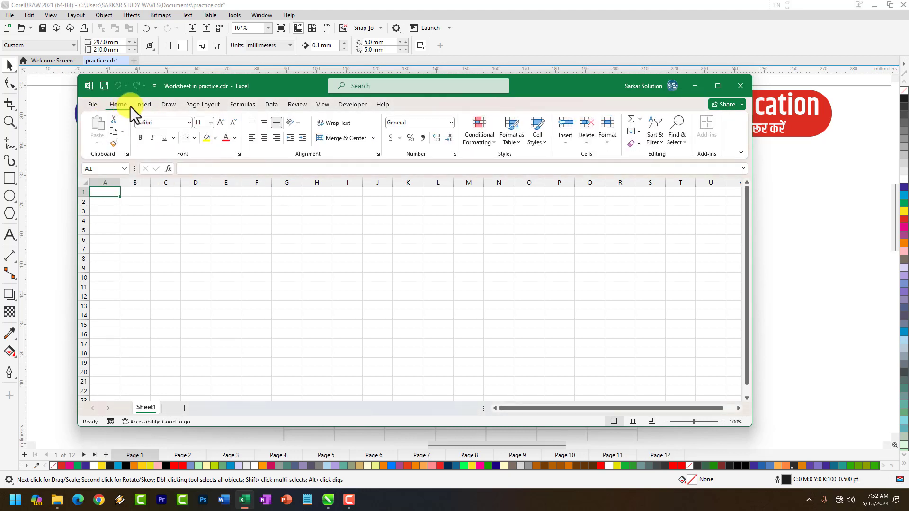
Enter the row labels Nokia, Realme and Apple in cells A2 to A4 of the worksheet
{"action": "left_click", "coordinate": [100, 201]}
{"action": "scroll", "coordinate": [101, 202], "scroll_direction": "up", "scroll_amount": 7}
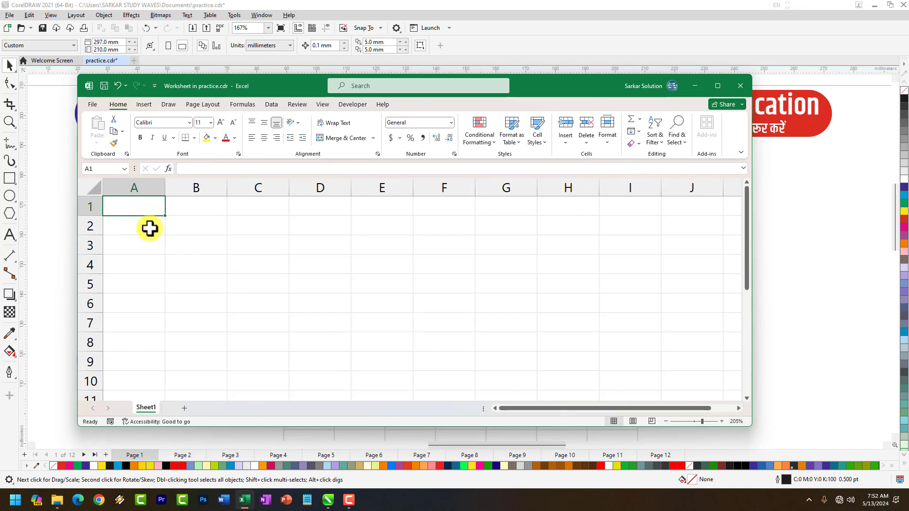
{"action": "type", "text": "Nokia"}
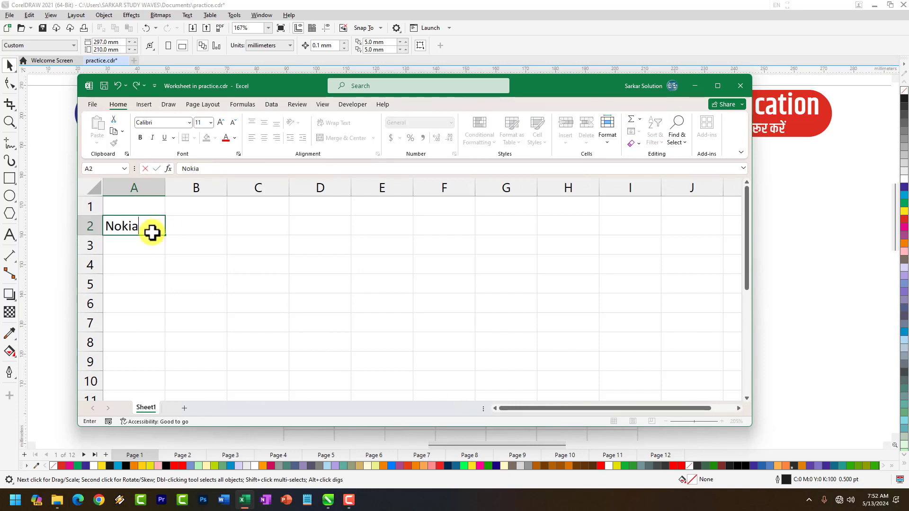
{"action": "key", "text": "Return"}
{"action": "type", "text": "Realm"}
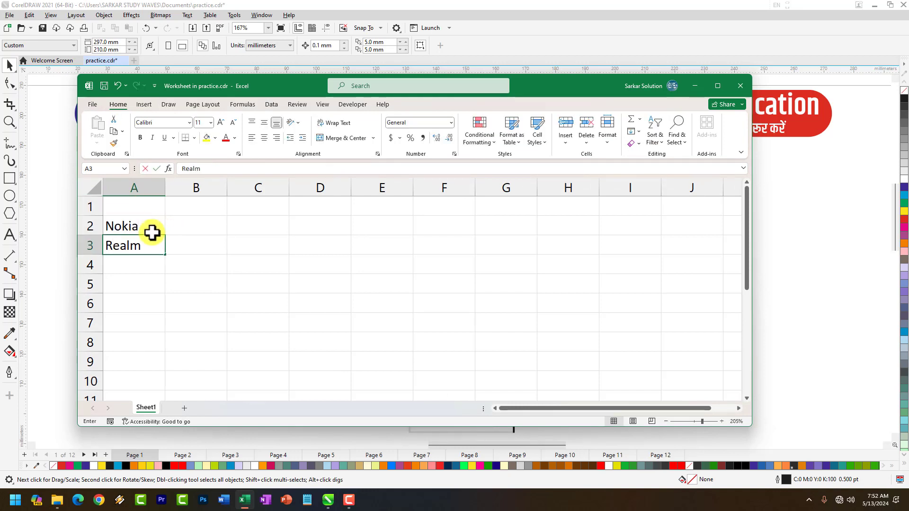
{"action": "type", "text": "e"}
{"action": "key", "text": "Return"}
{"action": "type", "text": "Apple"}
{"action": "key", "text": "Return"}
Enter the column headings 2021, 2022 and 2023 in cells B1 to D1
{"action": "left_click", "coordinate": [202, 209]}
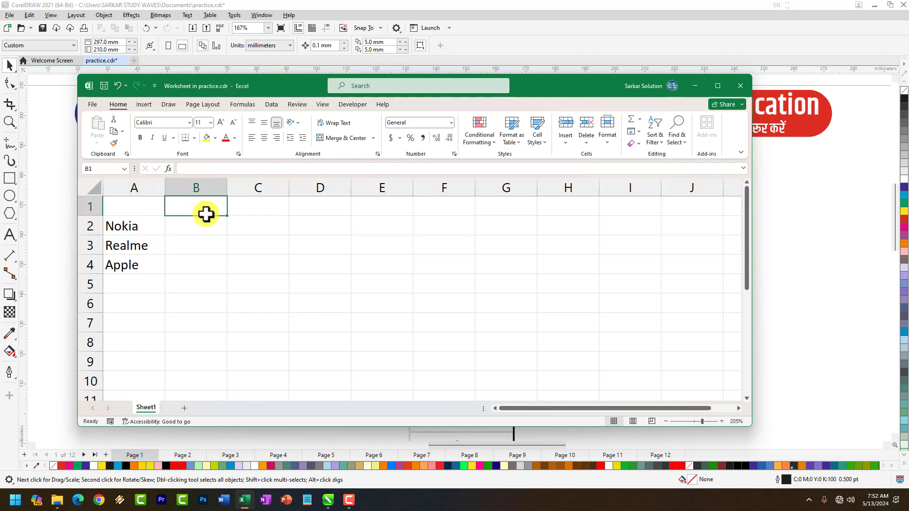
{"action": "type", "text": "2021"}
{"action": "key", "text": "Tab"}
{"action": "type", "text": "2022"}
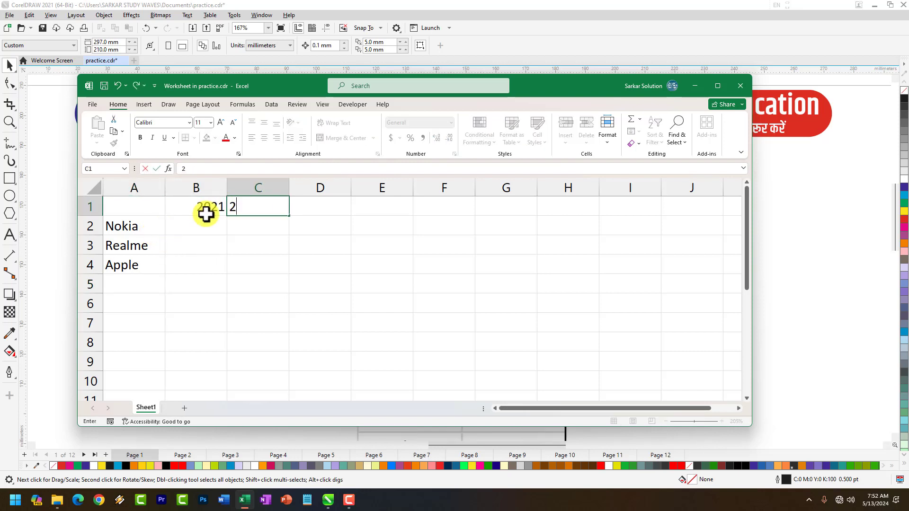
{"action": "key", "text": "Tab"}
{"action": "type", "text": "2023"}
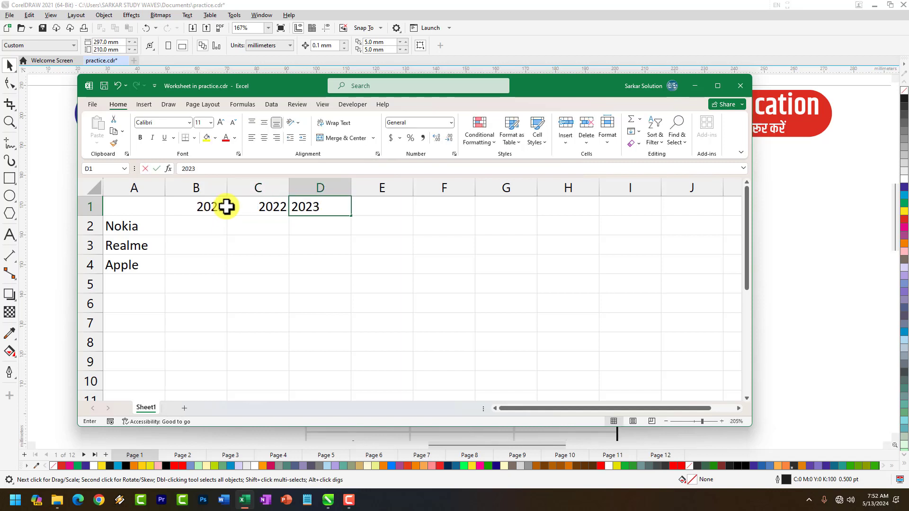
{"action": "key", "text": "Return"}
Fill the Nokia row with 25, 26 and 28 for 2021, 2022 and 2023
{"action": "type", "text": "25"}
{"action": "key", "text": "Tab"}
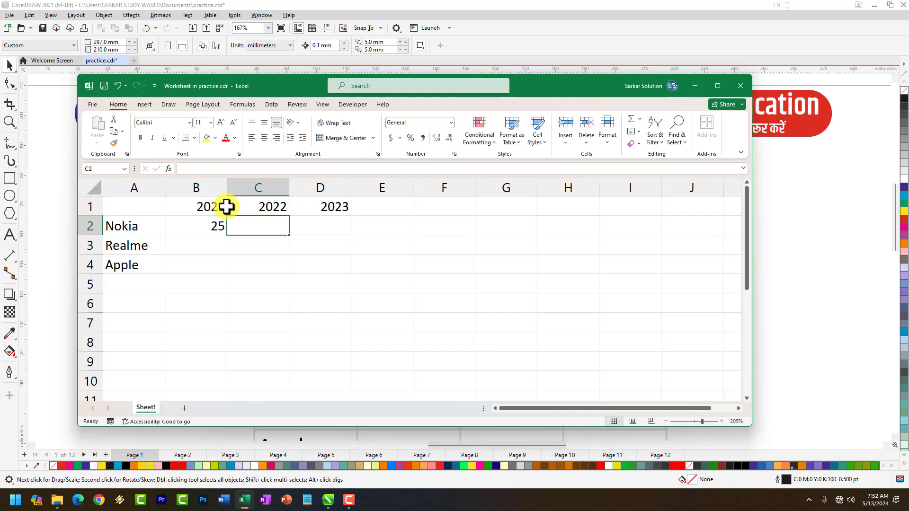
{"action": "type", "text": "26"}
{"action": "key", "text": "Tab"}
{"action": "type", "text": "28"}
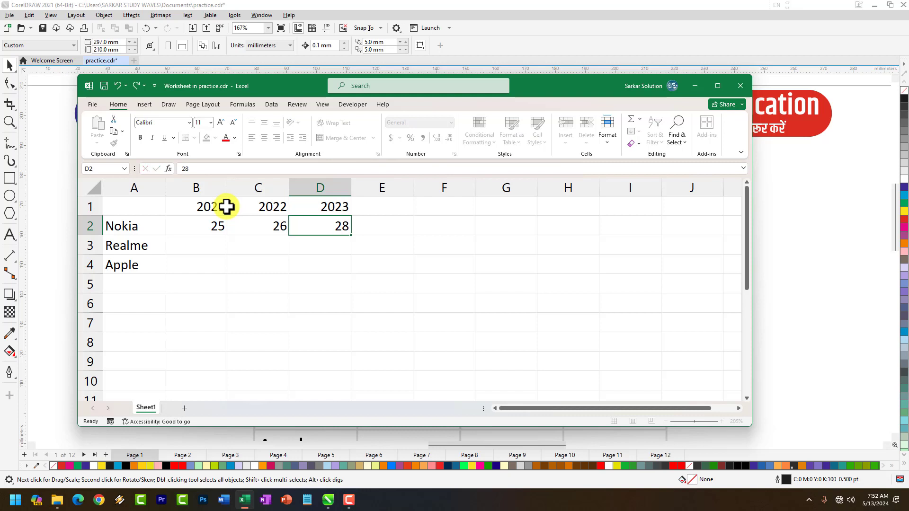
{"action": "key", "text": "Tab"}
Fill the Realme row with 58, 56 and 54 in cells B3 to D3
{"action": "key", "text": "Left"}
{"action": "key", "text": "Left"}
{"action": "key", "text": "Down"}
{"action": "key", "text": "Down"}
{"action": "key", "text": "Left"}
{"action": "key", "text": "Up"}
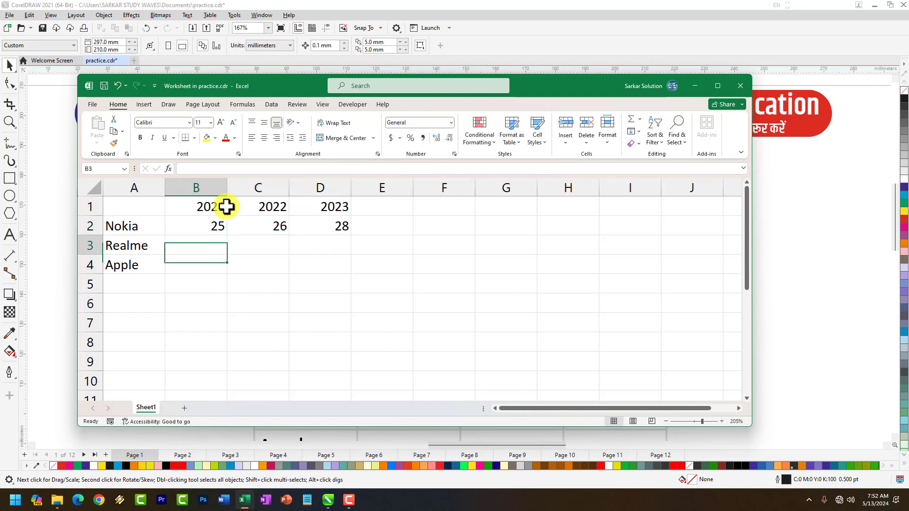
{"action": "type", "text": "58"}
{"action": "key", "text": "Tab"}
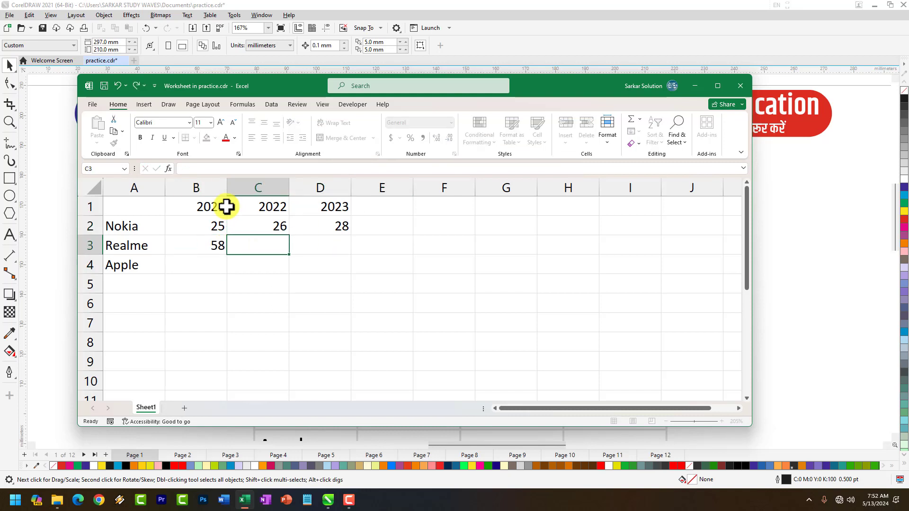
{"action": "type", "text": "56"}
{"action": "key", "text": "Tab"}
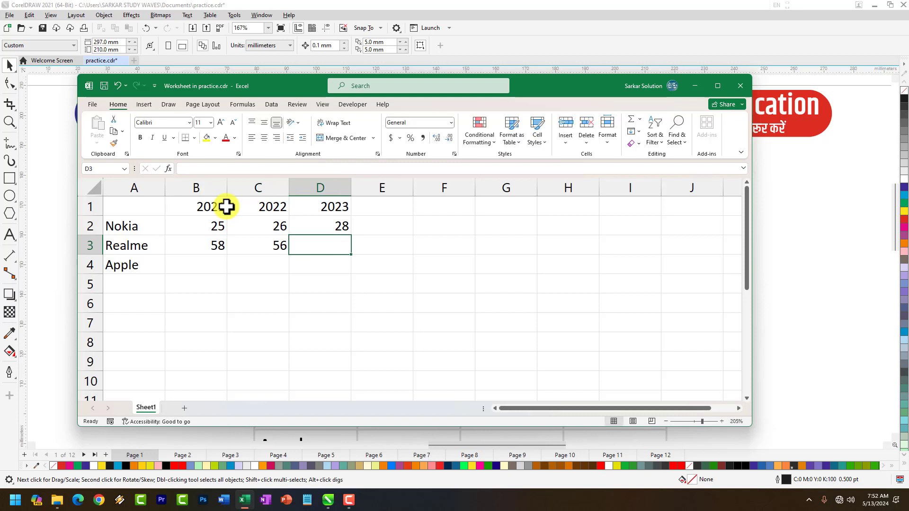
{"action": "type", "text": "54"}
{"action": "key", "text": "Down"}
Fill the Apple row with 59, 65 and 87 in cells B4 to D4
{"action": "key", "text": "Left"}
{"action": "key", "text": "Left"}
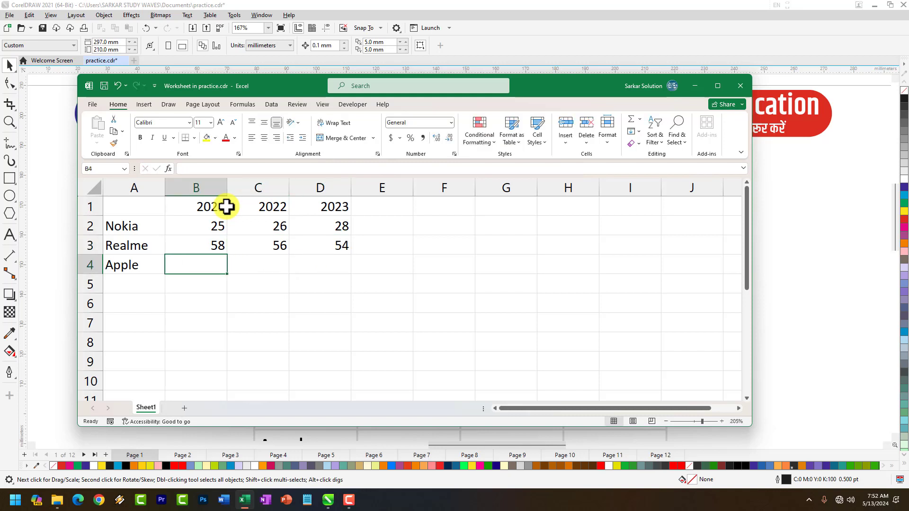
{"action": "type", "text": "59"}
{"action": "key", "text": "Return"}
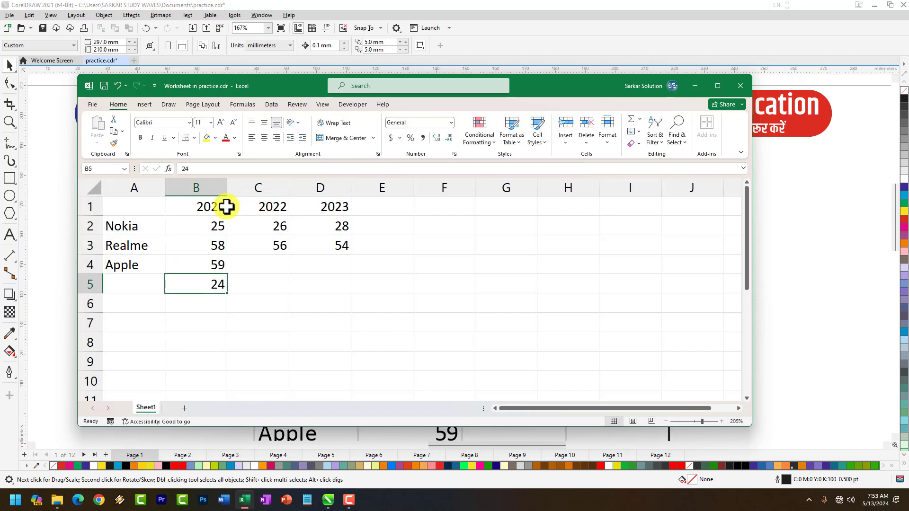
{"action": "key", "text": "Right"}
{"action": "key", "text": "Up"}
{"action": "key", "text": "Up"}
{"action": "key", "text": "Down"}
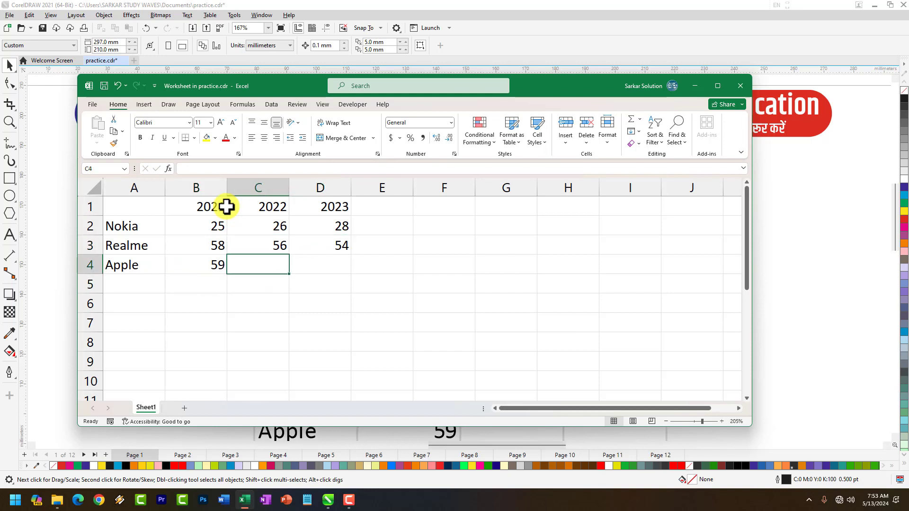
{"action": "type", "text": "65"}
{"action": "key", "text": "Tab"}
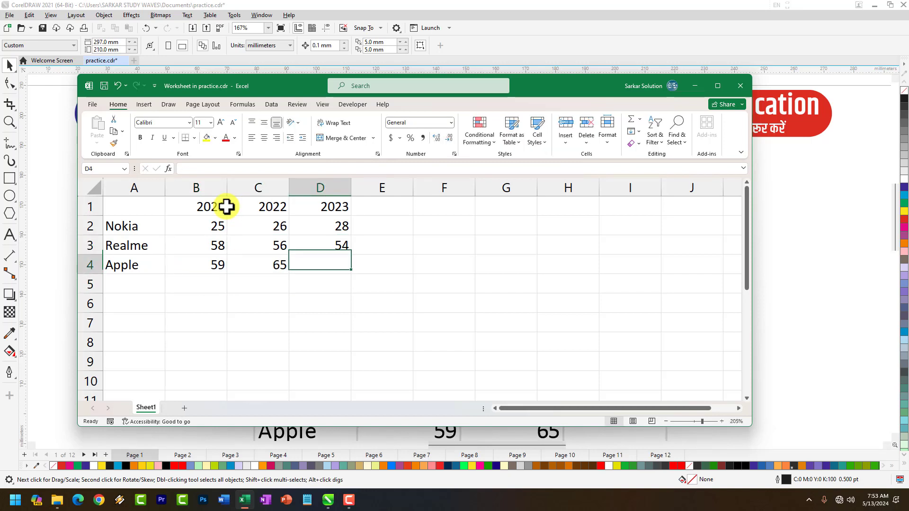
{"action": "type", "text": "87"}
{"action": "left_click", "coordinate": [378, 323]}
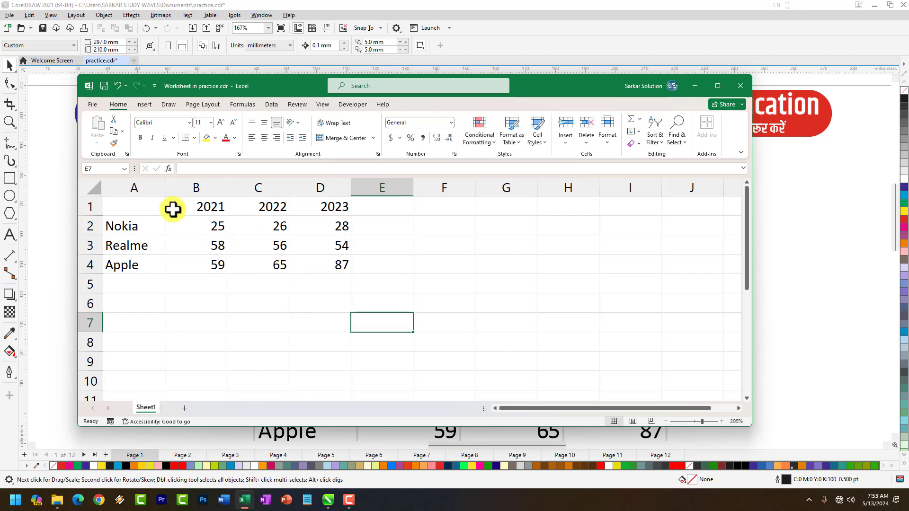
Insert the recommended Clustered Column chart for the data in A1:D4
{"action": "left_click_drag", "start_coordinate": [142, 207], "coordinate": [314, 264]}
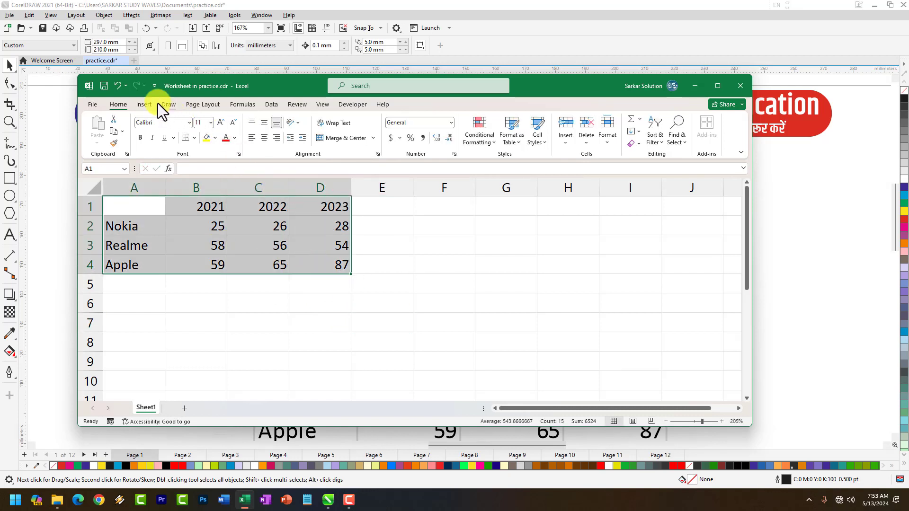
{"action": "left_click", "coordinate": [145, 104]}
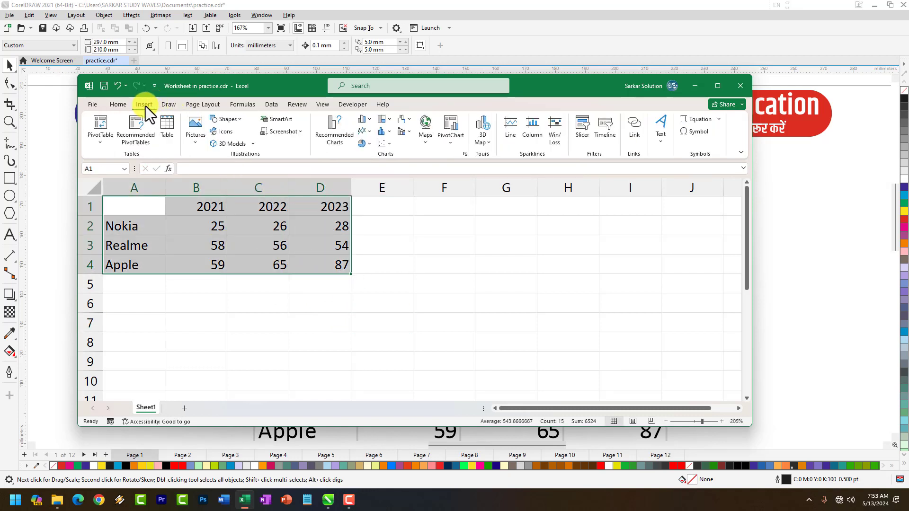
{"action": "left_click", "coordinate": [340, 134]}
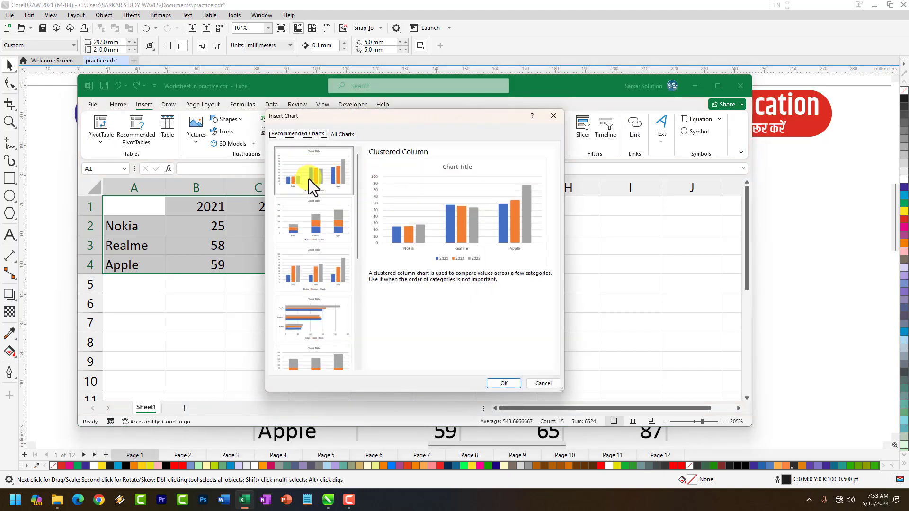
{"action": "left_click", "coordinate": [502, 383]}
Move the chart directly below the data table so that it starts at row 5 in column A
{"action": "scroll", "coordinate": [450, 320], "scroll_direction": "down", "scroll_amount": 7}
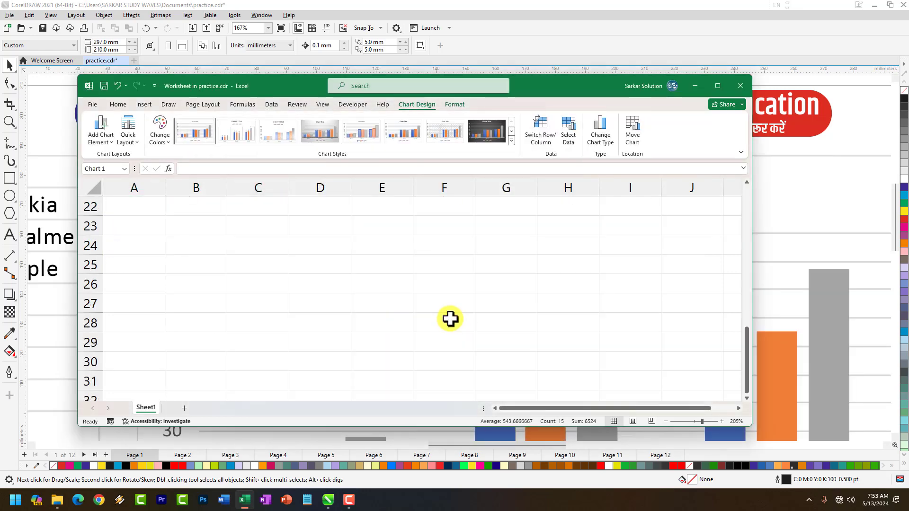
{"action": "scroll", "coordinate": [450, 318], "scroll_direction": "up", "scroll_amount": 7}
{"action": "scroll", "coordinate": [462, 307], "scroll_direction": "down", "scroll_amount": 6, "text": "ctrl"}
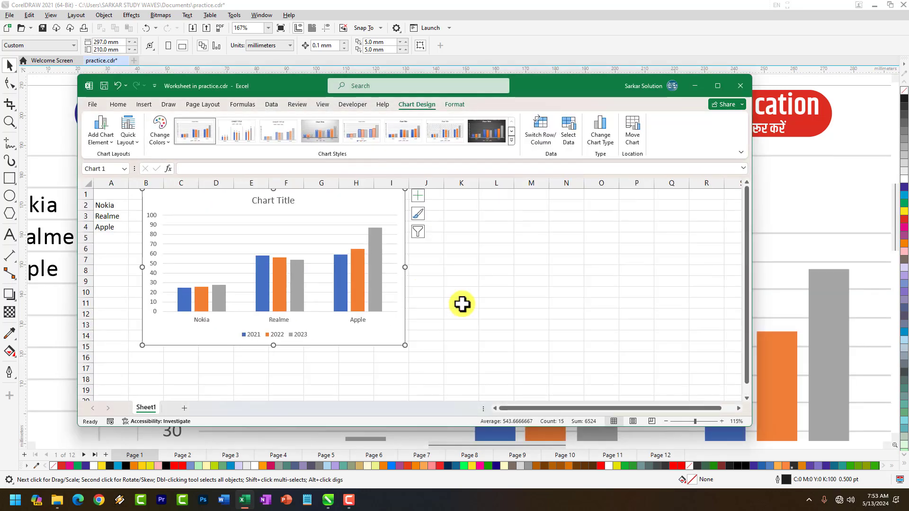
{"action": "left_click", "coordinate": [297, 205]}
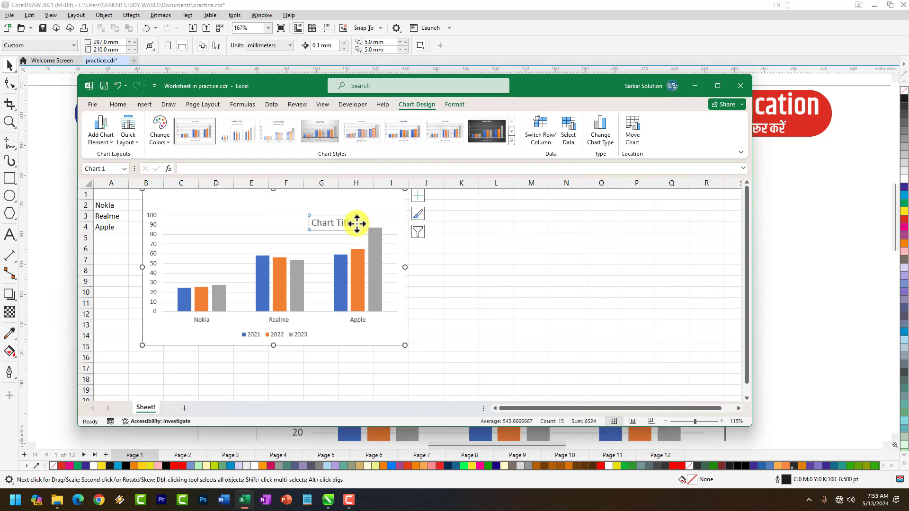
{"action": "left_click_drag", "start_coordinate": [361, 212], "coordinate": [302, 252]}
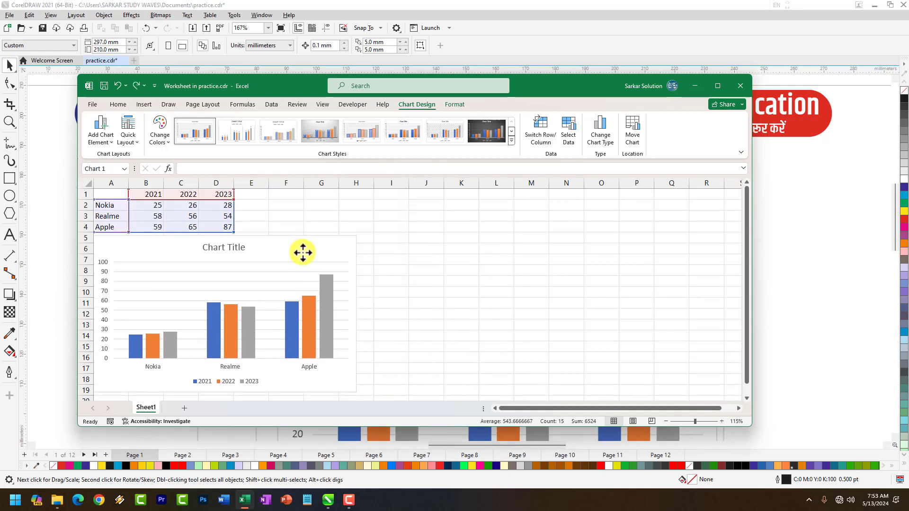
{"action": "left_click", "coordinate": [426, 281]}
{"action": "scroll", "coordinate": [134, 255], "scroll_direction": "up", "scroll_amount": 2, "text": "ctrl"}
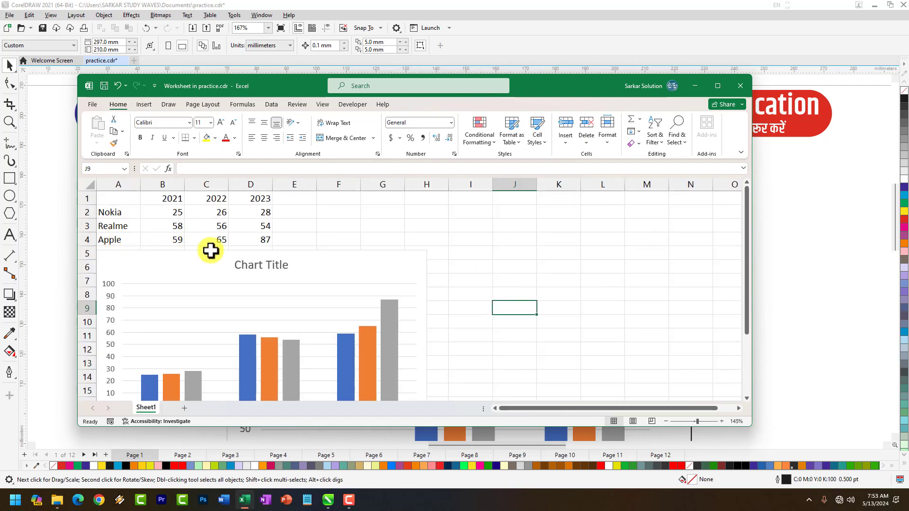
Close the worksheet editor and place the embedded worksheet object just below the Menu Bar banner, at about X 145.6 mm, Y 114.1 mm
{"action": "left_click", "coordinate": [740, 86]}
{"action": "scroll", "coordinate": [534, 254], "scroll_direction": "down", "scroll_amount": 3}
{"action": "scroll", "coordinate": [499, 284], "scroll_direction": "up", "scroll_amount": 4}
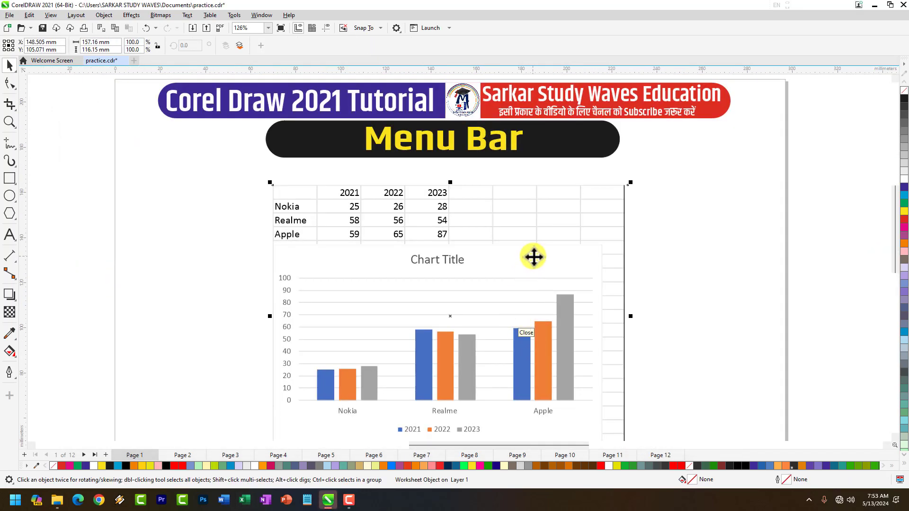
{"action": "left_click_drag", "start_coordinate": [533, 256], "coordinate": [495, 229]}
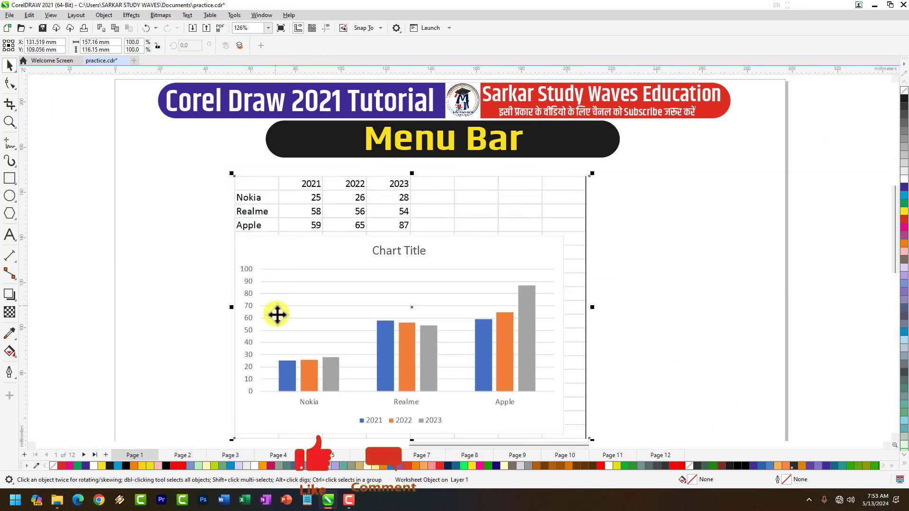
{"action": "left_click_drag", "start_coordinate": [508, 221], "coordinate": [543, 208]}
{"action": "scroll", "coordinate": [562, 251], "scroll_direction": "down", "scroll_amount": 1}
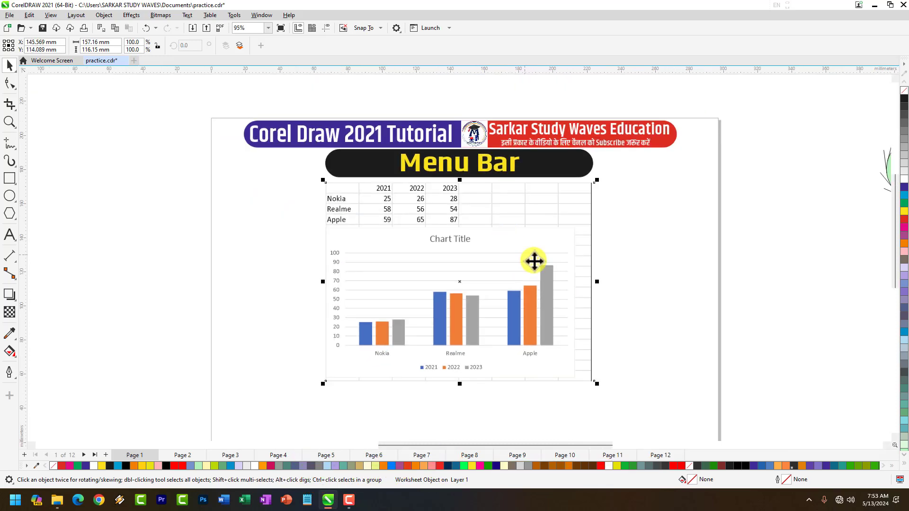
Move the embedded worksheet object off the page to the right, at about X 381.9 mm, Y 110.3 mm
{"action": "scroll", "coordinate": [534, 261], "scroll_direction": "up", "scroll_amount": 2}
{"action": "left_click", "coordinate": [619, 267]}
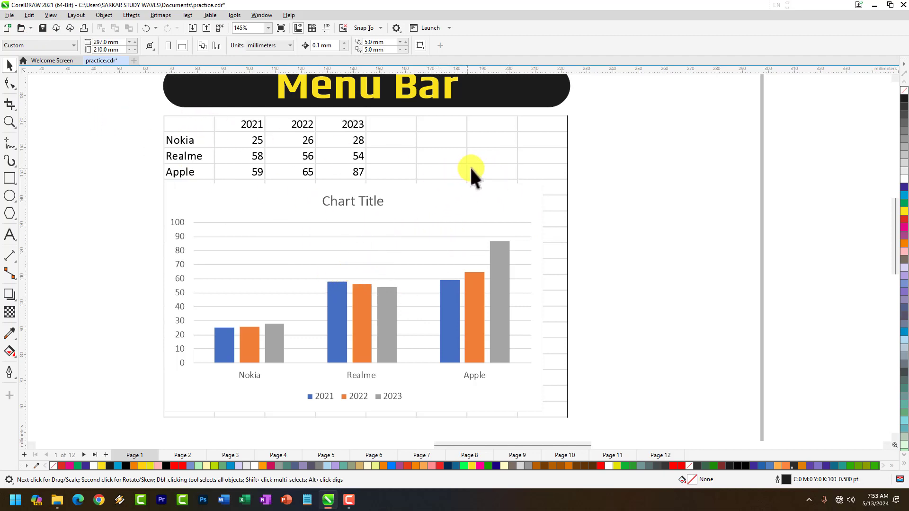
{"action": "left_click_drag", "start_coordinate": [471, 170], "coordinate": [785, 189]}
{"action": "left_click_drag", "start_coordinate": [515, 228], "coordinate": [798, 218]}
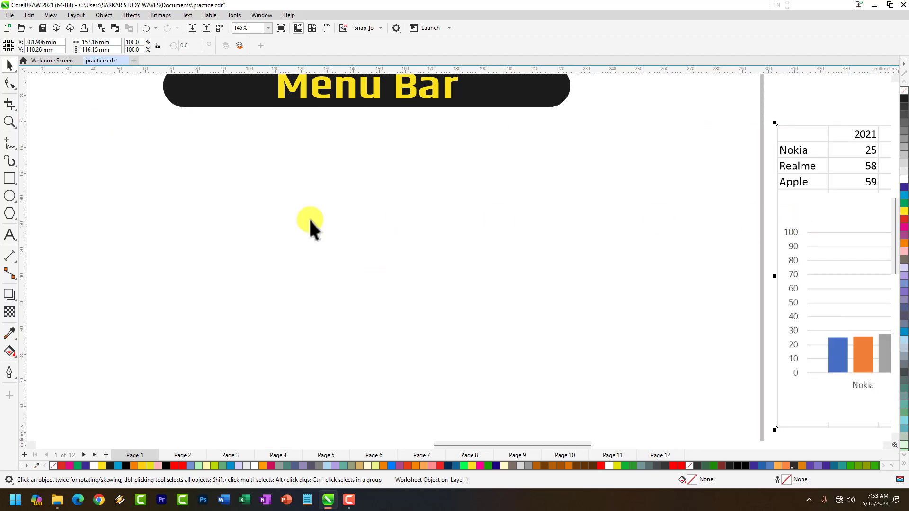
{"action": "left_click", "coordinate": [107, 13]}
{"action": "mouse_move", "coordinate": [139, 55]}
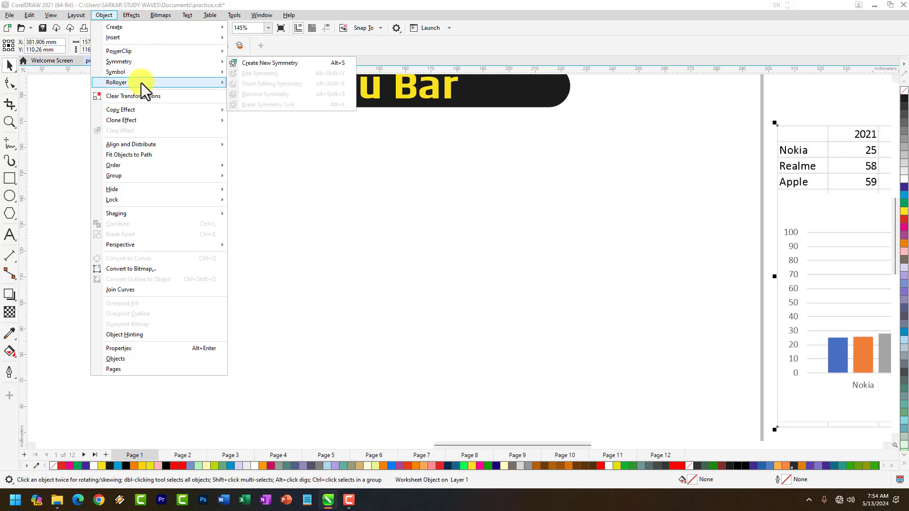
{"action": "mouse_move", "coordinate": [146, 168]}
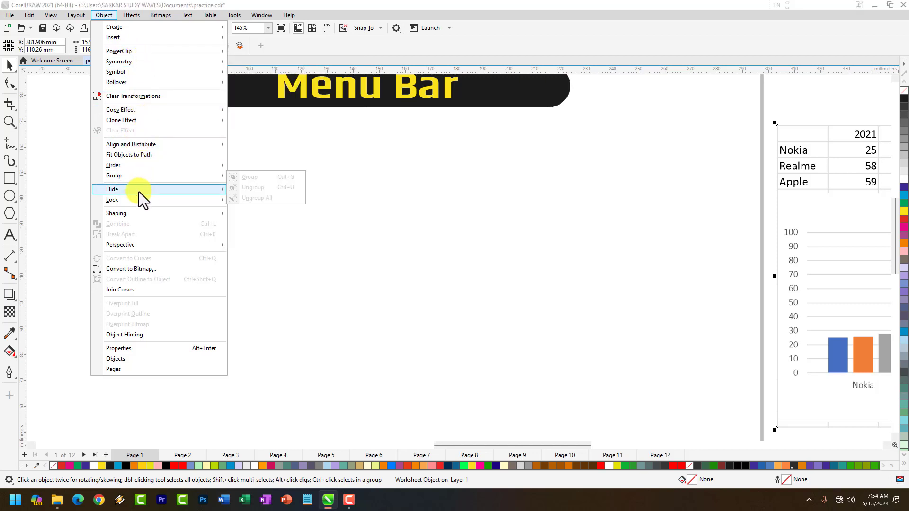
{"action": "mouse_move", "coordinate": [138, 201]}
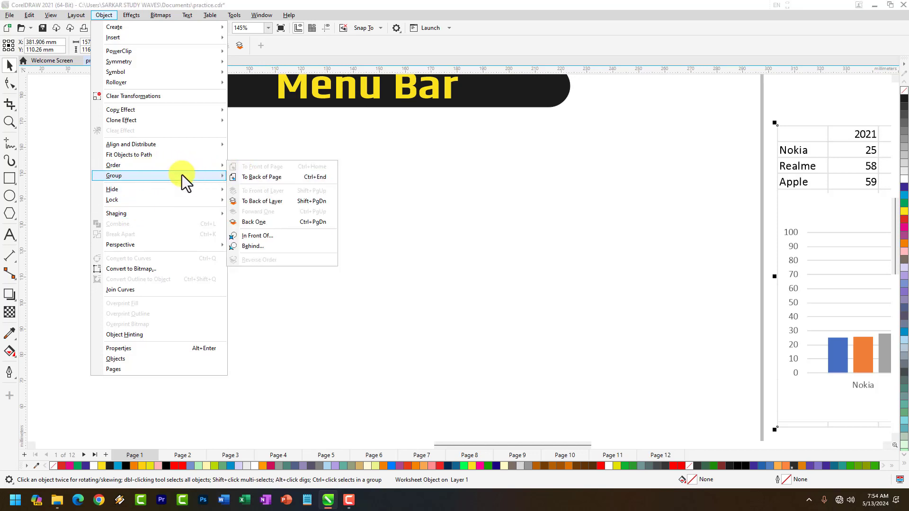
{"action": "mouse_move", "coordinate": [181, 169]}
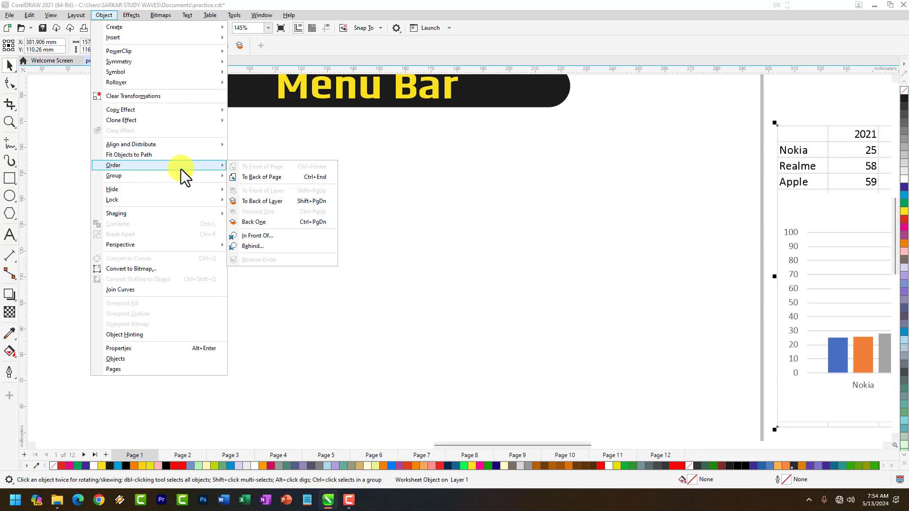
{"action": "left_click", "coordinate": [304, 188]}
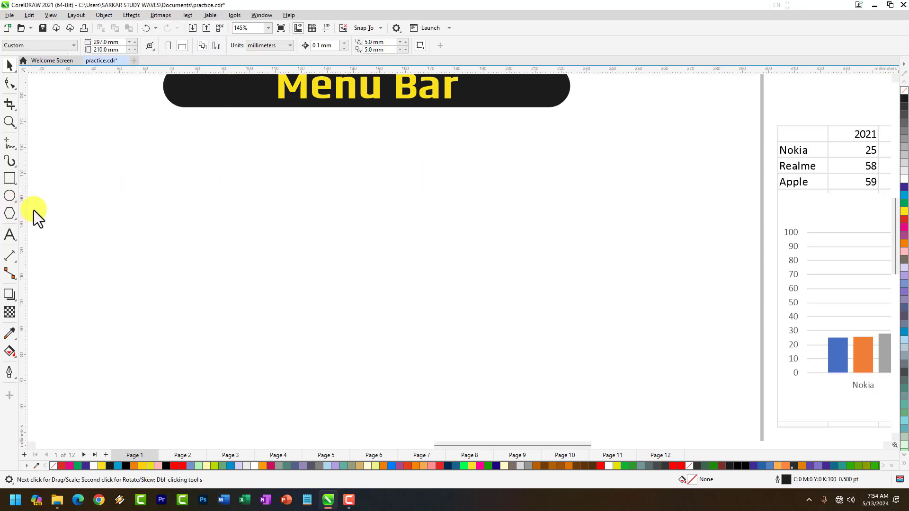
Draw a five-sided polygon about 60 by 62 mm and place it below the Menu Bar banner, at about X 100.6 mm, Y 127.7 mm
{"action": "key", "text": "y"}
{"action": "left_click_drag", "start_coordinate": [177, 174], "coordinate": [250, 228]}
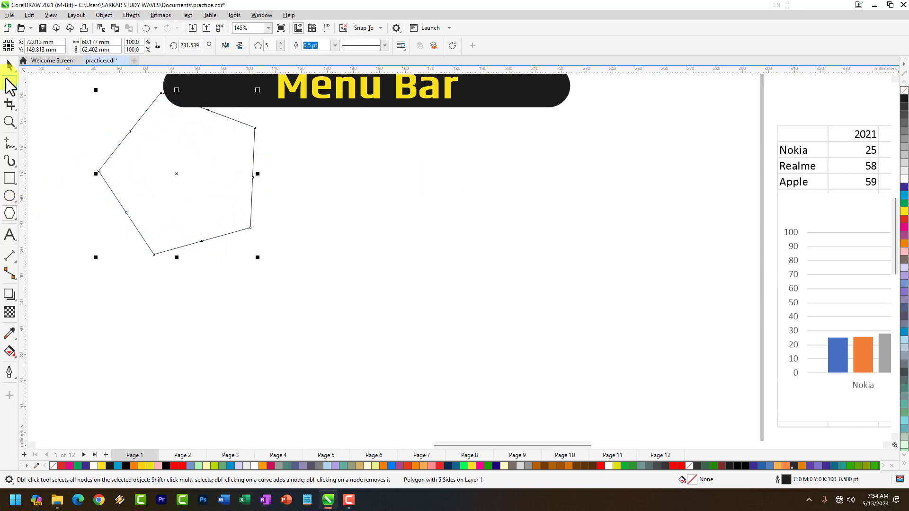
{"action": "left_click", "coordinate": [9, 65]}
{"action": "left_click_drag", "start_coordinate": [197, 166], "coordinate": [272, 224]}
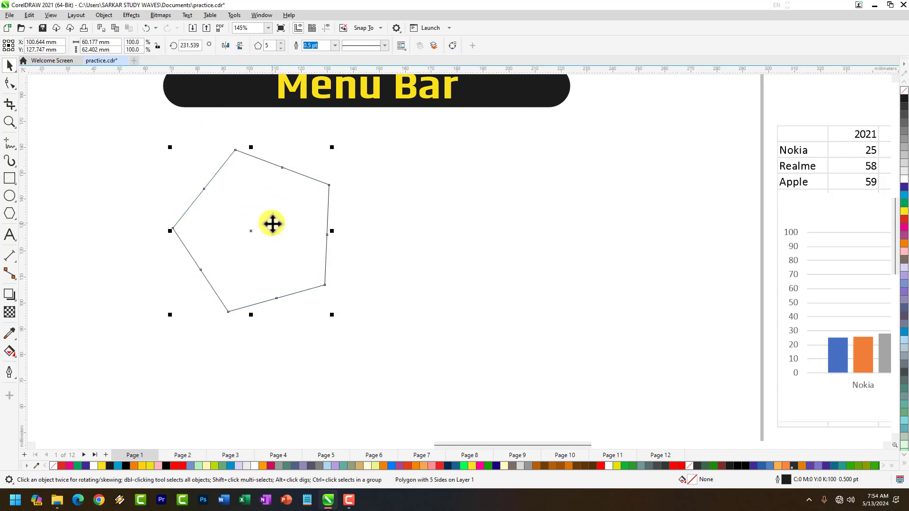
Draw an ellipse about 83 by 43 mm and a rectangle about 62.5 by 61 mm, both overlapping the pentagon
{"action": "left_click", "coordinate": [9, 196]}
{"action": "left_click_drag", "start_coordinate": [177, 149], "coordinate": [394, 261]}
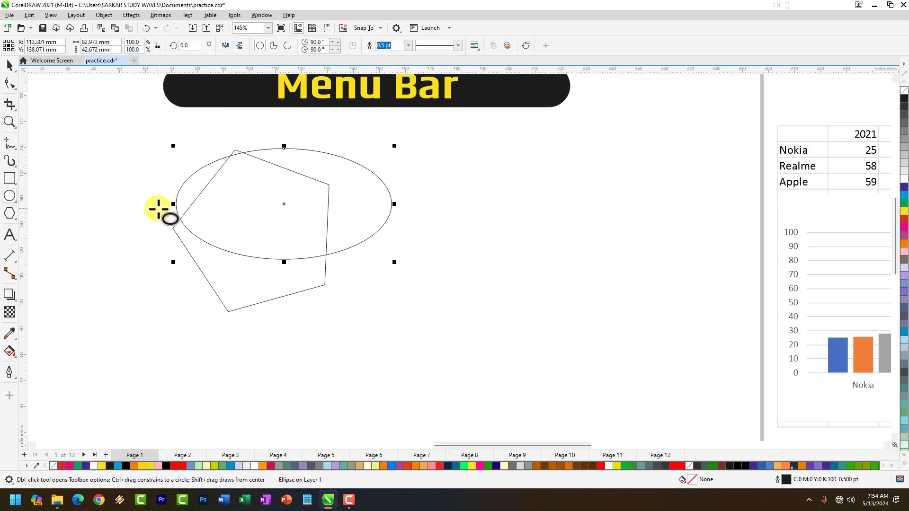
{"action": "left_click", "coordinate": [10, 178]}
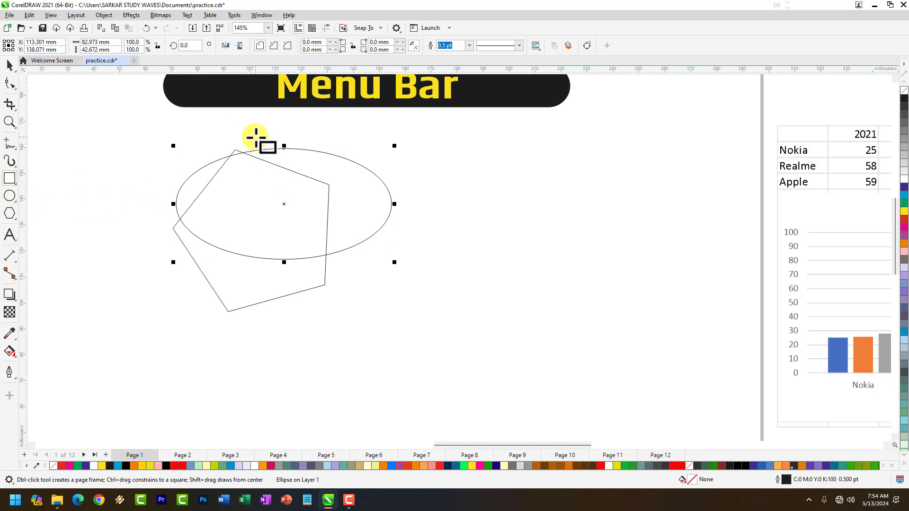
{"action": "left_click_drag", "start_coordinate": [250, 137], "coordinate": [413, 294]}
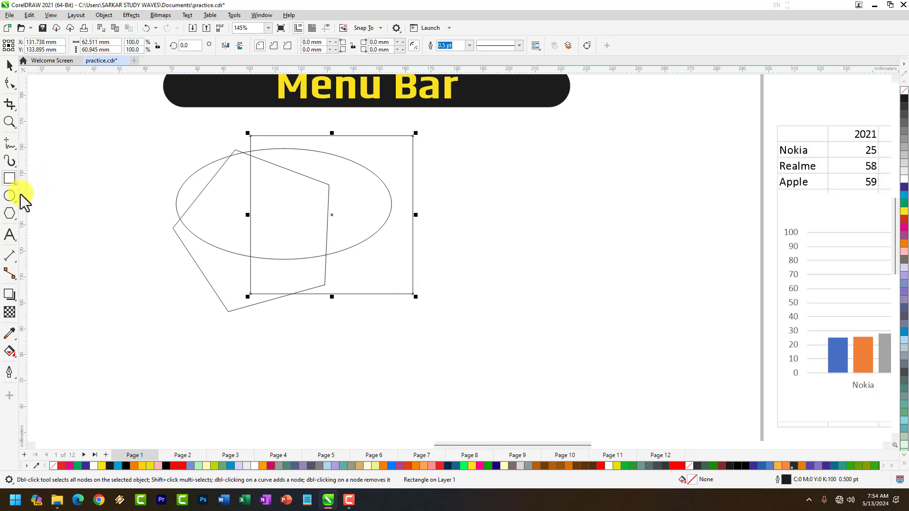
Draw a 12-point star about 74 mm wide and place it over the other shapes at about X 114.9 mm, Y 116.2 mm
{"action": "left_click", "coordinate": [16, 223]}
{"action": "left_click", "coordinate": [47, 227]}
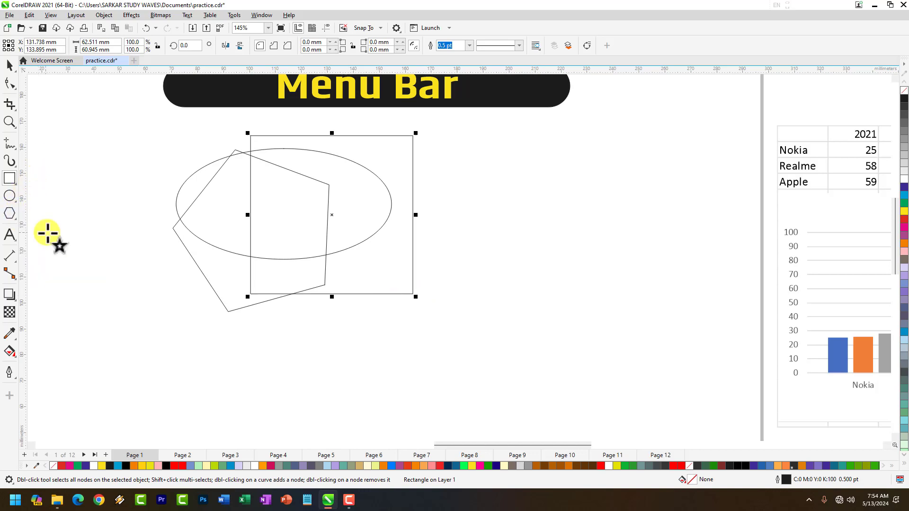
{"action": "left_click_drag", "start_coordinate": [208, 205], "coordinate": [274, 279]}
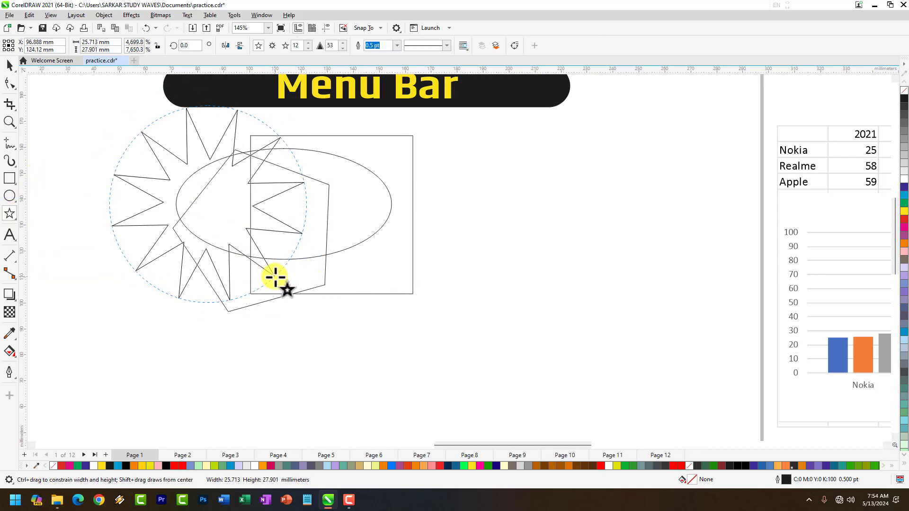
{"action": "key", "text": "space"}
{"action": "left_click_drag", "start_coordinate": [218, 178], "coordinate": [271, 208]}
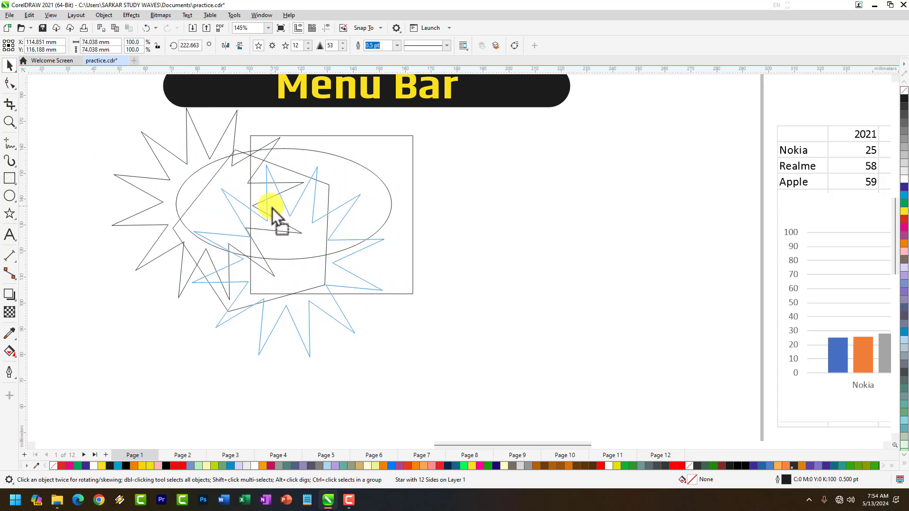
{"action": "left_click", "coordinate": [488, 248]}
Fill the pentagon with red and the ellipse with yellow
{"action": "left_click", "coordinate": [184, 227]}
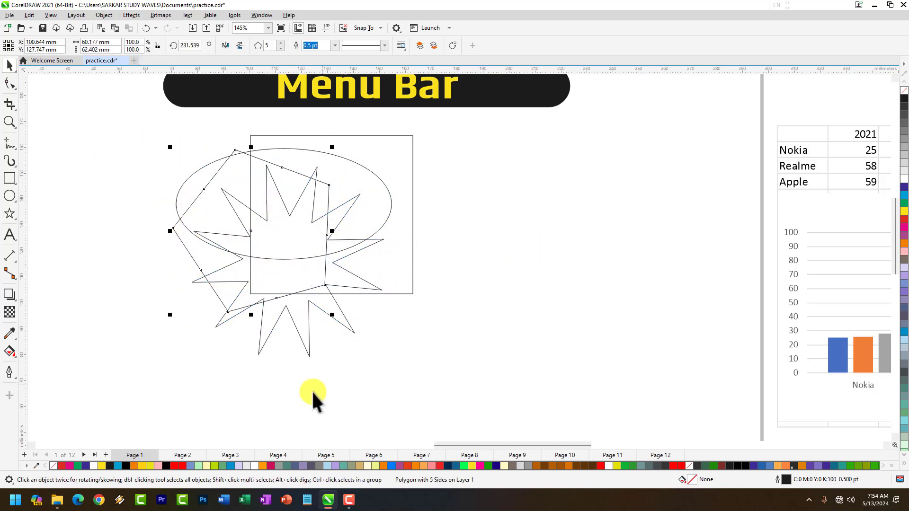
{"action": "left_click", "coordinate": [184, 466]}
{"action": "left_click", "coordinate": [183, 191]}
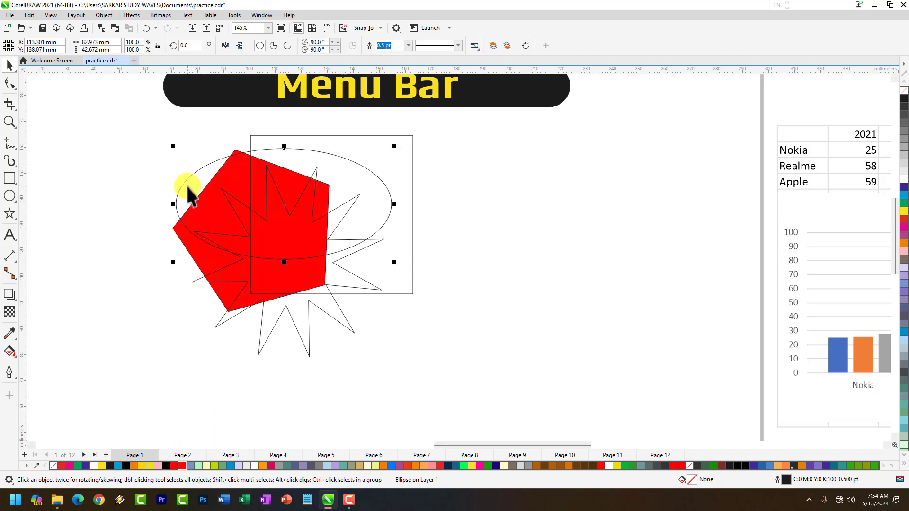
{"action": "left_click", "coordinate": [149, 466]}
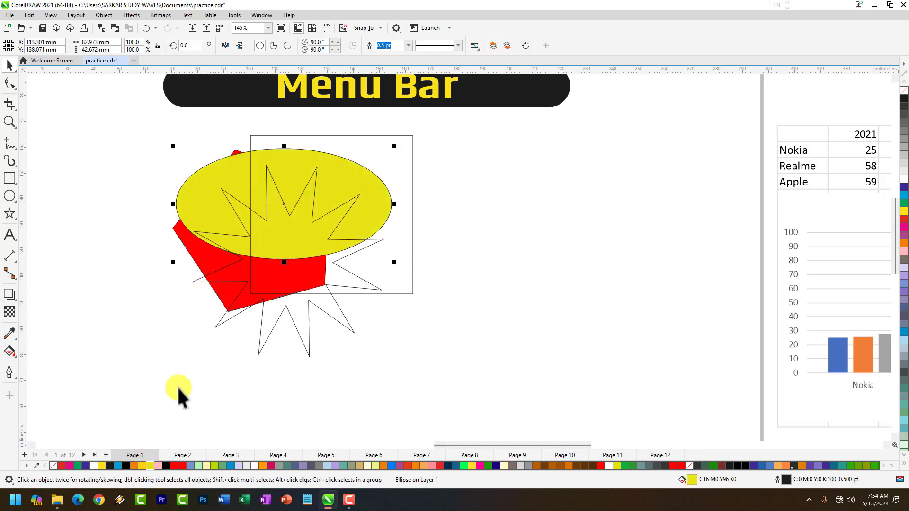
Fill the rectangle with green and the 12-point star with blue
{"action": "left_click", "coordinate": [268, 136]}
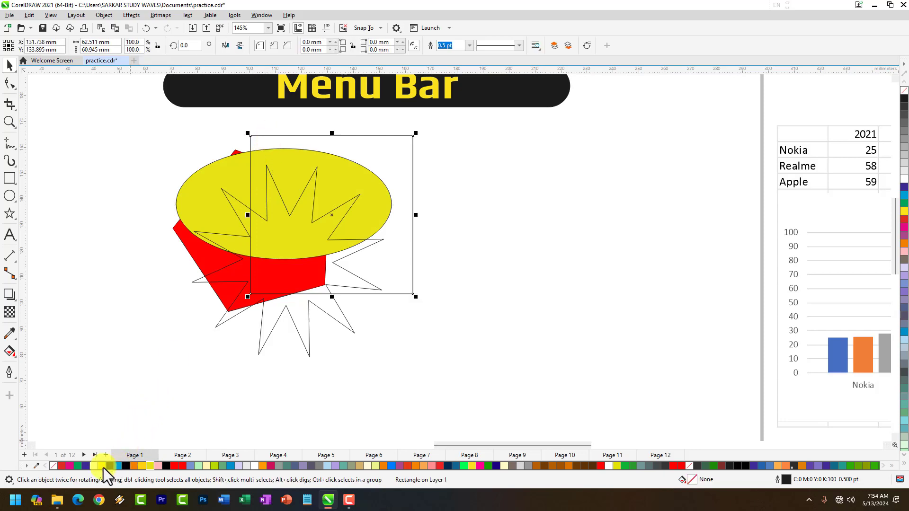
{"action": "left_click", "coordinate": [76, 466]}
{"action": "left_click", "coordinate": [270, 326]}
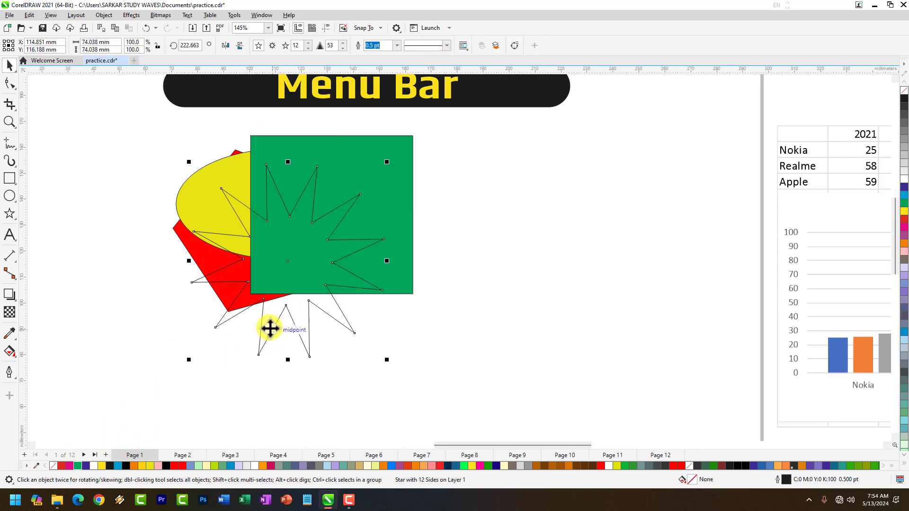
{"action": "left_click", "coordinate": [84, 467]}
{"action": "left_click", "coordinate": [473, 376]}
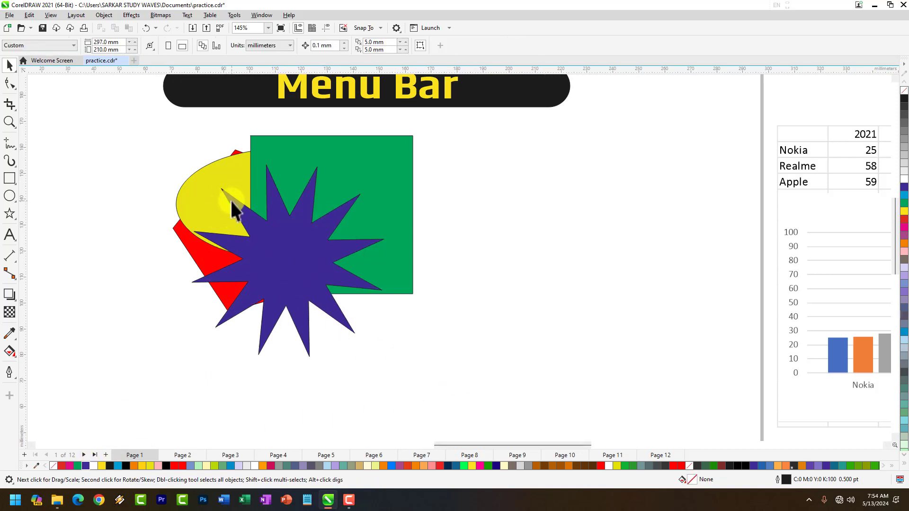
Switch the blue star repeatedly between the back and the front of the layer, ending at the front
{"action": "left_click", "coordinate": [283, 229]}
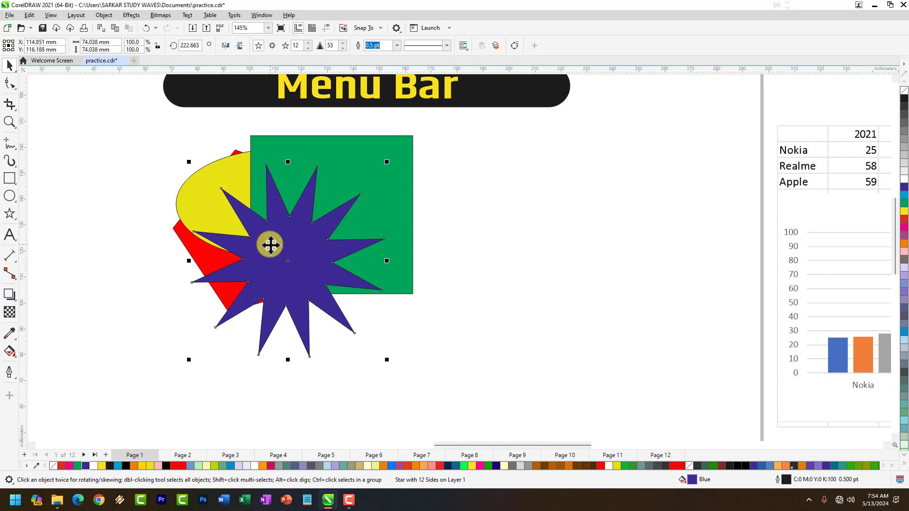
{"action": "left_click", "coordinate": [496, 50]}
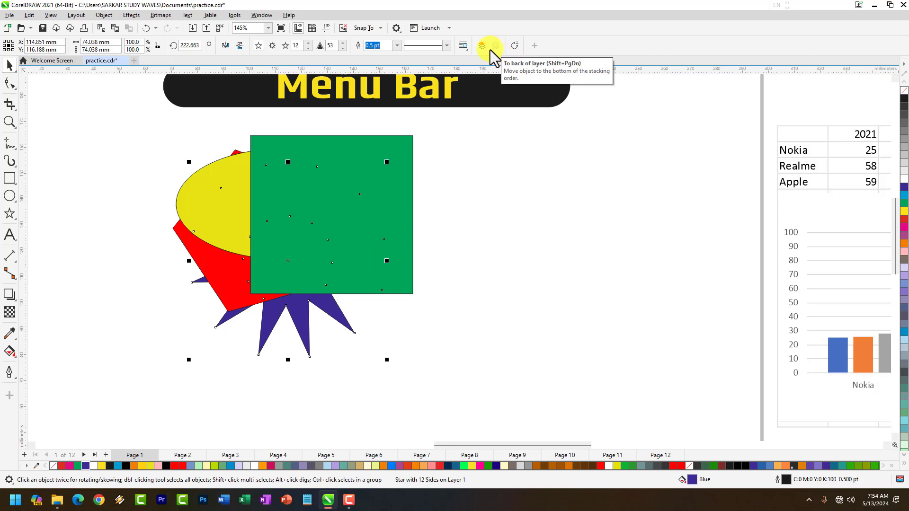
{"action": "left_click", "coordinate": [482, 46]}
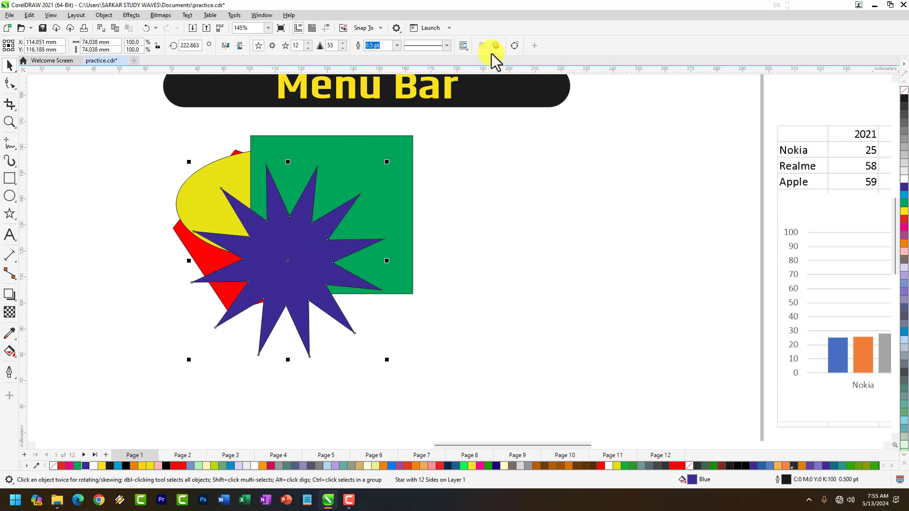
{"action": "left_click", "coordinate": [497, 46]}
{"action": "left_click", "coordinate": [481, 46]}
{"action": "left_click", "coordinate": [496, 47]}
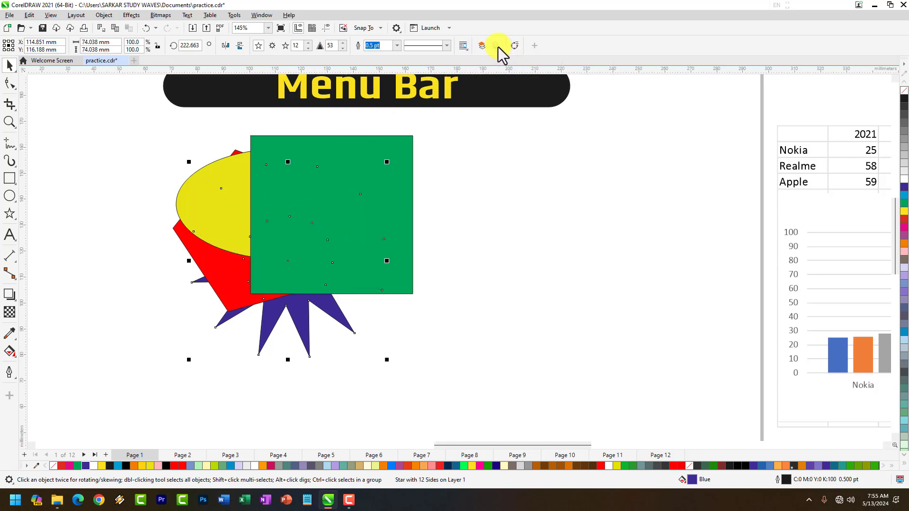
{"action": "left_click", "coordinate": [482, 46]}
{"action": "left_click", "coordinate": [496, 47]}
{"action": "left_click", "coordinate": [481, 46]}
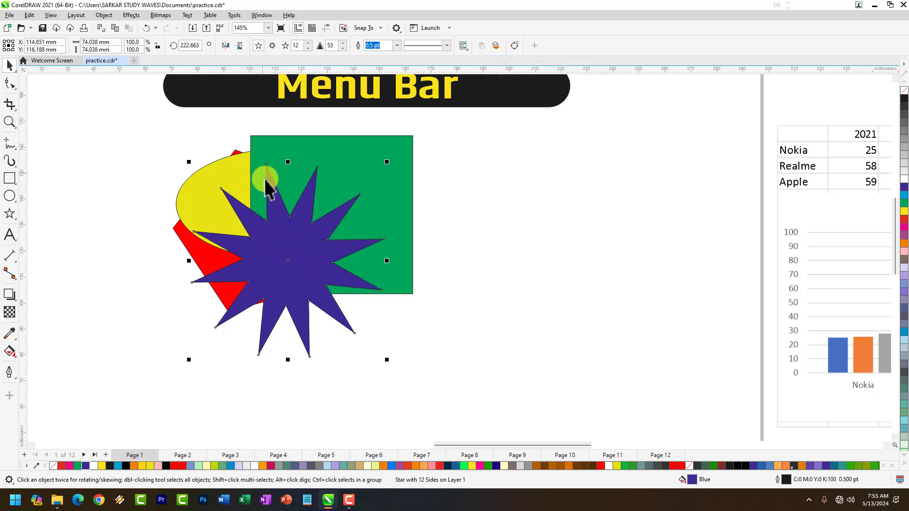
Send the blue star to the back of the layer with the Order command
{"action": "left_click", "coordinate": [104, 17]}
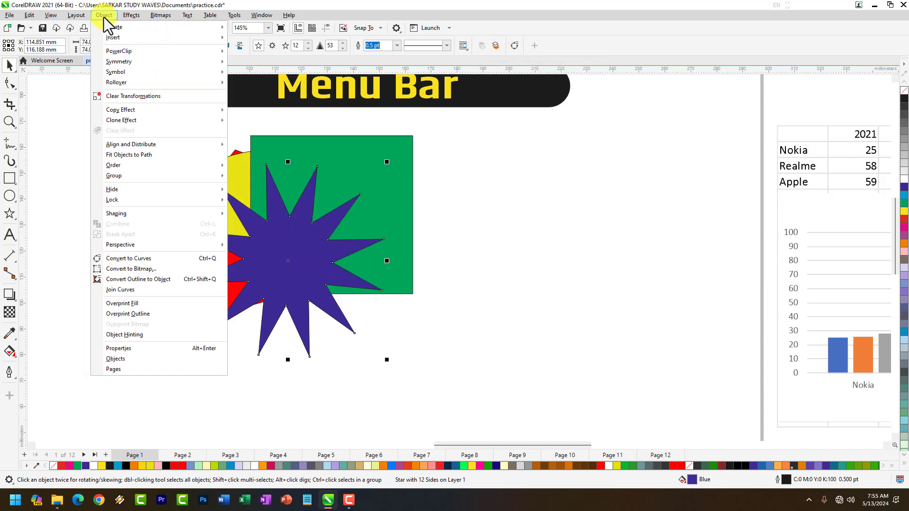
{"action": "mouse_move", "coordinate": [132, 165]}
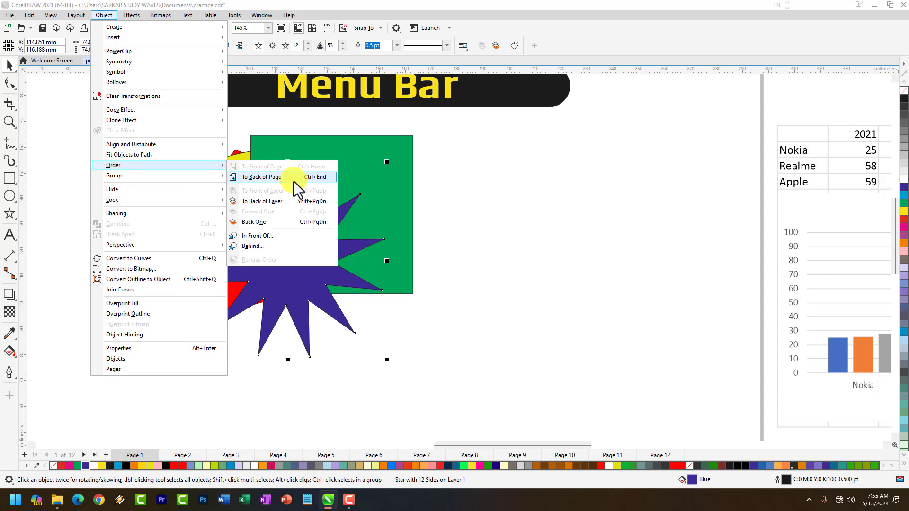
{"action": "left_click", "coordinate": [261, 201]}
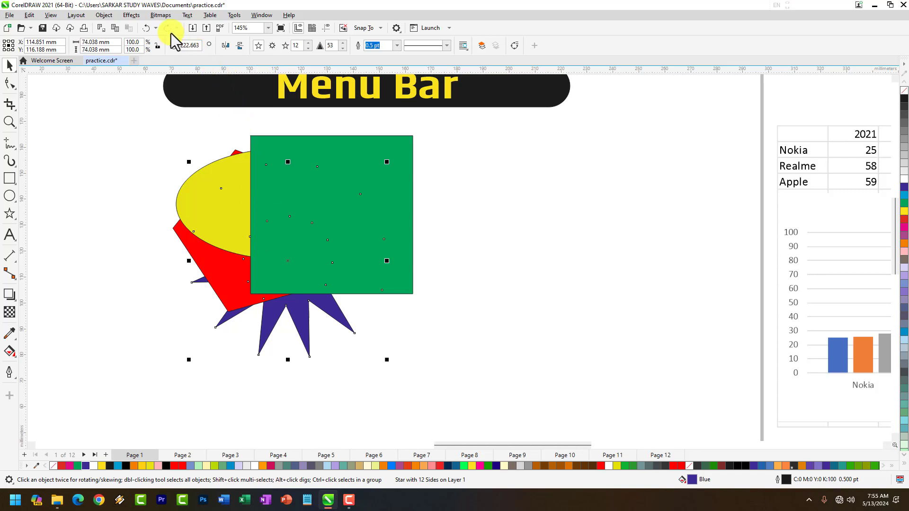
Bring the blue star forward in the stacking order by one level, twice, with Forward One
{"action": "left_click", "coordinate": [110, 17]}
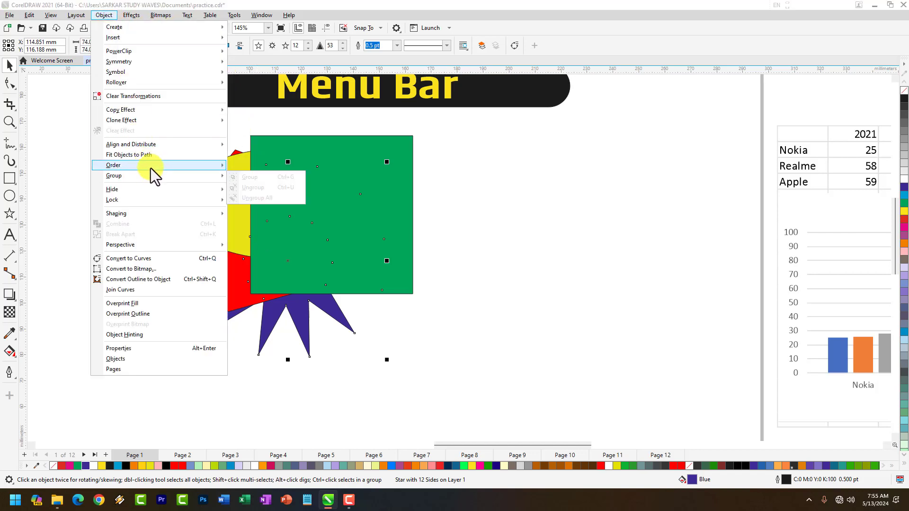
{"action": "mouse_move", "coordinate": [184, 165]}
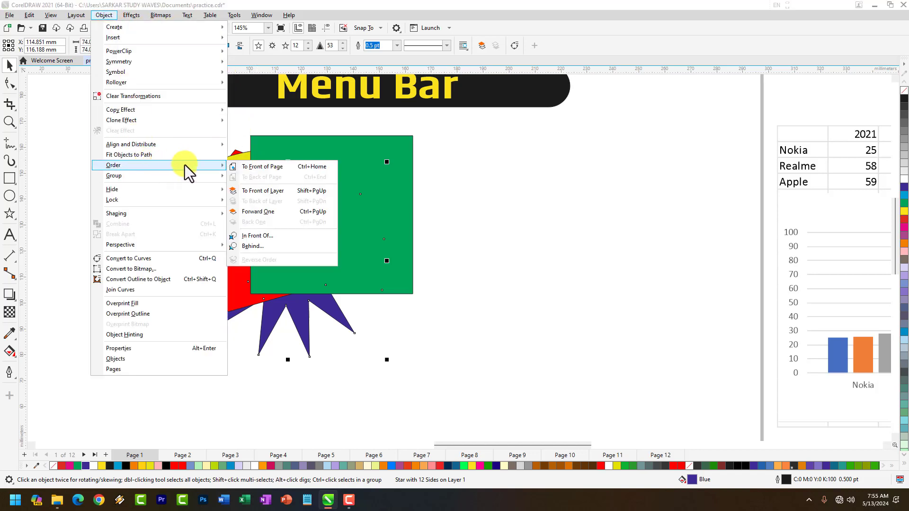
{"action": "left_click", "coordinate": [262, 214]}
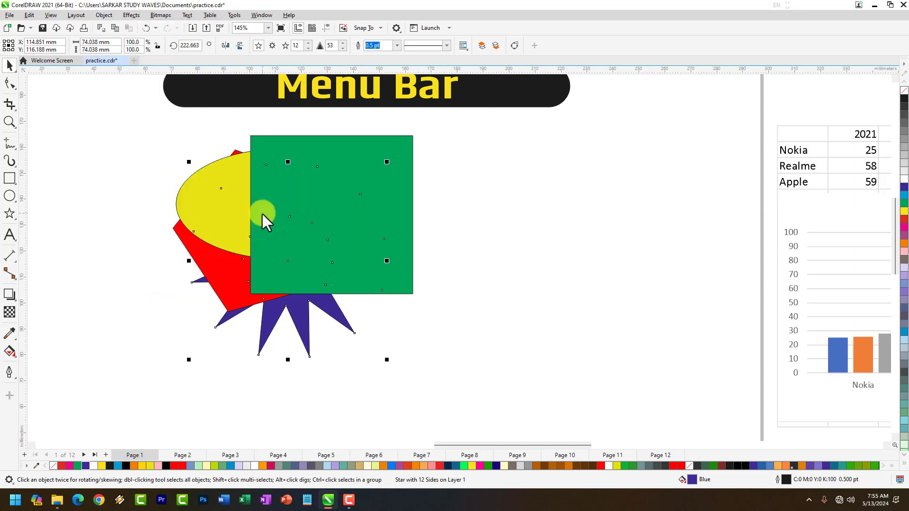
{"action": "left_click", "coordinate": [99, 15]}
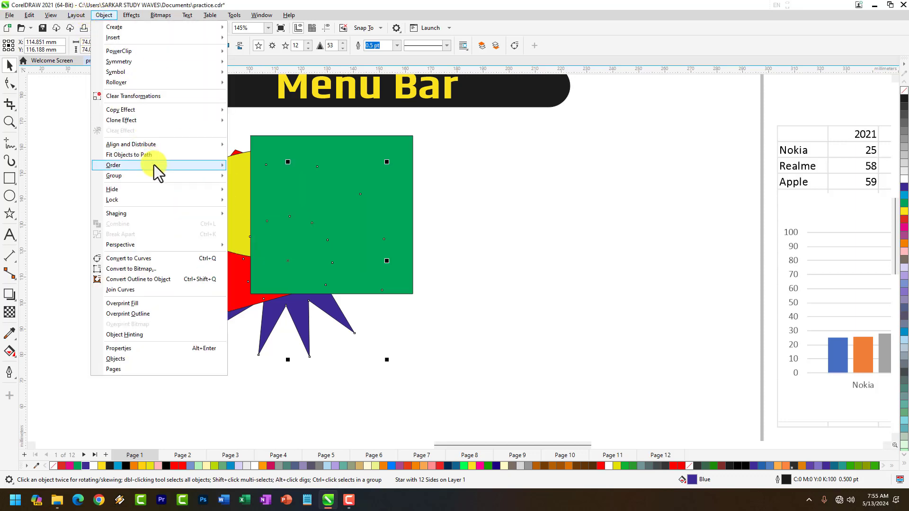
{"action": "mouse_move", "coordinate": [155, 168]}
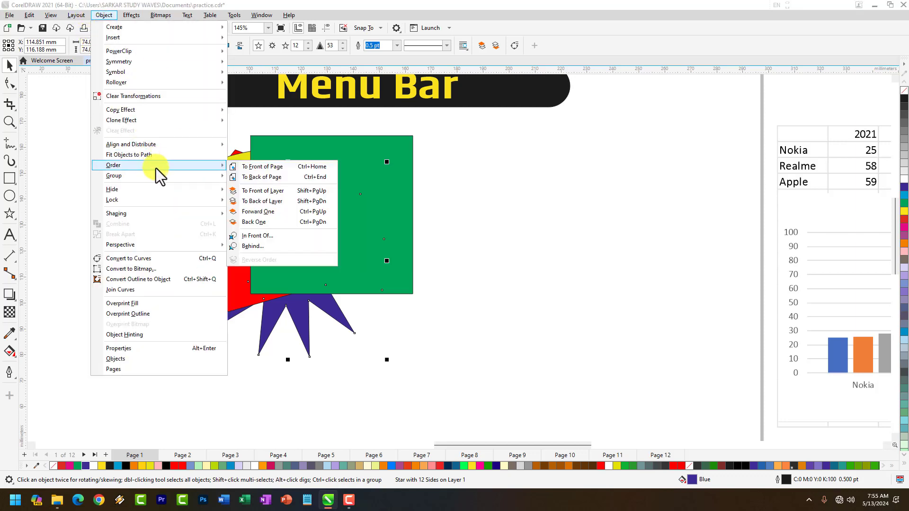
{"action": "left_click", "coordinate": [270, 214]}
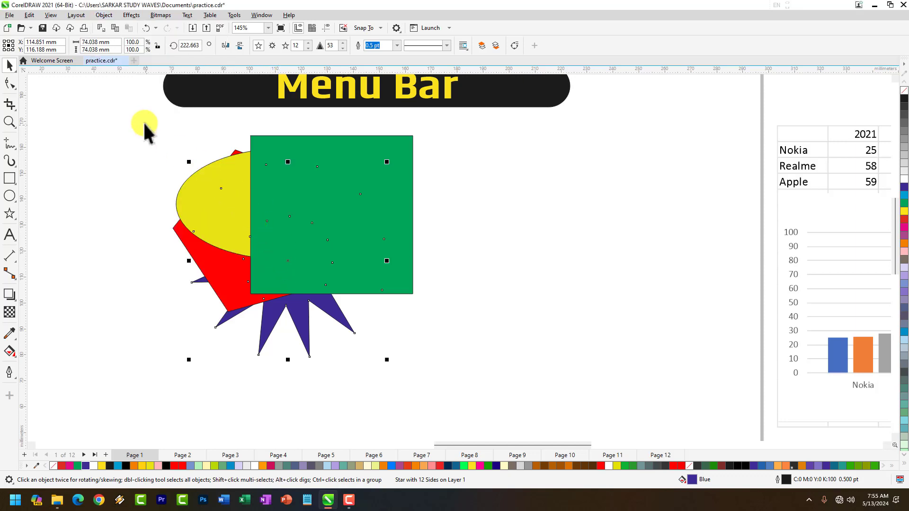
Send the green rectangle to the back of the page with the Order command
{"action": "left_click", "coordinate": [97, 15]}
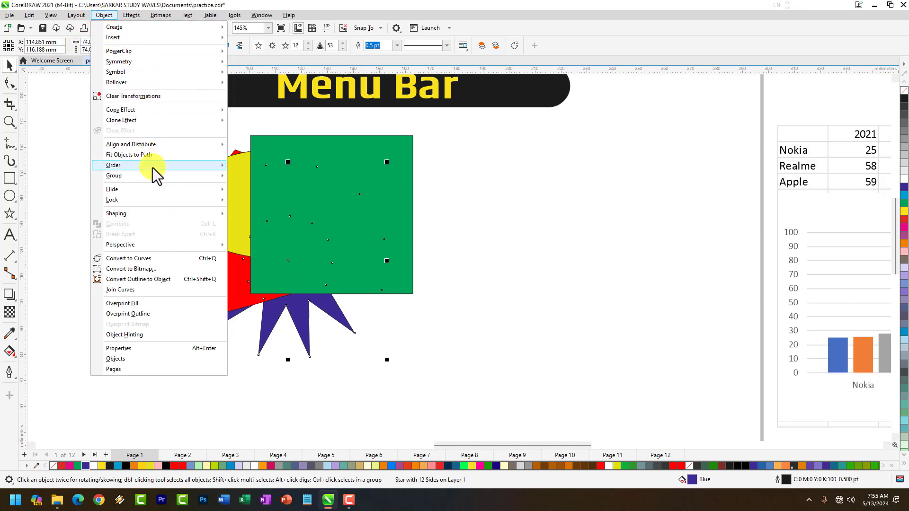
{"action": "left_click", "coordinate": [304, 208]}
{"action": "left_click", "coordinate": [424, 224]}
{"action": "left_click", "coordinate": [374, 212]}
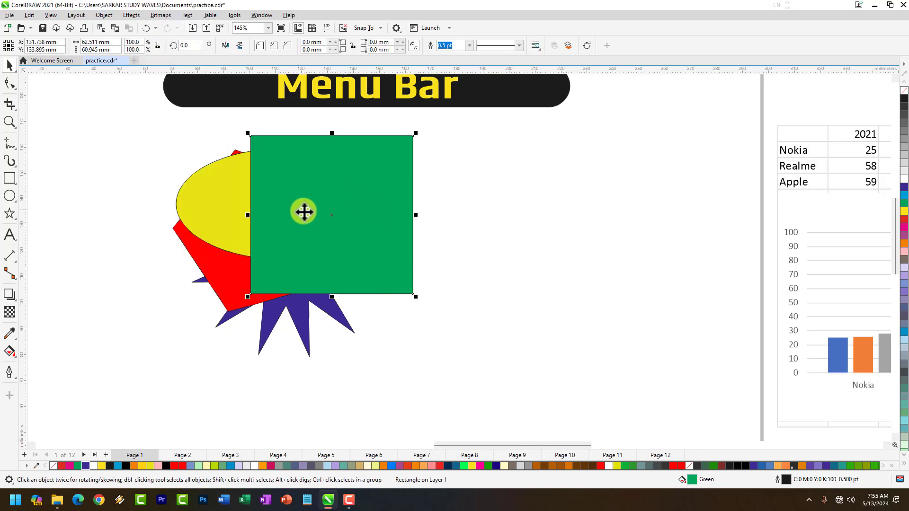
{"action": "left_click", "coordinate": [102, 15]}
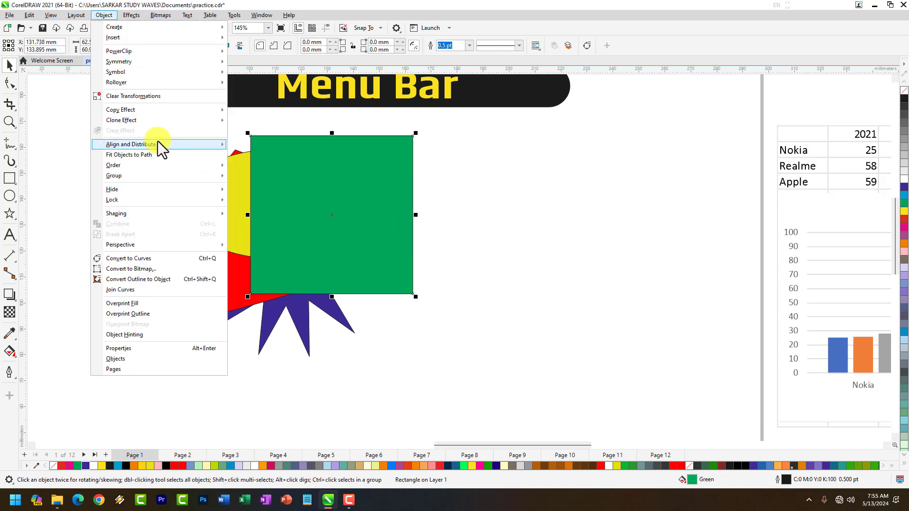
{"action": "mouse_move", "coordinate": [169, 165]}
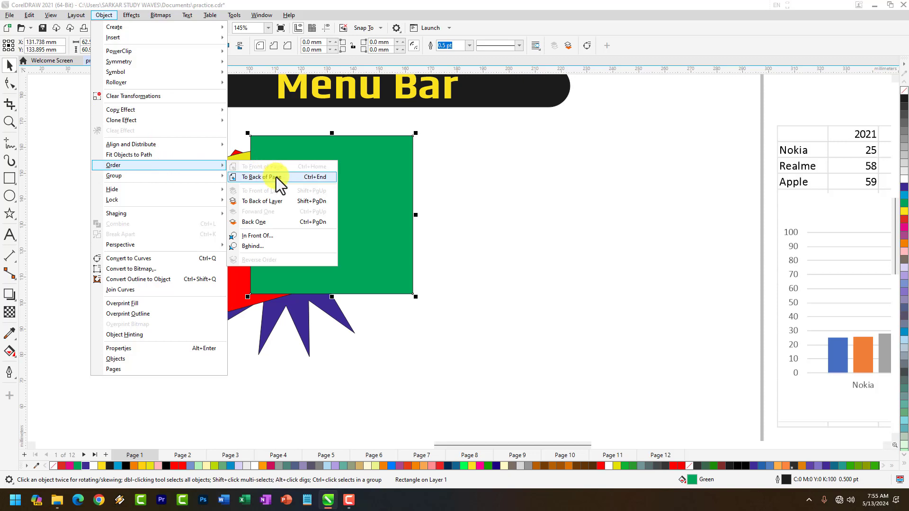
{"action": "left_click", "coordinate": [277, 180]}
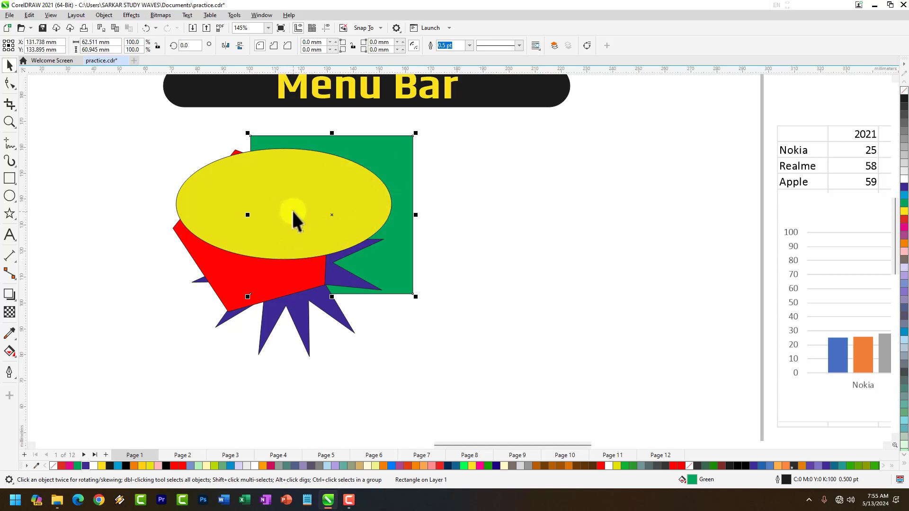
Move the green rectangle clear of the other shapes, to about X 199.6 mm and Y 125.1 mm
{"action": "left_click", "coordinate": [104, 15]}
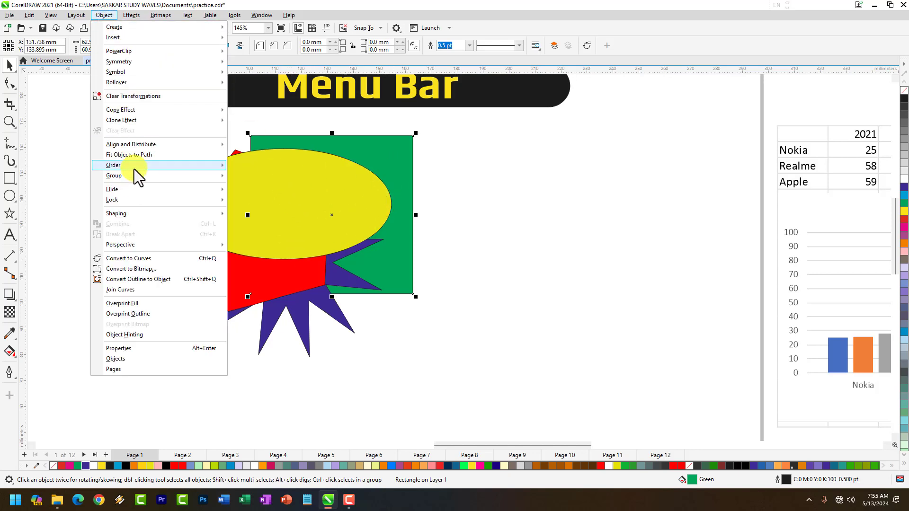
{"action": "mouse_move", "coordinate": [134, 169]}
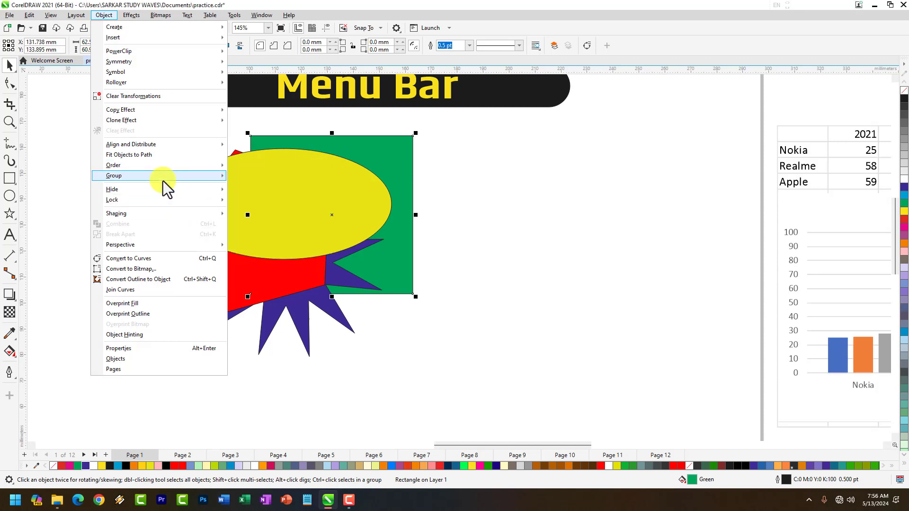
{"action": "mouse_move", "coordinate": [163, 179]}
{"action": "left_click", "coordinate": [308, 208]}
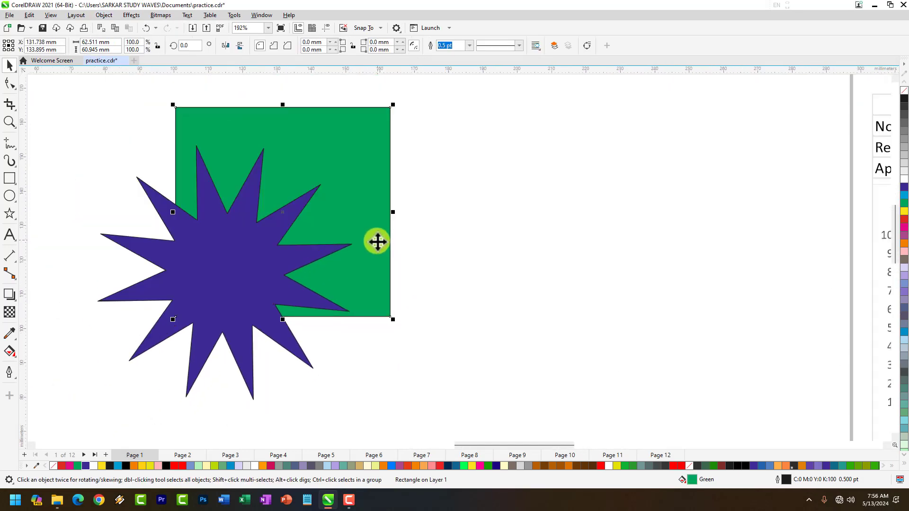
{"action": "left_click_drag", "start_coordinate": [390, 230], "coordinate": [499, 258]}
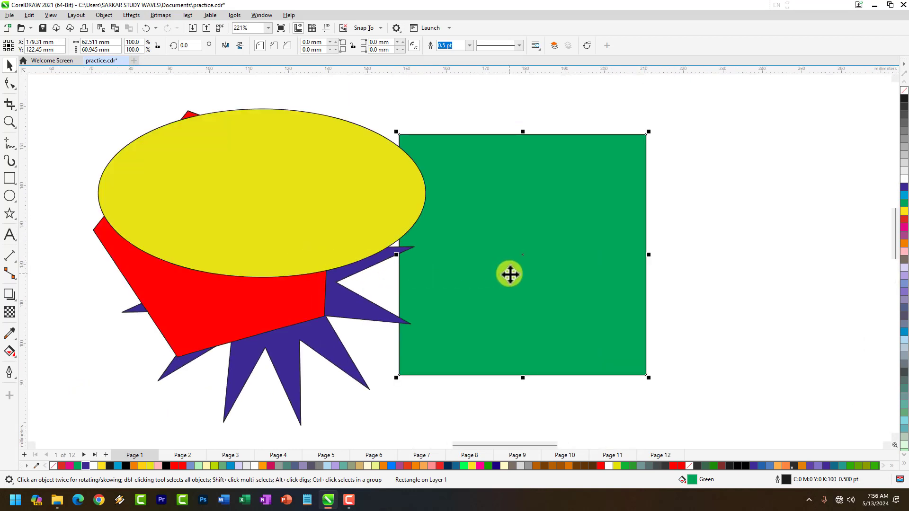
{"action": "left_click_drag", "start_coordinate": [510, 275], "coordinate": [590, 264]}
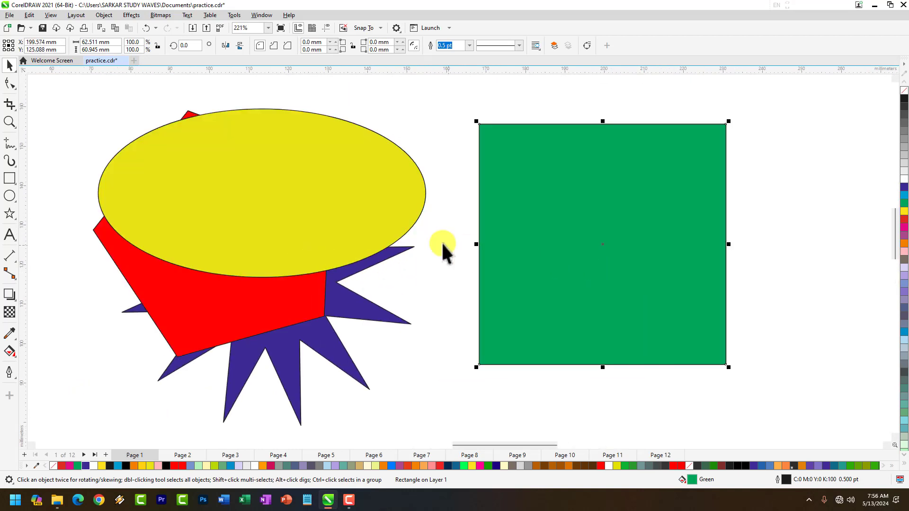
Move the yellow ellipse over the lower part of the green rectangle, to about X 200.4 mm and Y 97.1 mm
{"action": "left_click_drag", "start_coordinate": [395, 228], "coordinate": [700, 376]}
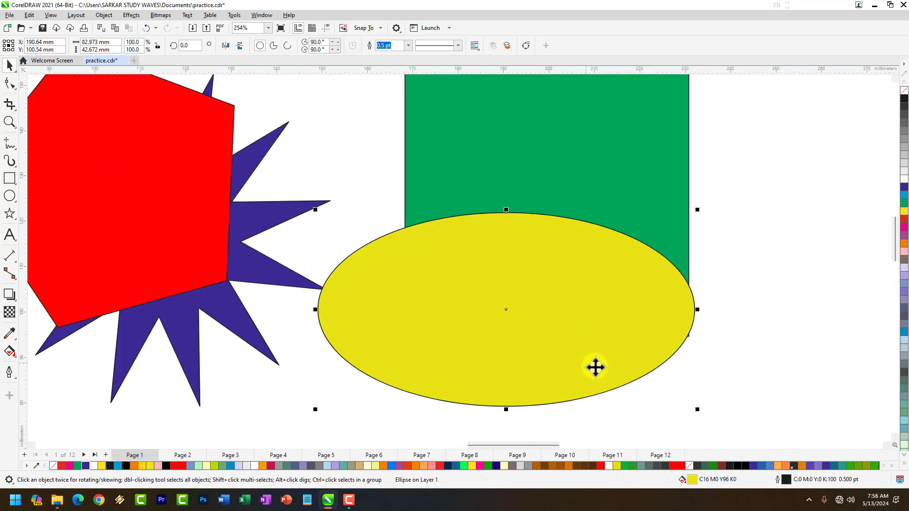
{"action": "left_click_drag", "start_coordinate": [594, 367], "coordinate": [627, 377]}
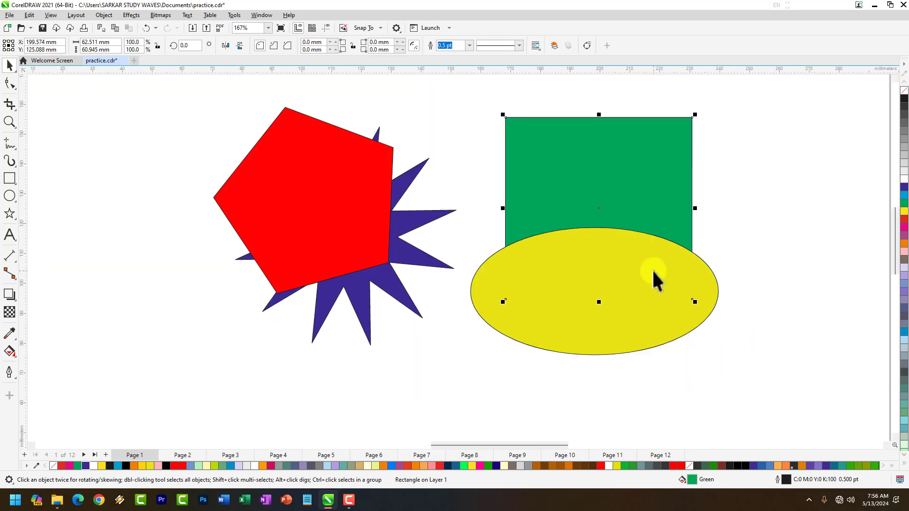
{"action": "left_click", "coordinate": [654, 273], "text": "shift"}
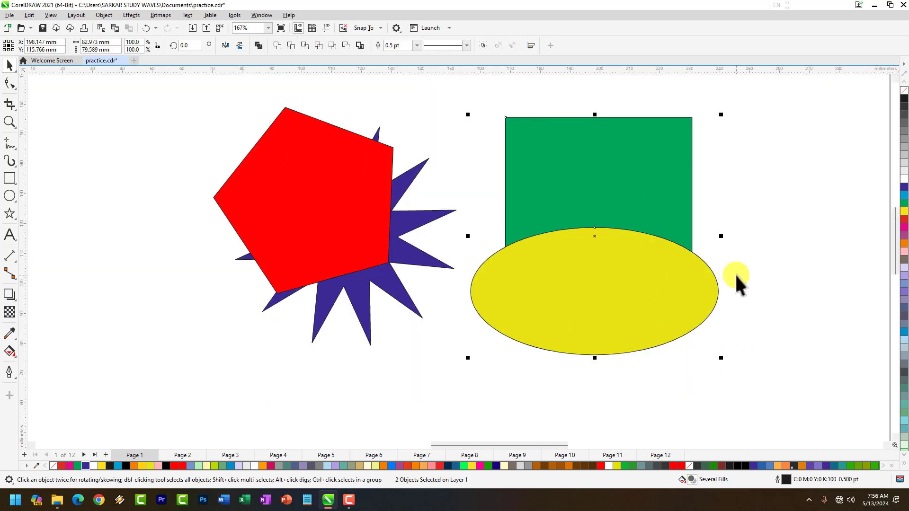
{"action": "scroll", "coordinate": [884, 447], "scroll_direction": "right", "scroll_amount": 3}
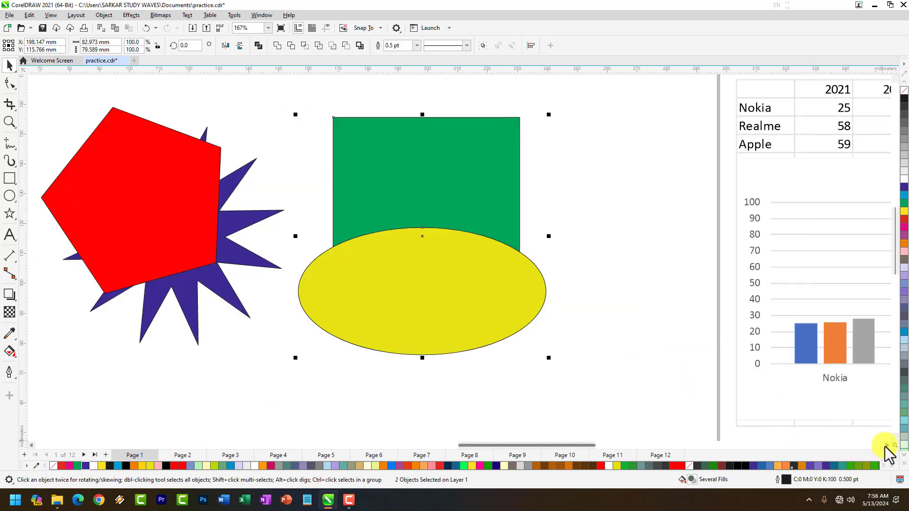
{"action": "left_click", "coordinate": [610, 303]}
{"action": "left_click_drag", "start_coordinate": [475, 294], "coordinate": [482, 294]}
{"action": "left_click", "coordinate": [147, 183]}
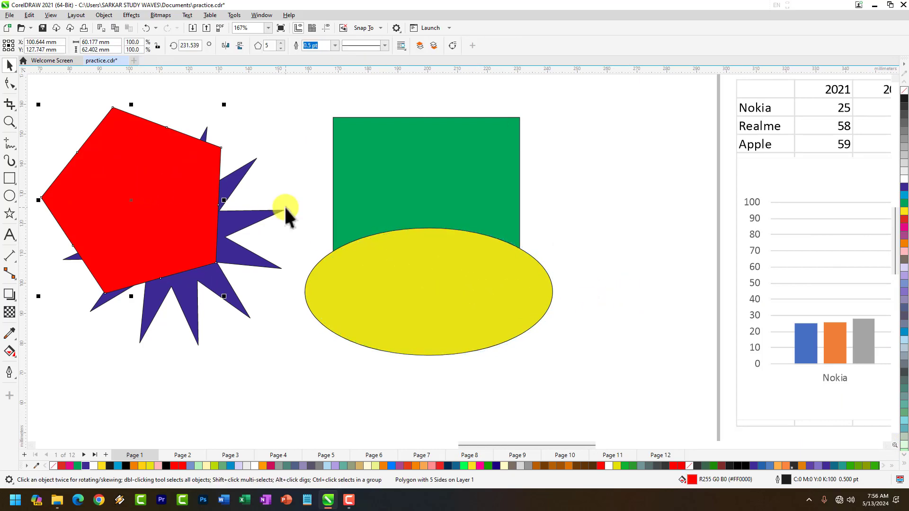
{"action": "scroll", "coordinate": [323, 206], "scroll_direction": "down", "scroll_amount": 2}
{"action": "scroll", "coordinate": [367, 135], "scroll_direction": "up", "scroll_amount": 1}
{"action": "scroll", "coordinate": [402, 286], "scroll_direction": "up", "scroll_amount": 2}
{"action": "scroll", "coordinate": [402, 286], "scroll_direction": "down", "scroll_amount": 2}
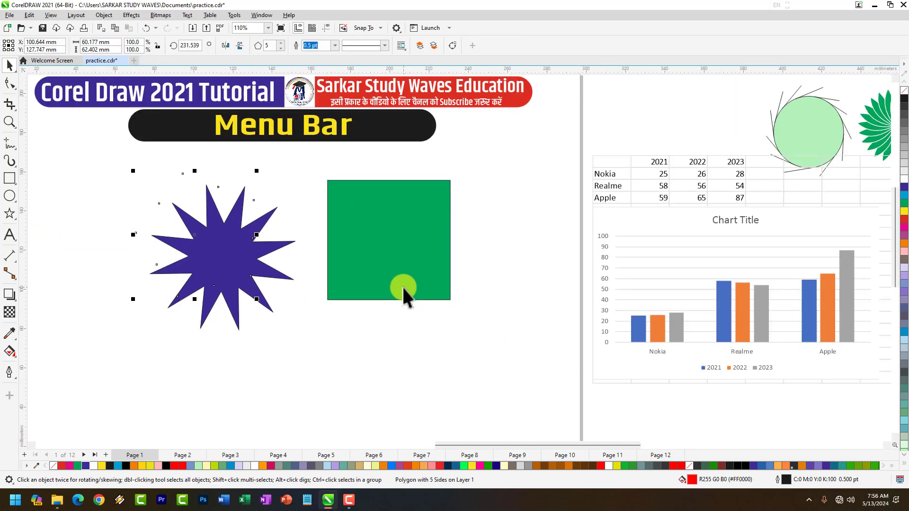
{"action": "left_click", "coordinate": [403, 289]}
{"action": "scroll", "coordinate": [410, 307], "scroll_direction": "up", "scroll_amount": 1}
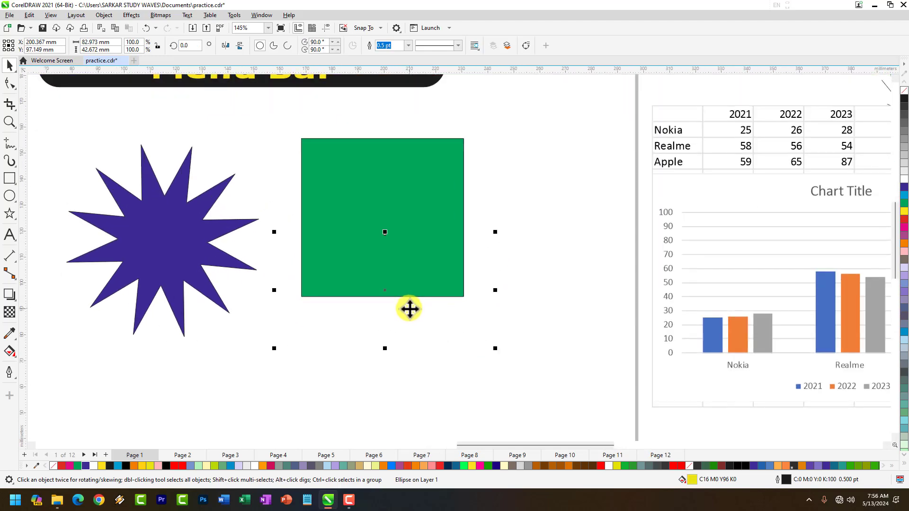
{"action": "left_click", "coordinate": [104, 15]}
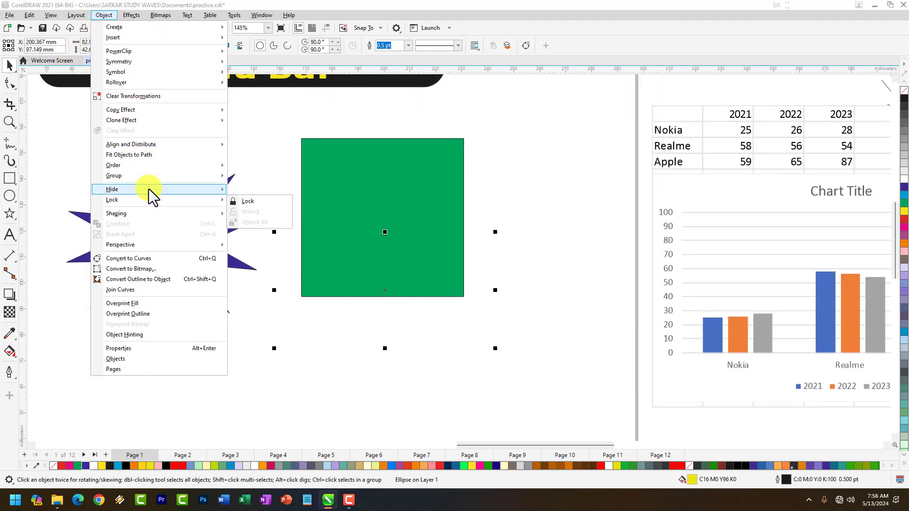
{"action": "left_click", "coordinate": [447, 260]}
Group the green rectangle and the yellow ellipse
{"action": "scroll", "coordinate": [379, 245], "scroll_direction": "up", "scroll_amount": 3}
{"action": "left_click", "coordinate": [550, 181]}
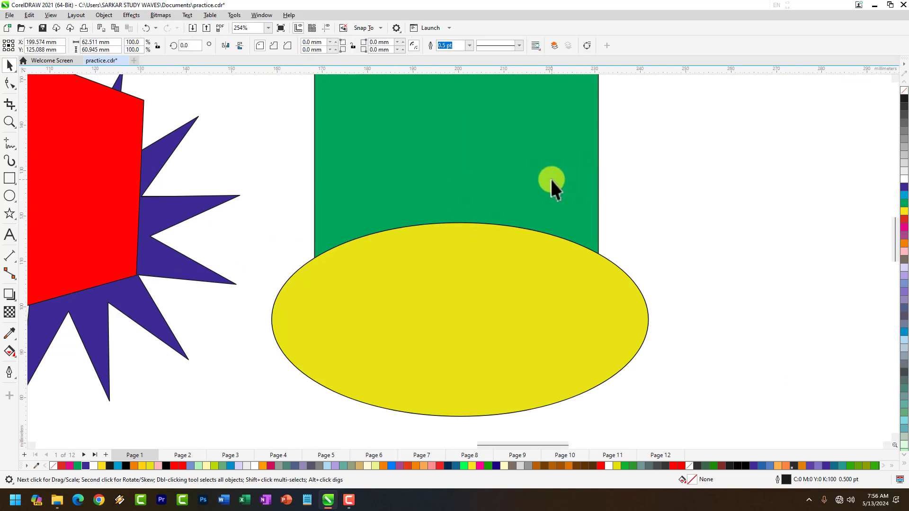
{"action": "left_click", "coordinate": [538, 282], "text": "shift"}
{"action": "scroll", "coordinate": [513, 260], "scroll_direction": "up", "scroll_amount": 2}
{"action": "scroll", "coordinate": [502, 259], "scroll_direction": "down", "scroll_amount": 3}
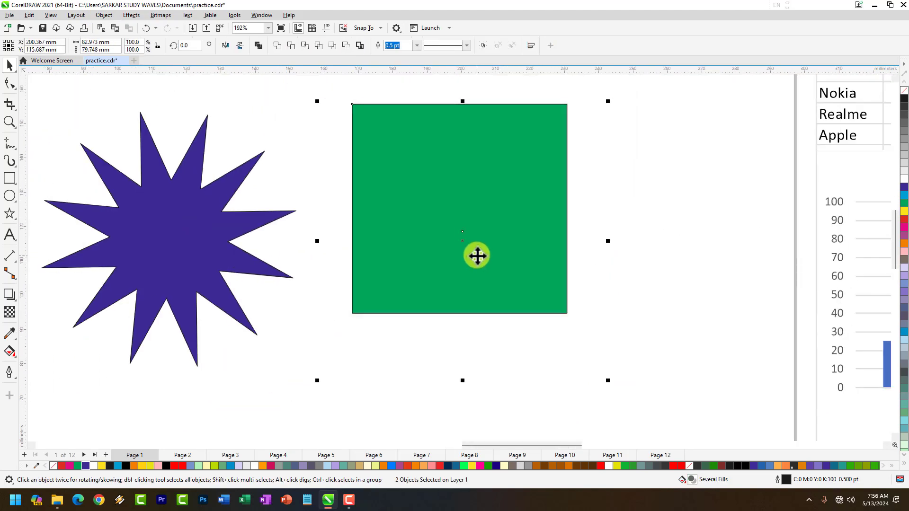
{"action": "scroll", "coordinate": [477, 254], "scroll_direction": "up", "scroll_amount": 3}
{"action": "scroll", "coordinate": [479, 254], "scroll_direction": "down", "scroll_amount": 2}
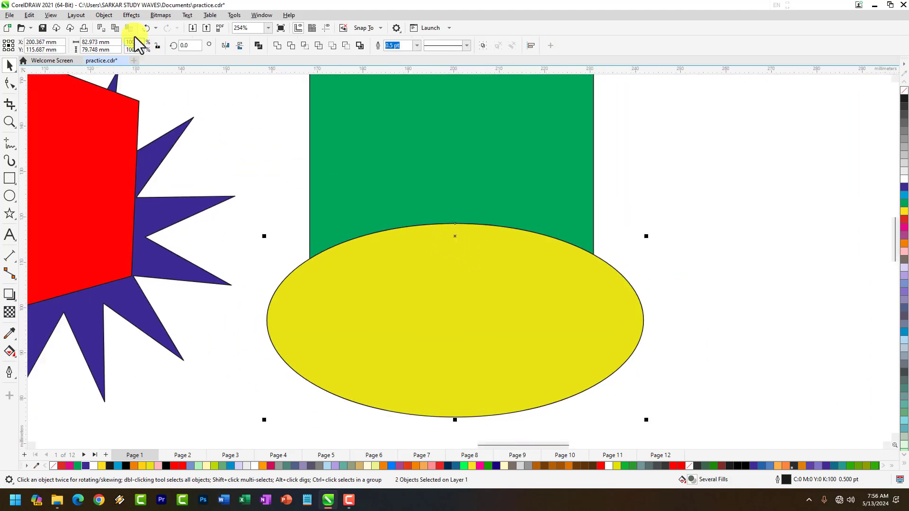
{"action": "left_click", "coordinate": [103, 15]}
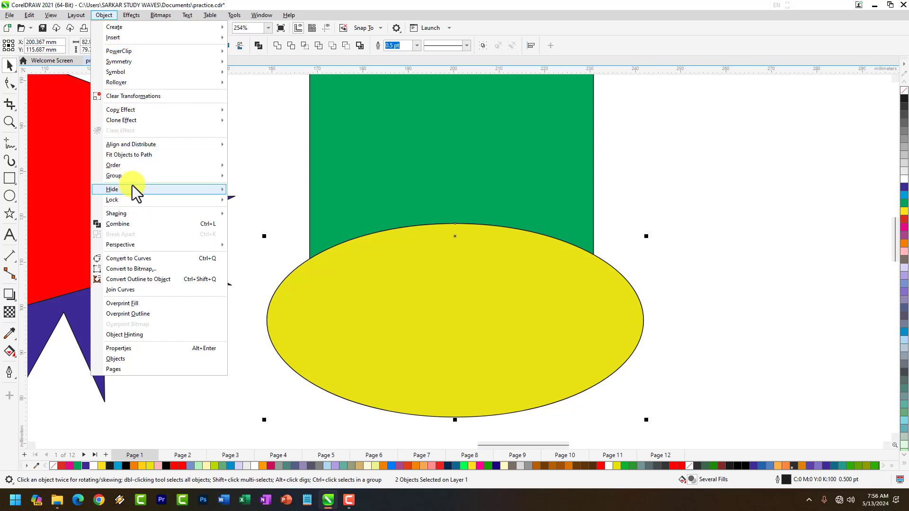
{"action": "mouse_move", "coordinate": [134, 176]}
{"action": "left_click", "coordinate": [270, 177]}
Move the group of rectangle and ellipse as one object, to about X 195.1 mm and Y 117.8 mm
{"action": "scroll", "coordinate": [393, 246], "scroll_direction": "down", "scroll_amount": 3}
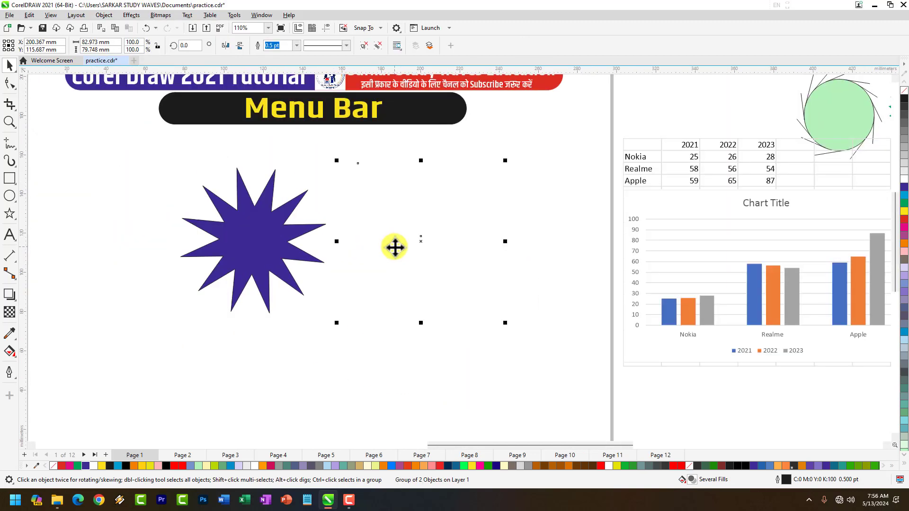
{"action": "scroll", "coordinate": [431, 254], "scroll_direction": "up", "scroll_amount": 1}
{"action": "left_click_drag", "start_coordinate": [430, 254], "coordinate": [426, 292]}
{"action": "left_click", "coordinate": [500, 264]}
{"action": "left_click_drag", "start_coordinate": [398, 187], "coordinate": [457, 218]}
{"action": "scroll", "coordinate": [452, 217], "scroll_direction": "up", "scroll_amount": 1}
{"action": "scroll", "coordinate": [452, 217], "scroll_direction": "down", "scroll_amount": 1}
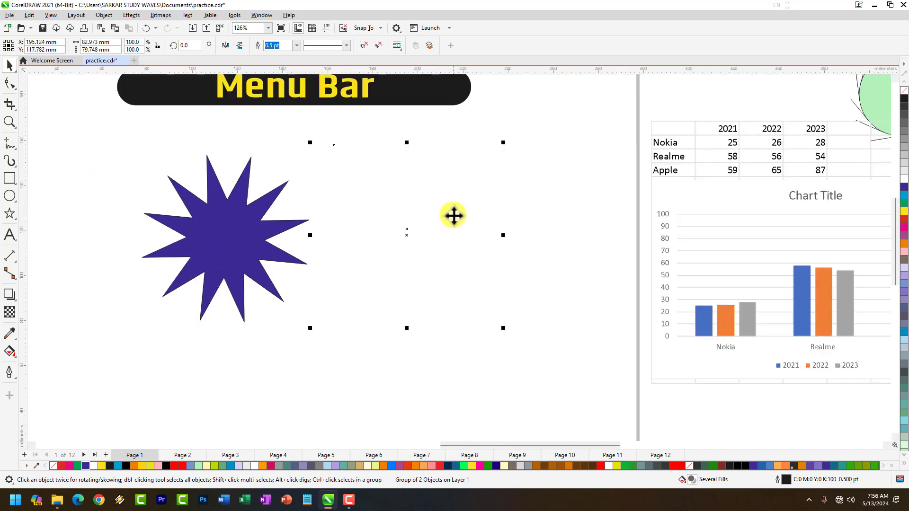
{"action": "scroll", "coordinate": [452, 215], "scroll_direction": "up", "scroll_amount": 2}
{"action": "scroll", "coordinate": [442, 239], "scroll_direction": "down", "scroll_amount": 1}
{"action": "scroll", "coordinate": [544, 274], "scroll_direction": "down", "scroll_amount": 2}
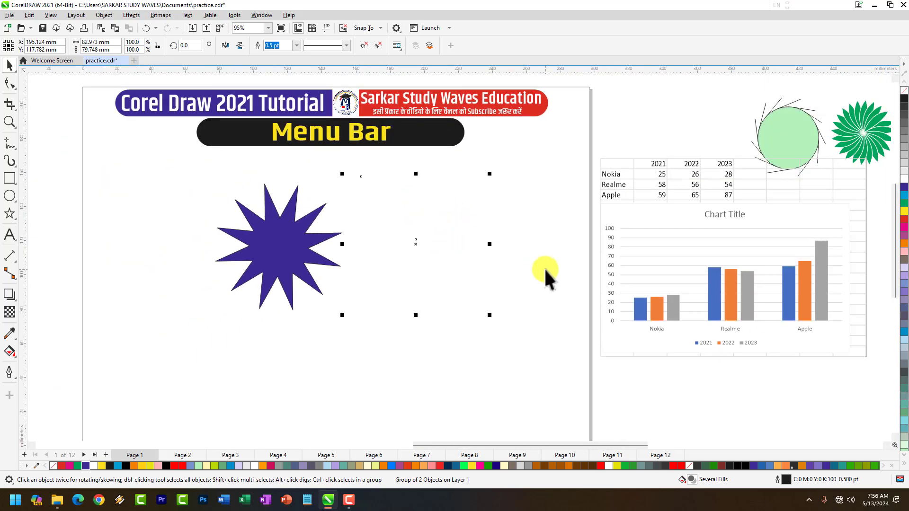
{"action": "scroll", "coordinate": [537, 277], "scroll_direction": "down", "scroll_amount": 1}
{"action": "scroll", "coordinate": [474, 262], "scroll_direction": "up", "scroll_amount": 3}
{"action": "scroll", "coordinate": [547, 261], "scroll_direction": "up", "scroll_amount": 1}
{"action": "scroll", "coordinate": [546, 253], "scroll_direction": "down", "scroll_amount": 3}
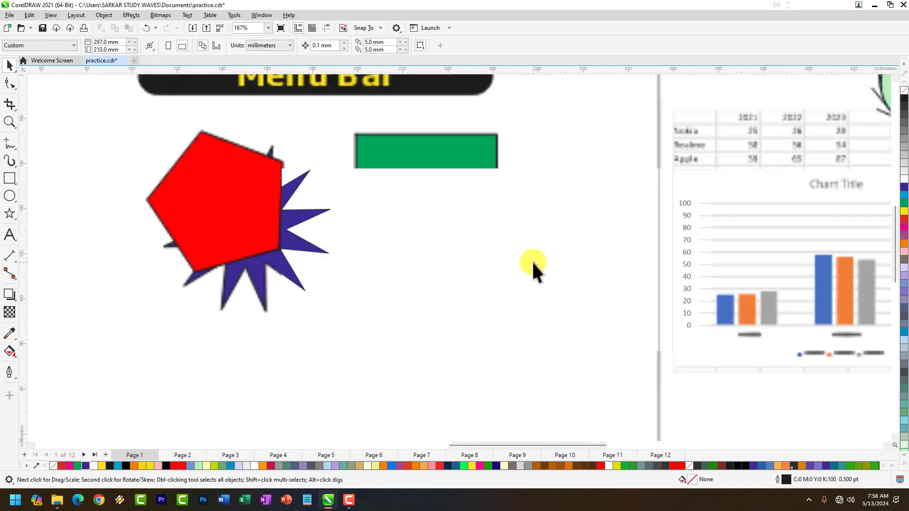
Delete the rectangle-and-ellipse group, the blue star and the red pentagon from the page
{"action": "key", "text": "Delete"}
{"action": "left_click_drag", "start_coordinate": [209, 141], "coordinate": [377, 275]}
{"action": "left_click_drag", "start_coordinate": [547, 353], "coordinate": [537, 346]}
{"action": "key", "text": "ctrl+z"}
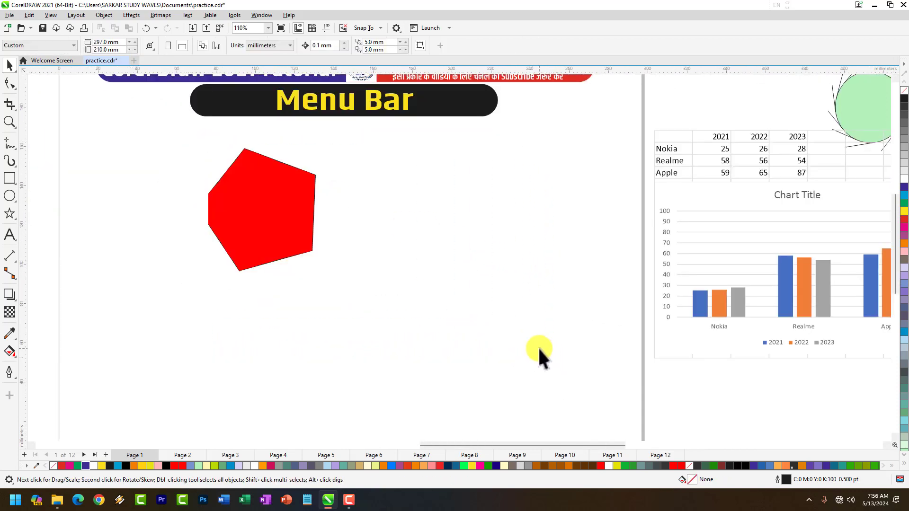
{"action": "left_click", "coordinate": [288, 204]}
{"action": "key", "text": "Delete"}
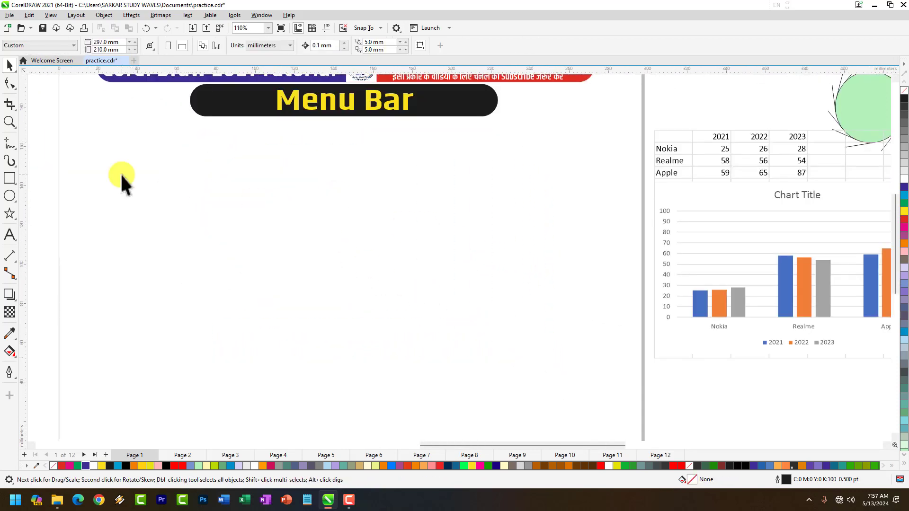
Draw a rectangle about 45 mm wide and 50 mm high below the Menu Bar heading and fill it with red
{"action": "left_click", "coordinate": [7, 183]}
{"action": "left_click_drag", "start_coordinate": [198, 191], "coordinate": [285, 290]}
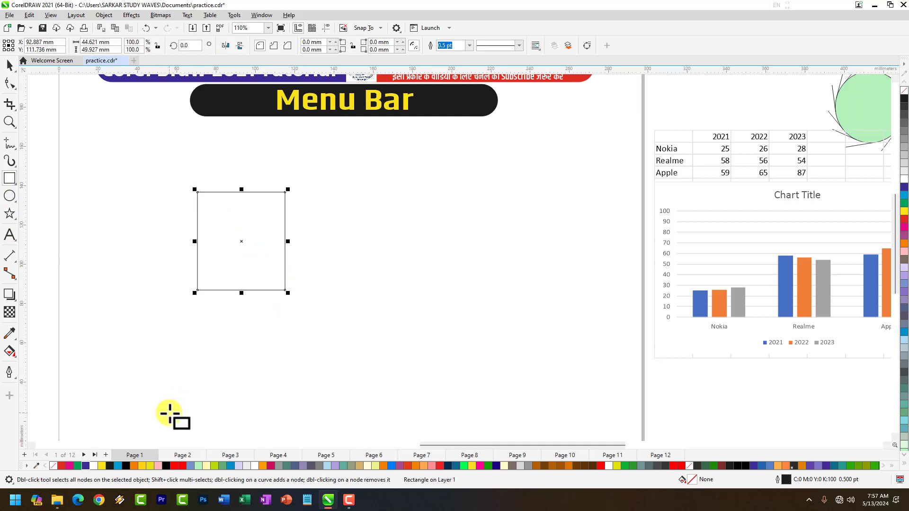
{"action": "left_click", "coordinate": [174, 466]}
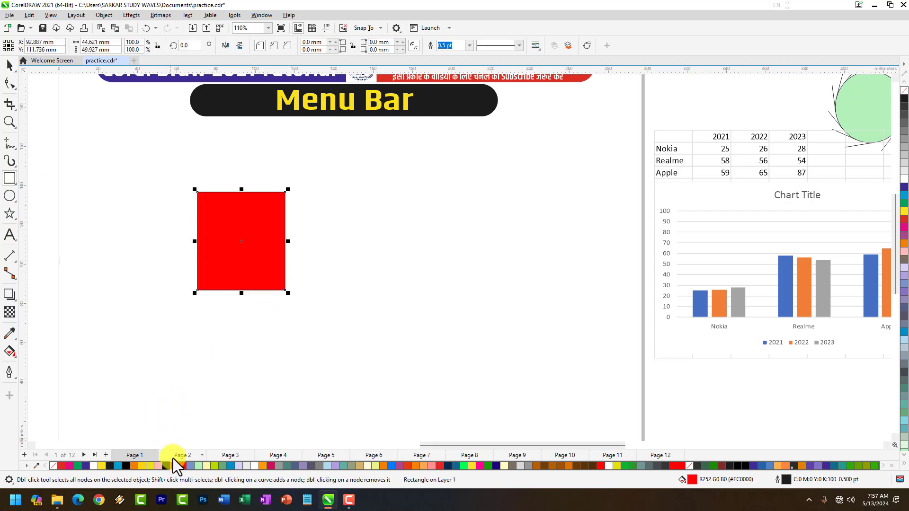
Draw a star about 99 mm wide overlapping the red rectangle and set its number of points to 6
{"action": "left_click", "coordinate": [9, 213]}
{"action": "left_click_drag", "start_coordinate": [258, 185], "coordinate": [307, 256]}
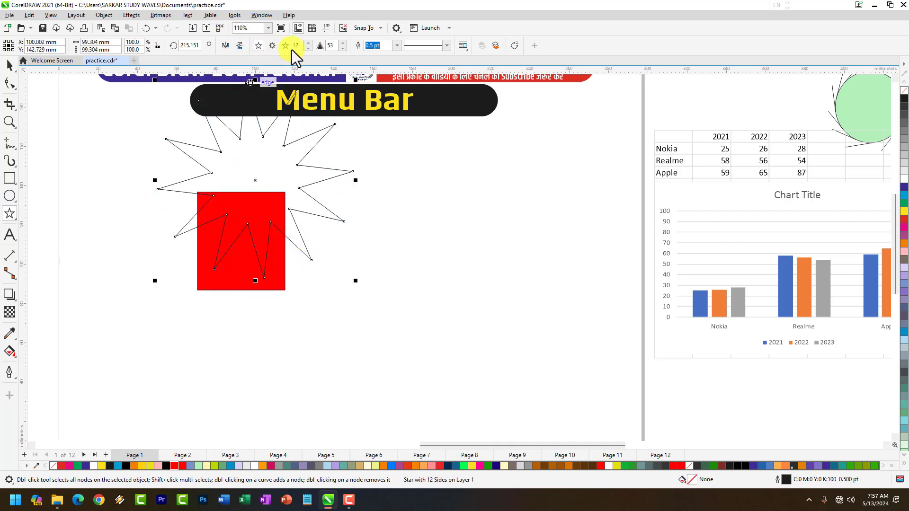
{"action": "left_click", "coordinate": [308, 47]}
{"action": "left_click", "coordinate": [308, 48]}
{"action": "key", "text": "space"}
Move the six-point star over the red rectangle's right part and fill it with cyan
{"action": "left_click_drag", "start_coordinate": [292, 188], "coordinate": [357, 240]}
{"action": "left_click", "coordinate": [452, 233]}
{"action": "left_click", "coordinate": [287, 229]}
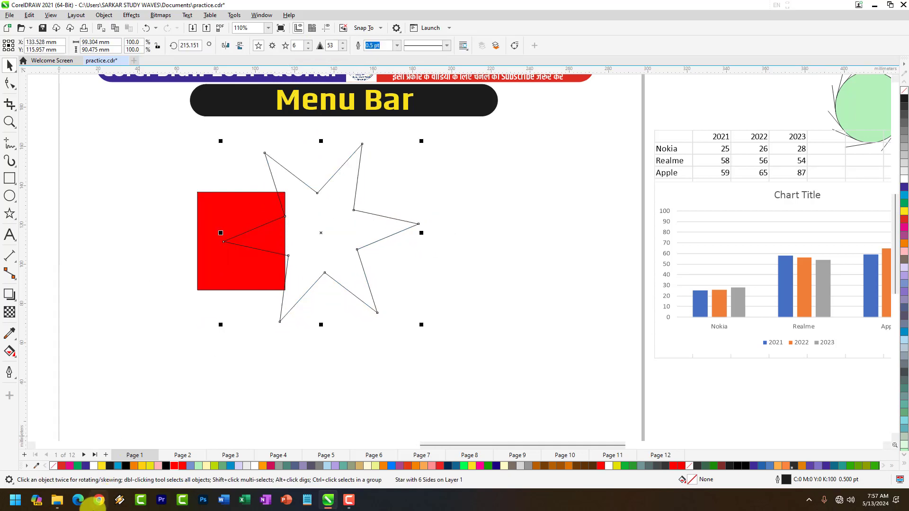
{"action": "left_click", "coordinate": [119, 466]}
Group the red rectangle and the cyan star
{"action": "left_click", "coordinate": [137, 212]}
{"action": "left_click_drag", "start_coordinate": [132, 152], "coordinate": [454, 365]}
{"action": "left_click_drag", "start_coordinate": [152, 124], "coordinate": [210, 194]}
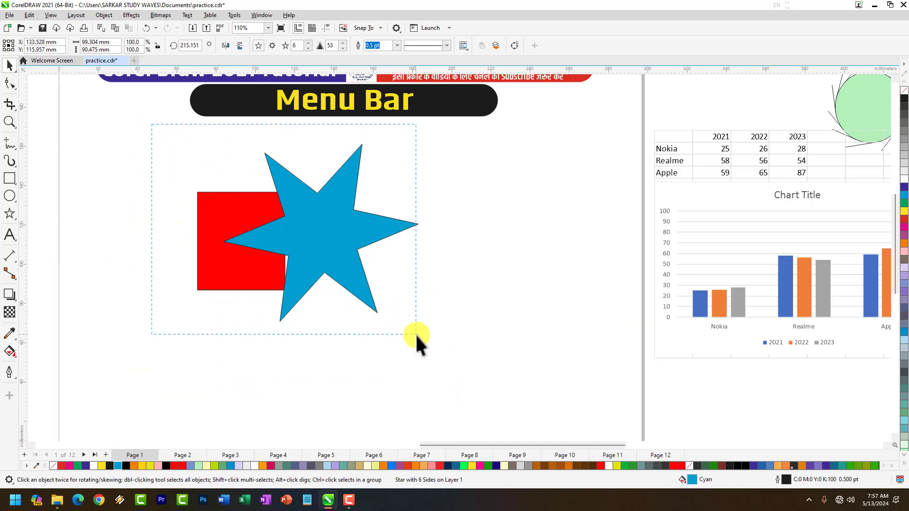
{"action": "left_click_drag", "start_coordinate": [416, 334], "coordinate": [416, 334]}
{"action": "left_click", "coordinate": [113, 17]}
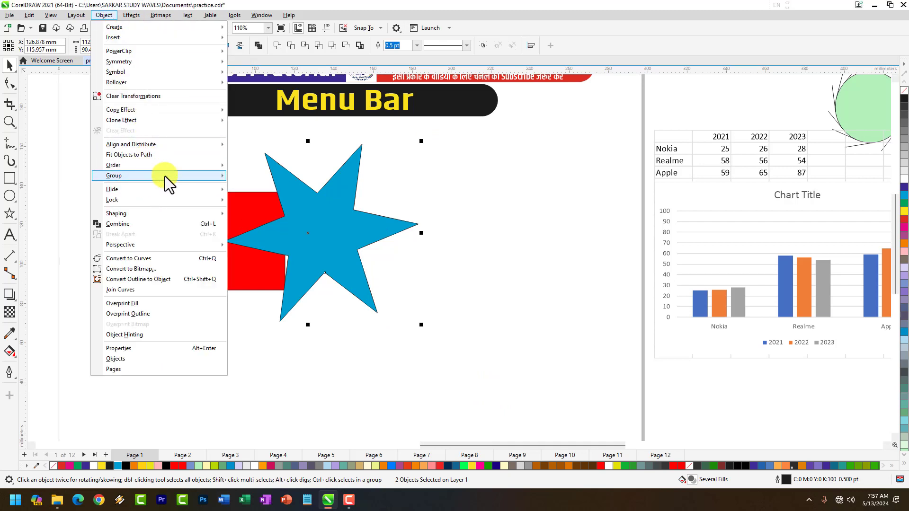
{"action": "mouse_move", "coordinate": [165, 176]}
{"action": "left_click", "coordinate": [284, 179]}
Move the group of rectangle and star around as one object, ending at about X 140 mm and Y 121 mm
{"action": "left_click", "coordinate": [532, 239]}
{"action": "left_click_drag", "start_coordinate": [361, 247], "coordinate": [424, 289]}
{"action": "left_click_drag", "start_coordinate": [368, 249], "coordinate": [302, 200]}
{"action": "left_click_drag", "start_coordinate": [327, 220], "coordinate": [340, 235]}
{"action": "left_click", "coordinate": [418, 260]}
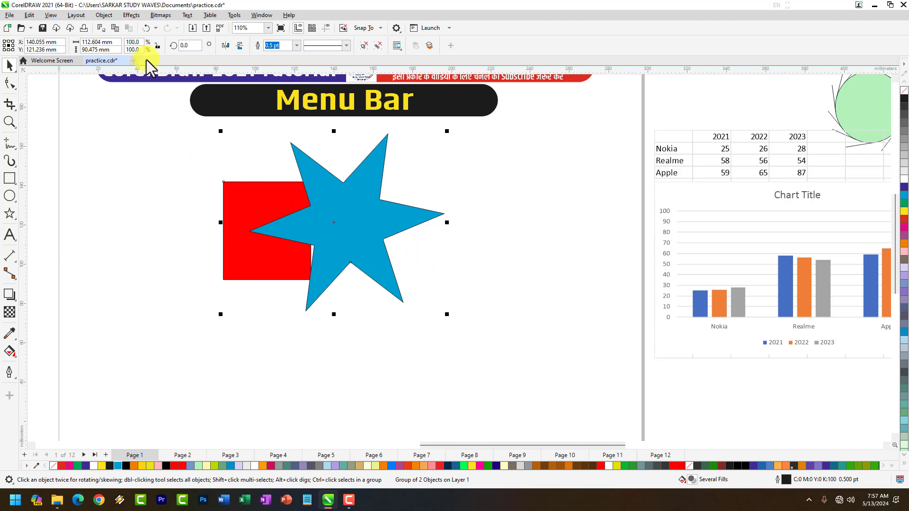
Ungroup the rectangle and star, and move the star on its own slightly further over the red rectangle
{"action": "left_click", "coordinate": [110, 17]}
{"action": "mouse_move", "coordinate": [163, 173]}
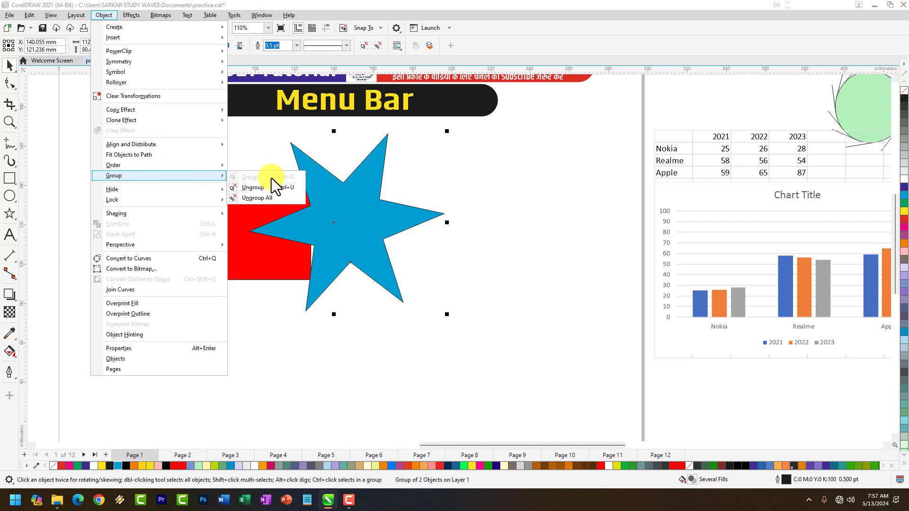
{"action": "left_click", "coordinate": [262, 189]}
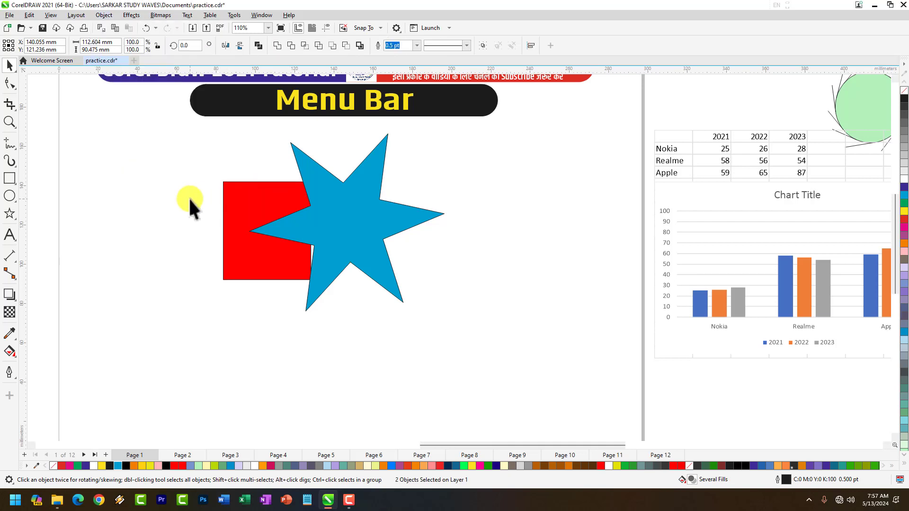
{"action": "left_click_drag", "start_coordinate": [378, 228], "coordinate": [357, 229]}
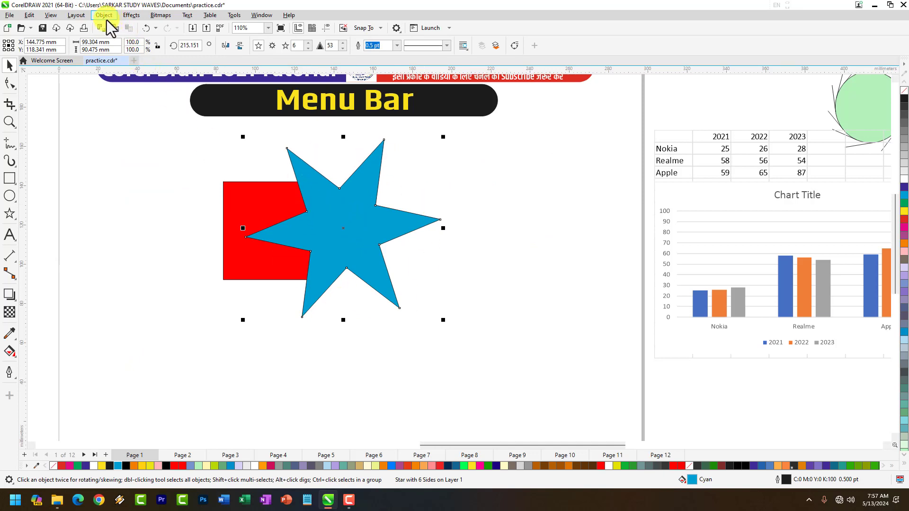
{"action": "left_click", "coordinate": [142, 170]}
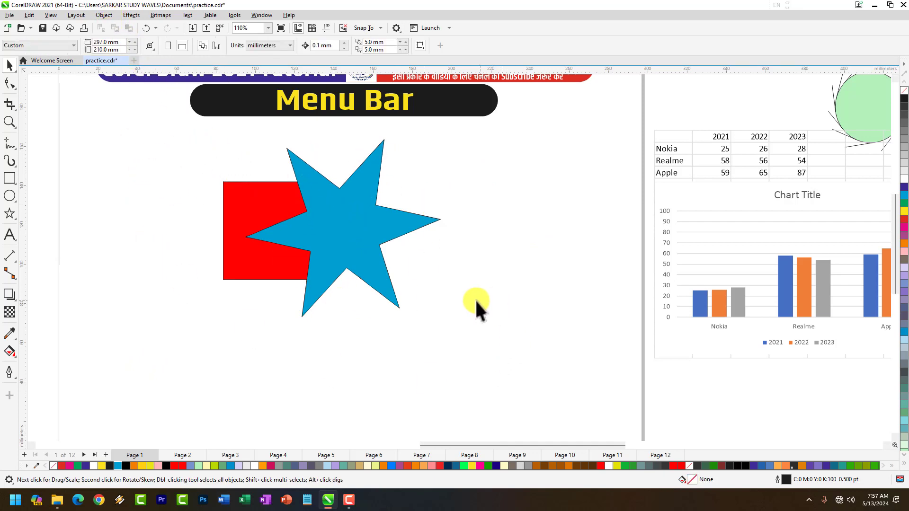
{"action": "left_click_drag", "start_coordinate": [338, 238], "coordinate": [335, 240]}
{"action": "left_click", "coordinate": [181, 155]}
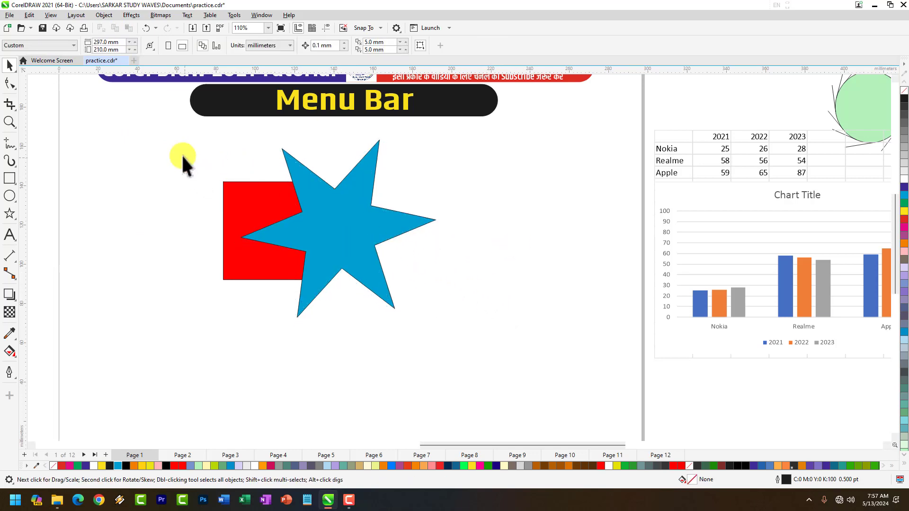
Select the red rectangle and the cyan star together and hide them
{"action": "left_click_drag", "start_coordinate": [500, 336], "coordinate": [500, 336]}
{"action": "left_click", "coordinate": [201, 156]}
{"action": "left_click_drag", "start_coordinate": [305, 237], "coordinate": [507, 384]}
{"action": "left_click", "coordinate": [104, 15]}
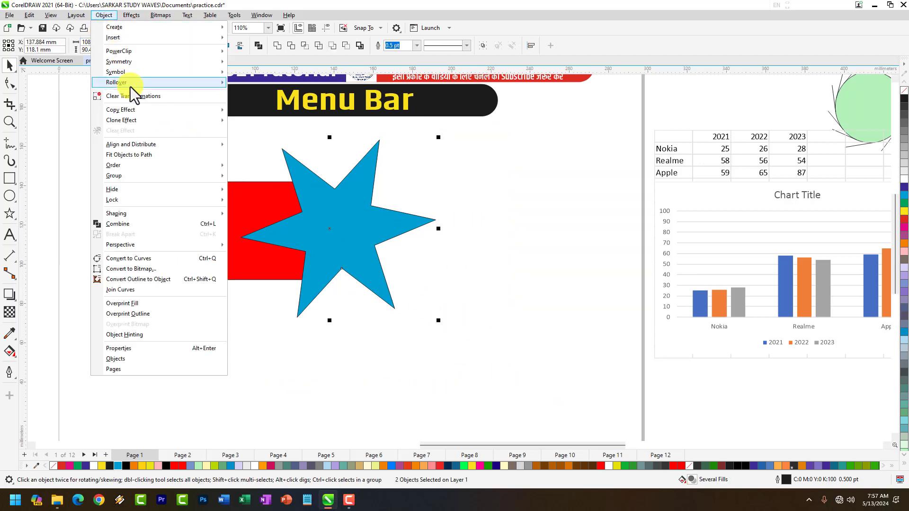
{"action": "mouse_move", "coordinate": [223, 188]}
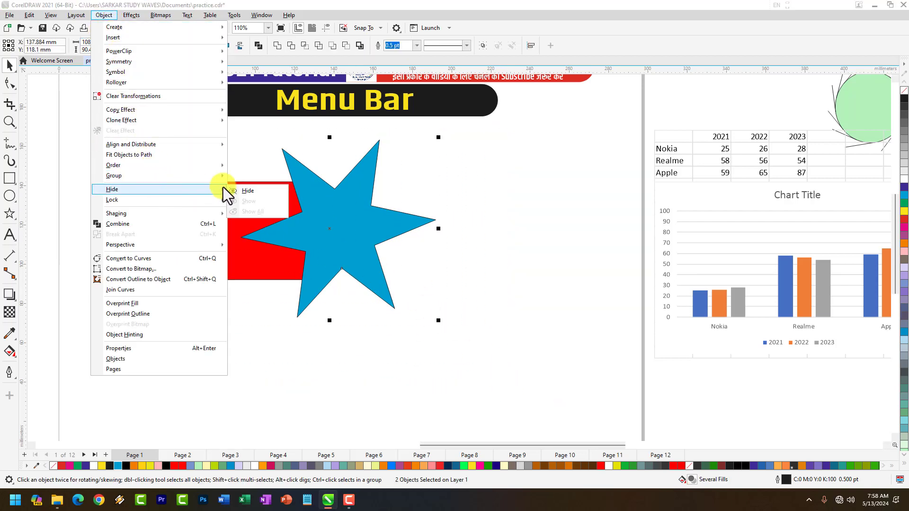
{"action": "left_click", "coordinate": [264, 193]}
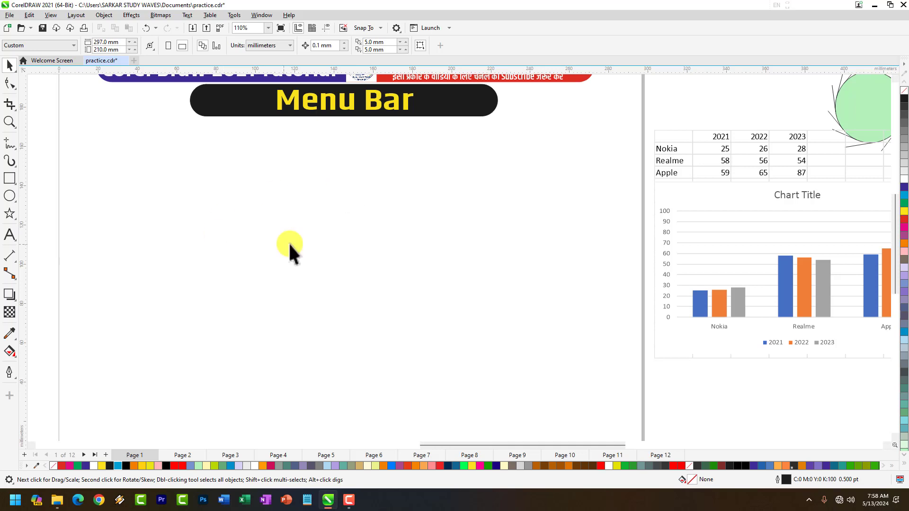
Show all hidden objects again and clear the selection
{"action": "left_click", "coordinate": [106, 16]}
{"action": "mouse_move", "coordinate": [205, 190]}
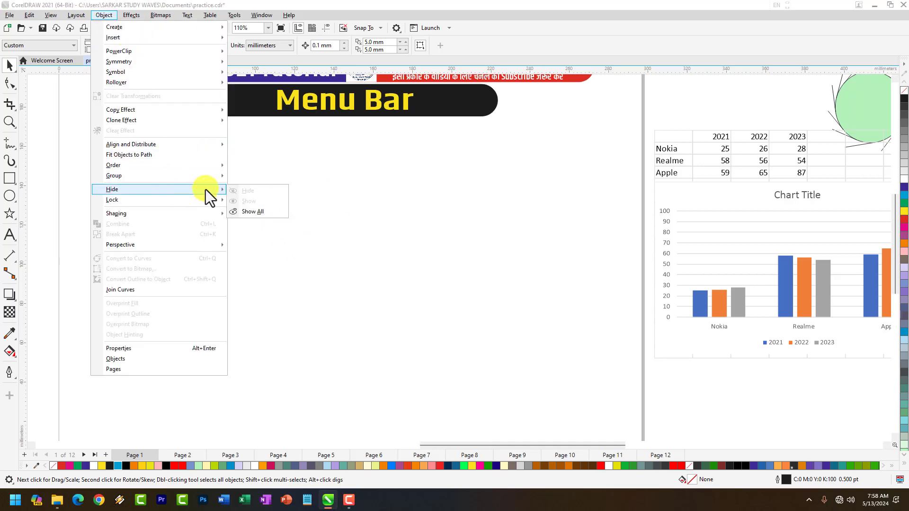
{"action": "left_click", "coordinate": [245, 214]}
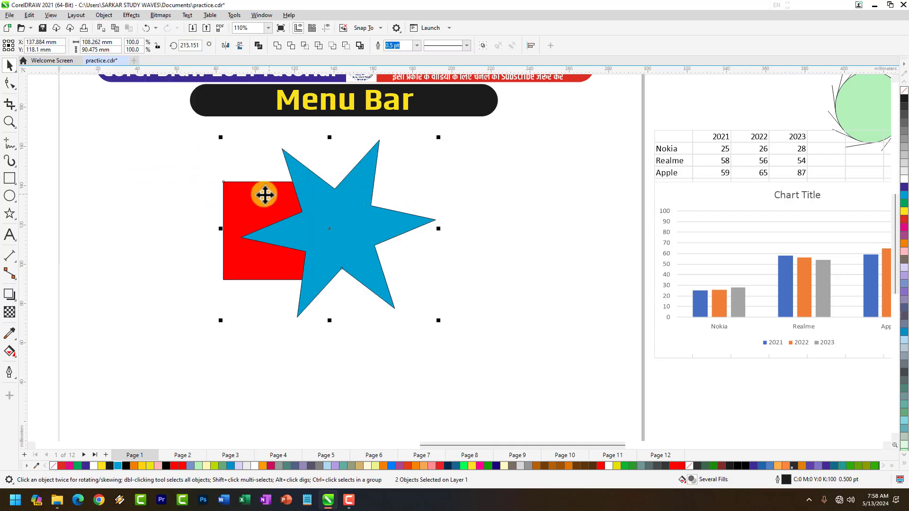
{"action": "left_click", "coordinate": [189, 190]}
Move the cyan star away from the red rectangle and back over it, ending at about X 142 mm and Y 118 mm
{"action": "left_click", "coordinate": [105, 14]}
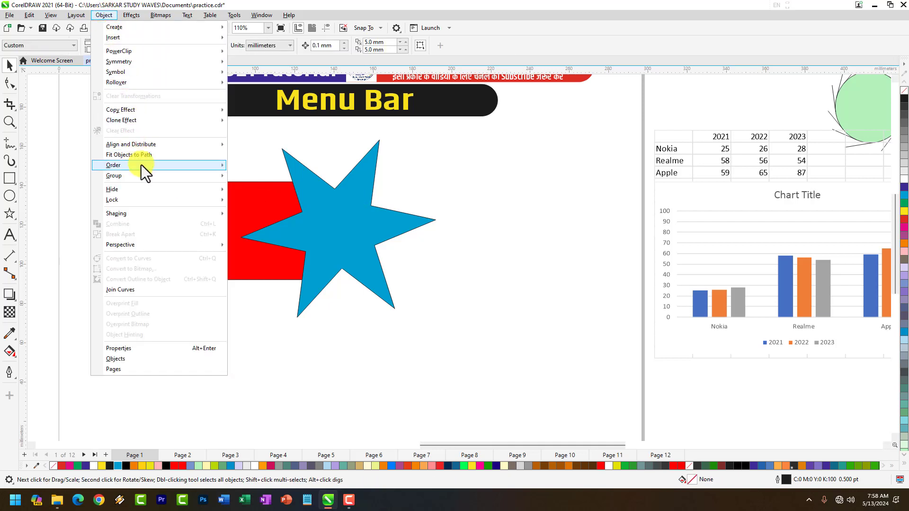
{"action": "mouse_move", "coordinate": [167, 204]}
{"action": "left_click", "coordinate": [601, 305]}
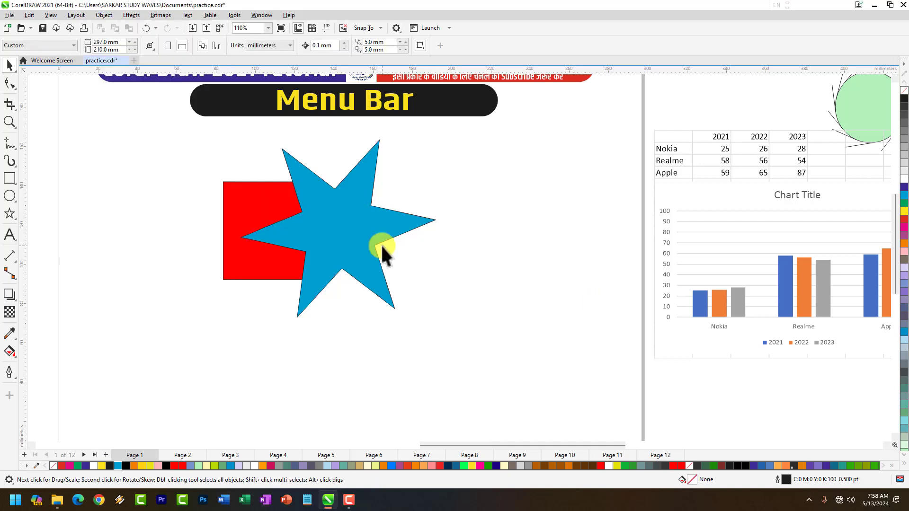
{"action": "left_click", "coordinate": [362, 226]}
{"action": "left_click_drag", "start_coordinate": [344, 222], "coordinate": [457, 243]}
{"action": "left_click_drag", "start_coordinate": [452, 243], "coordinate": [344, 228]}
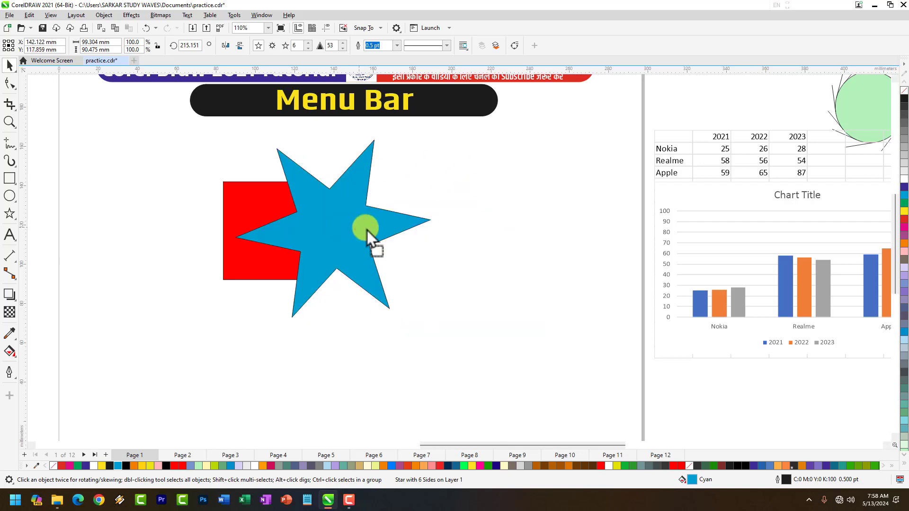
Lock the cyan star and test the lock by trying to select the star over the red rectangle
{"action": "left_click", "coordinate": [104, 15]}
{"action": "mouse_move", "coordinate": [177, 201]}
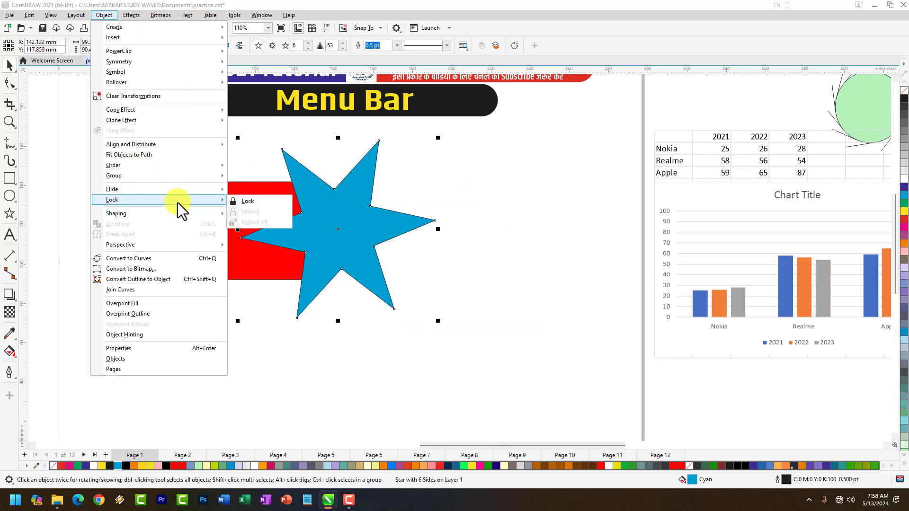
{"action": "left_click", "coordinate": [250, 206]}
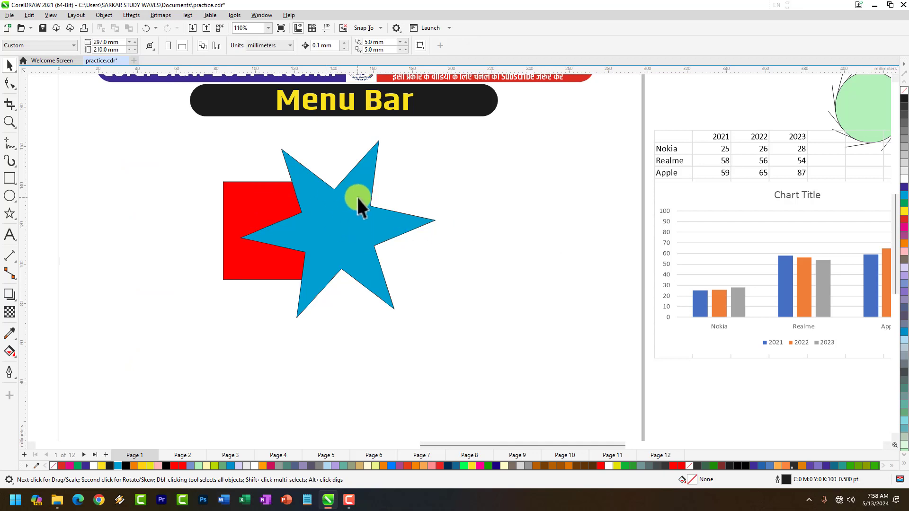
{"action": "left_click", "coordinate": [300, 217]}
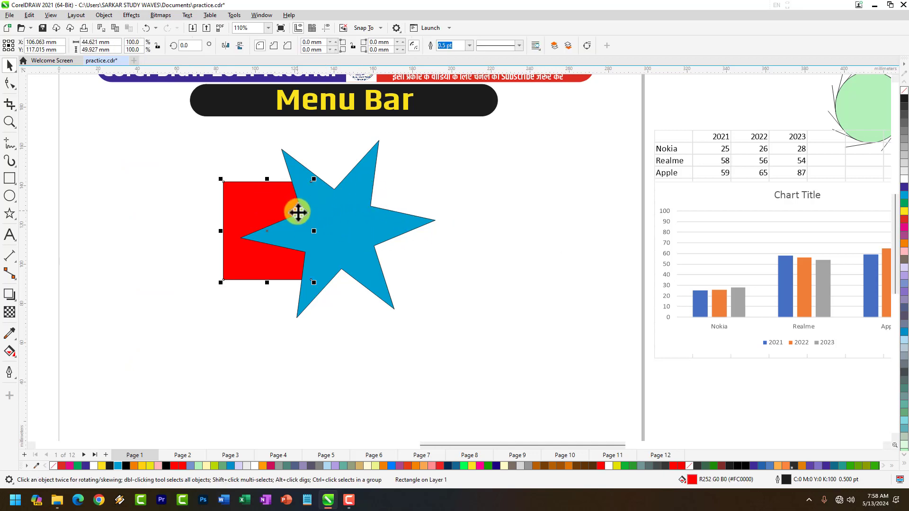
{"action": "left_click", "coordinate": [352, 214]}
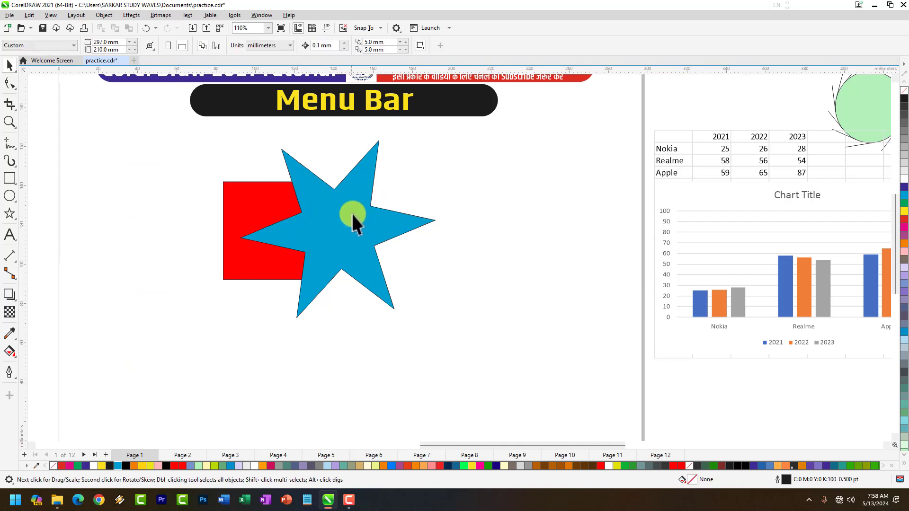
Unlock all locked objects on the page
{"action": "left_click", "coordinate": [99, 16]}
{"action": "mouse_move", "coordinate": [172, 200]}
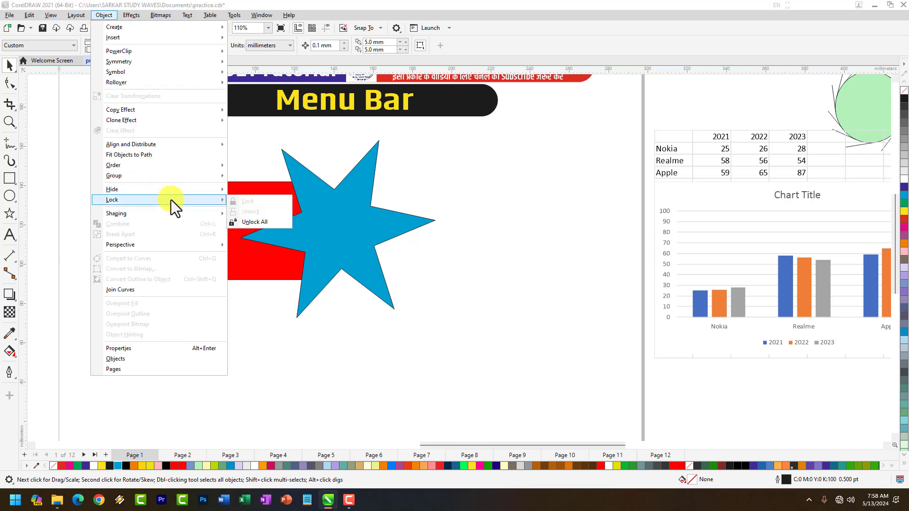
{"action": "left_click", "coordinate": [251, 222]}
{"action": "left_click", "coordinate": [410, 239]}
Move the unlocked cyan star aside and back so that it overlaps the red rectangle's right part
{"action": "mouse_move", "coordinate": [358, 228]}
{"action": "left_mouse_down"}
{"action": "mouse_move", "coordinate": [423, 238]}
{"action": "mouse_move", "coordinate": [361, 225]}
{"action": "left_mouse_up"}
{"action": "left_click", "coordinate": [104, 15]}
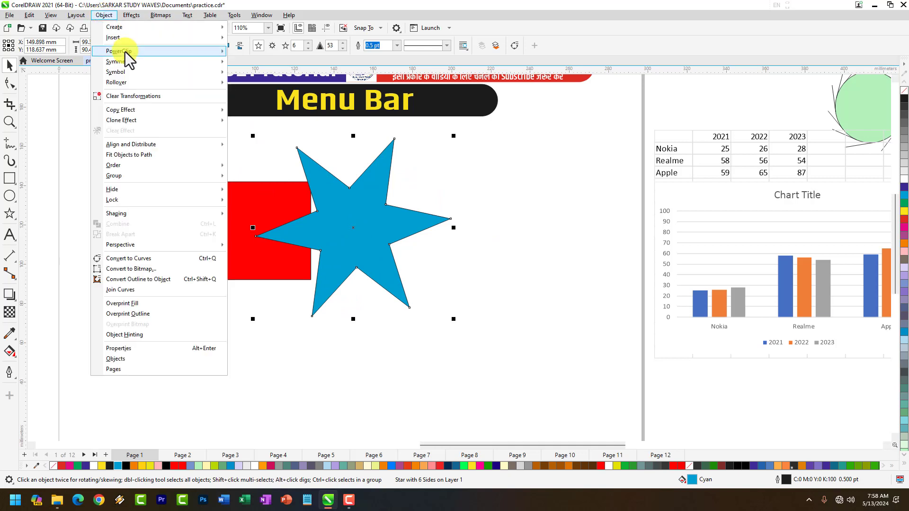
{"action": "left_click", "coordinate": [527, 252]}
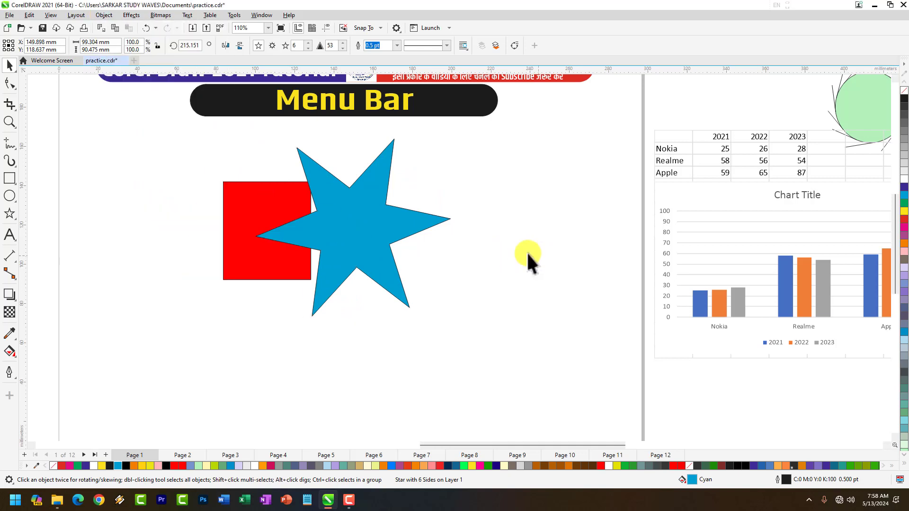
{"action": "left_click_drag", "start_coordinate": [352, 232], "coordinate": [337, 229]}
{"action": "left_click", "coordinate": [466, 228]}
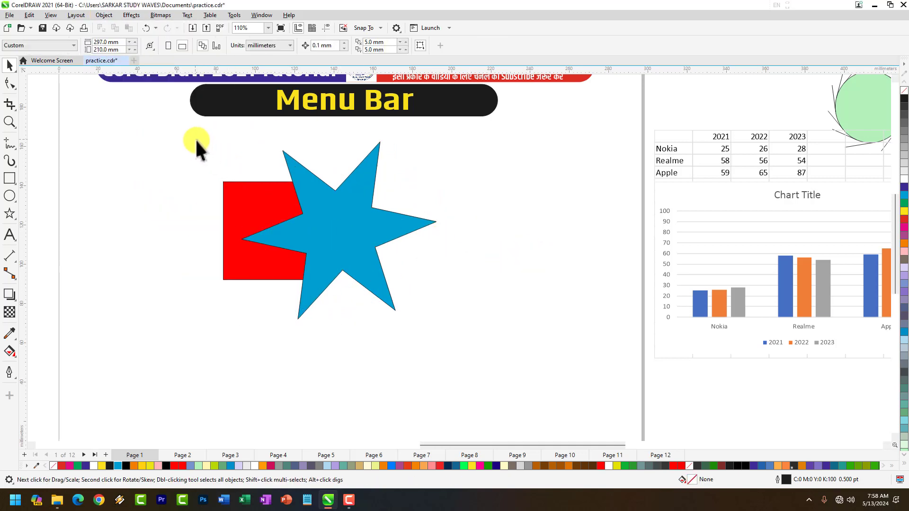
Combine the red rectangle and cyan star into one curve and move the combined shape around
{"action": "left_click_drag", "start_coordinate": [188, 127], "coordinate": [403, 279]}
{"action": "left_click_drag", "start_coordinate": [513, 357], "coordinate": [513, 356]}
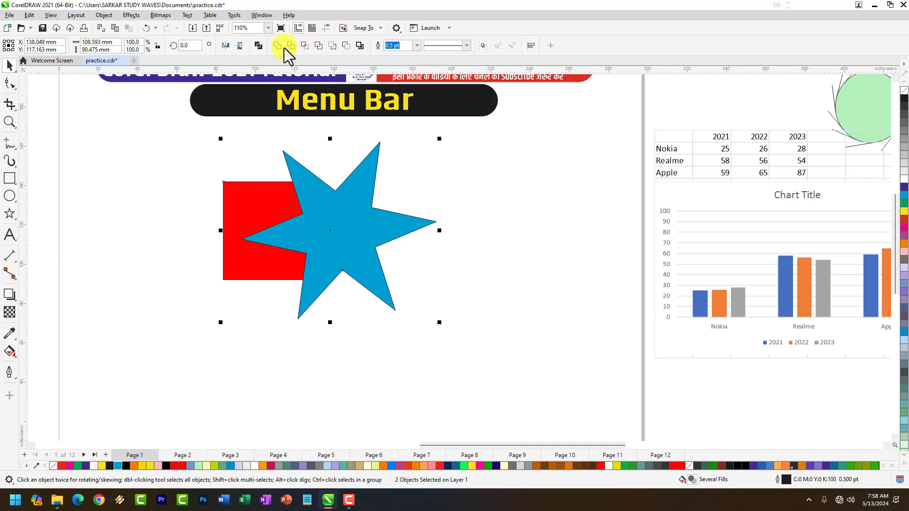
{"action": "left_click", "coordinate": [257, 45]}
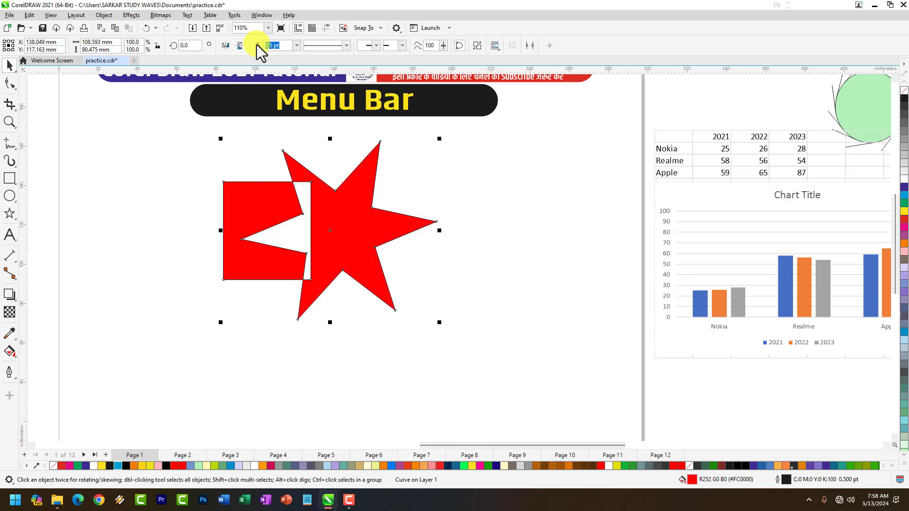
{"action": "left_click", "coordinate": [531, 238]}
{"action": "left_click_drag", "start_coordinate": [386, 231], "coordinate": [368, 237]}
{"action": "left_click_drag", "start_coordinate": [358, 237], "coordinate": [389, 233]}
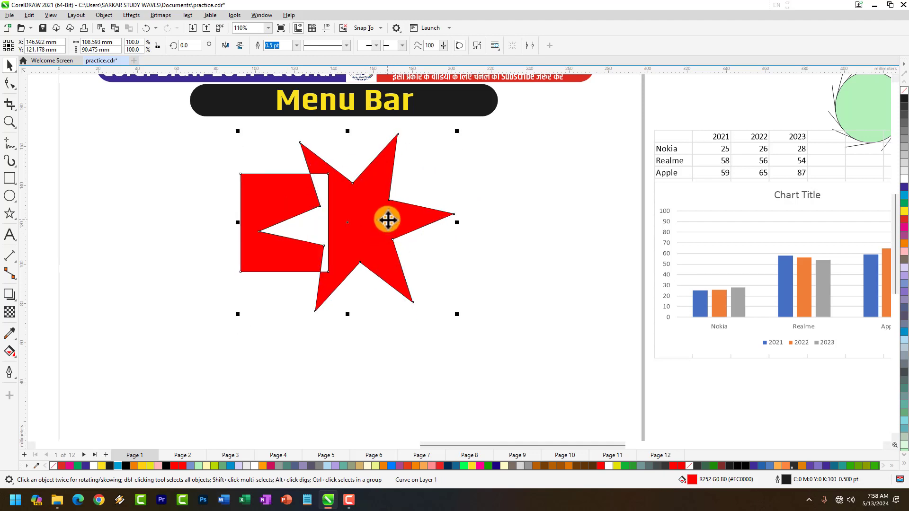
Undo the moves and the combining of the rectangle and star, and clear the selection
{"action": "key", "text": "ctrl+z"}
{"action": "key", "text": "ctrl+z"}
{"action": "key", "text": "ctrl+z"}
{"action": "key", "text": "ctrl+z"}
{"action": "key", "text": "ctrl+z"}
{"action": "key", "text": "ctrl+z"}
{"action": "key", "text": "ctrl+z"}
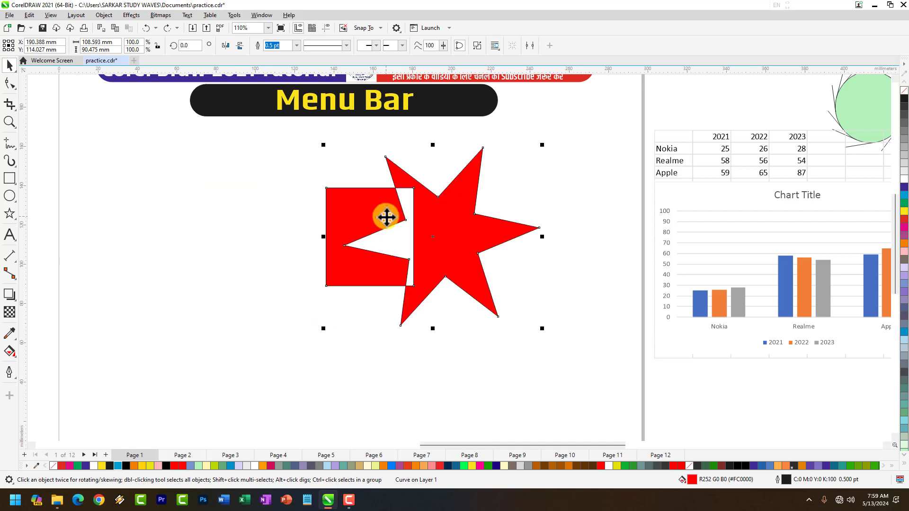
{"action": "left_click", "coordinate": [392, 325]}
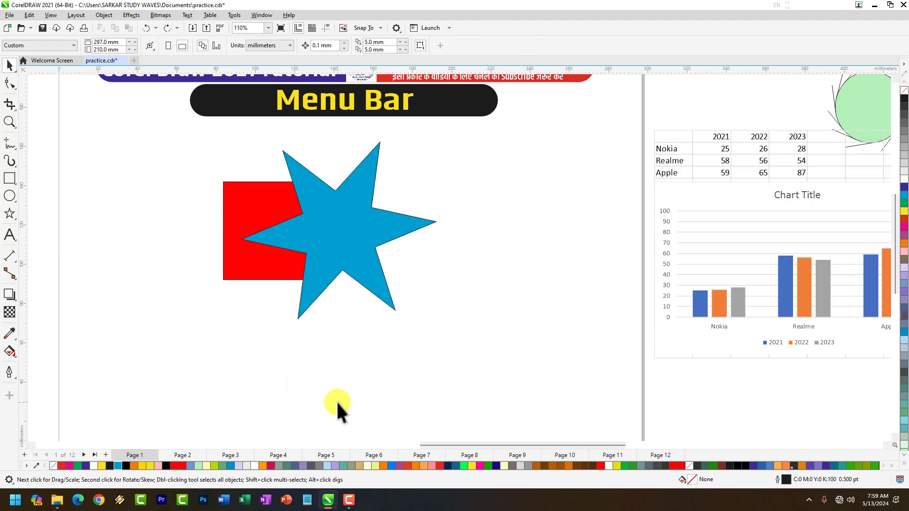
{"action": "scroll", "coordinate": [336, 402], "scroll_direction": "up", "scroll_amount": 3}
{"action": "scroll", "coordinate": [339, 336], "scroll_direction": "down", "scroll_amount": 5}
{"action": "scroll", "coordinate": [424, 317], "scroll_direction": "up", "scroll_amount": 5}
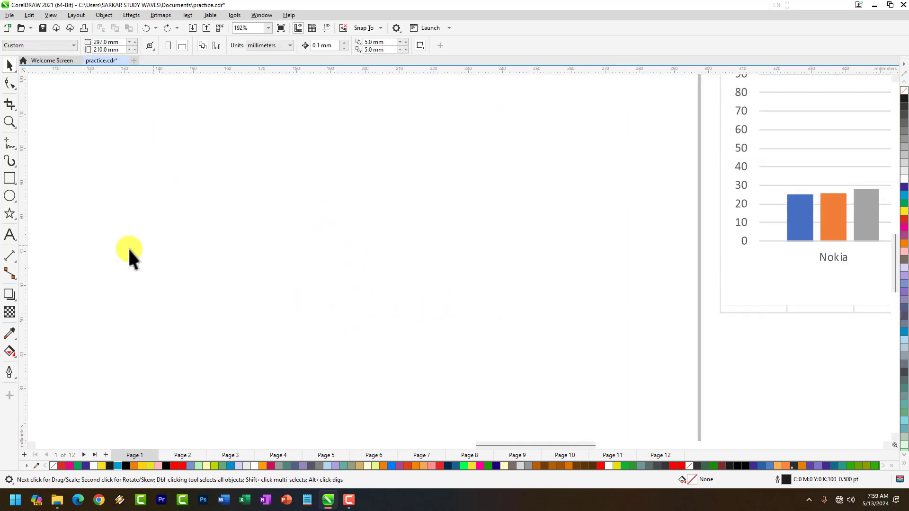
{"action": "left_click", "coordinate": [16, 293]}
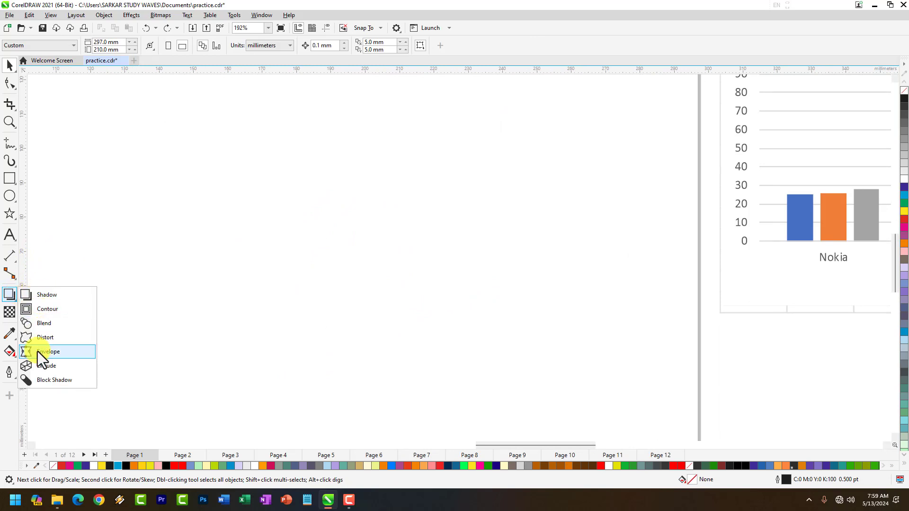
{"action": "left_click", "coordinate": [8, 298]}
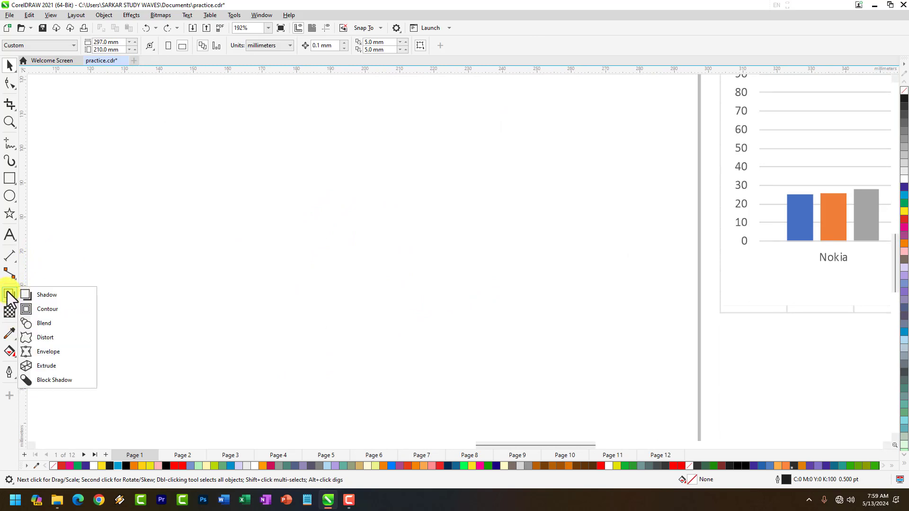
{"action": "mouse_move", "coordinate": [9, 181]}
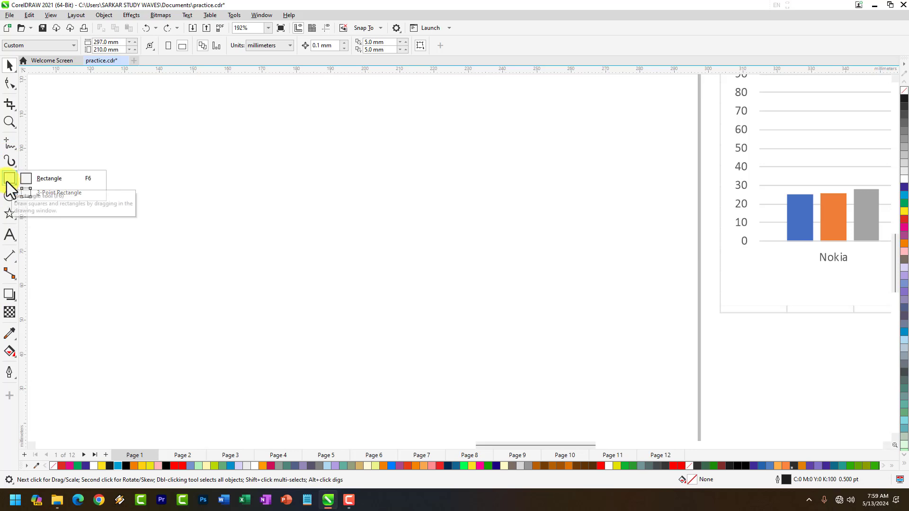
{"action": "mouse_move", "coordinate": [7, 199]}
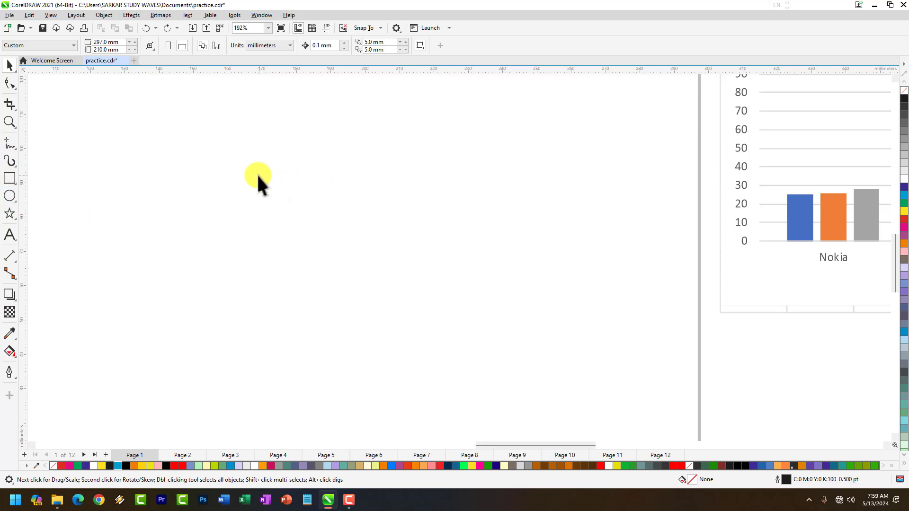
Draw a circle about 46 mm across in the empty area below the star and move it sideways
{"action": "left_click", "coordinate": [14, 194]}
{"action": "left_click_drag", "start_coordinate": [232, 154], "coordinate": [392, 315]}
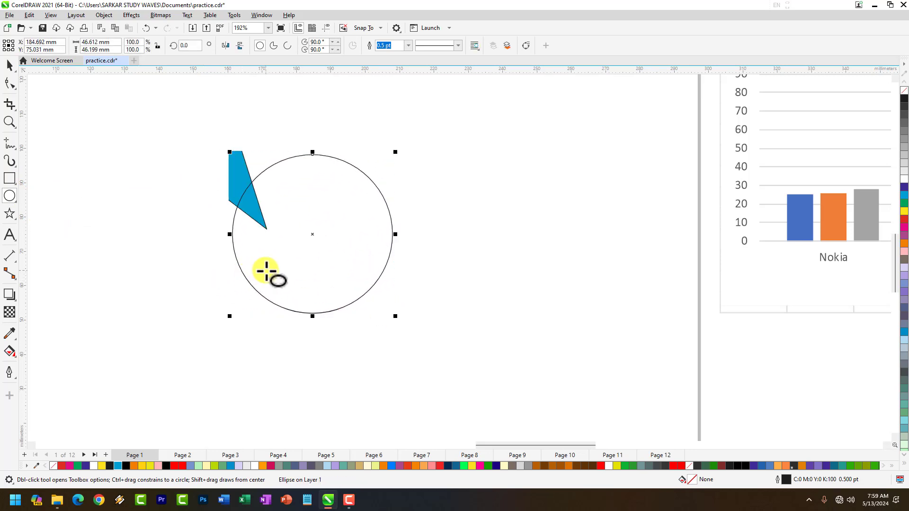
{"action": "left_click", "coordinate": [10, 65]}
{"action": "left_click_drag", "start_coordinate": [361, 240], "coordinate": [450, 255]}
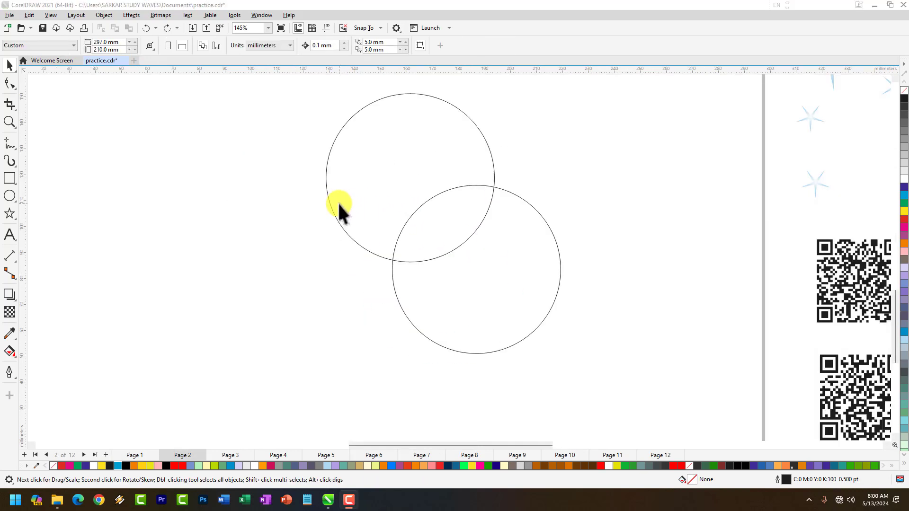
Select both overlapping circles on Page 2 and create a new shape from their overlap with Intersect
{"action": "left_click_drag", "start_coordinate": [318, 83], "coordinate": [592, 376]}
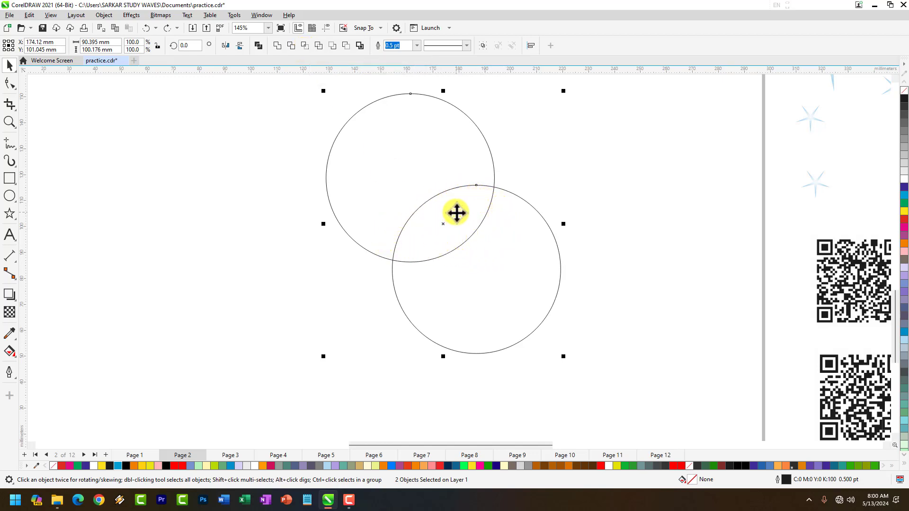
{"action": "left_click", "coordinate": [308, 47]}
{"action": "left_click", "coordinate": [452, 228]}
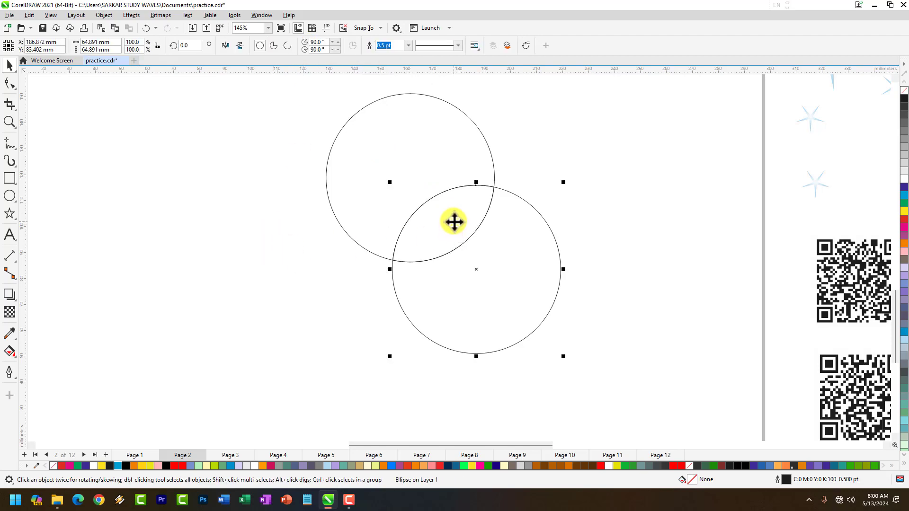
Move the two overlapping circles away to opposite sides, leaving the leaf-shaped intersection by itself between them
{"action": "left_click", "coordinate": [410, 230]}
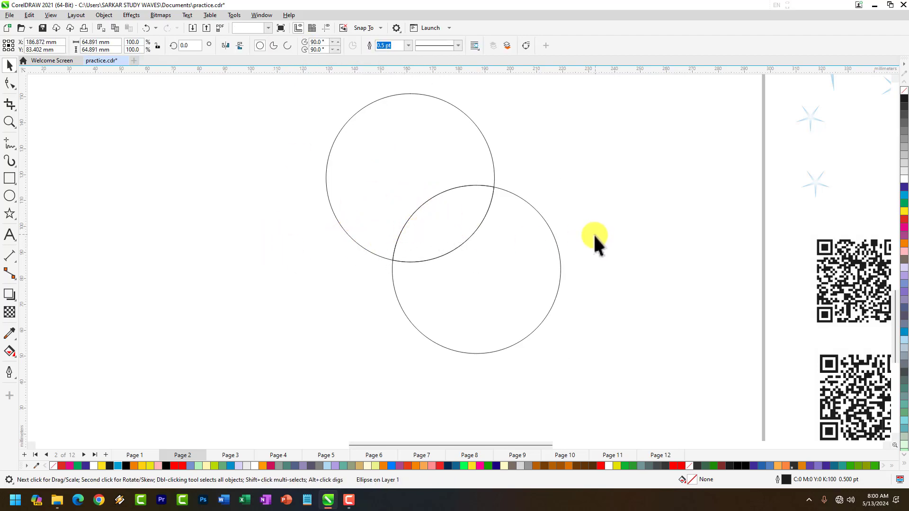
{"action": "left_click", "coordinate": [538, 263]}
{"action": "left_click_drag", "start_coordinate": [537, 264], "coordinate": [698, 257]}
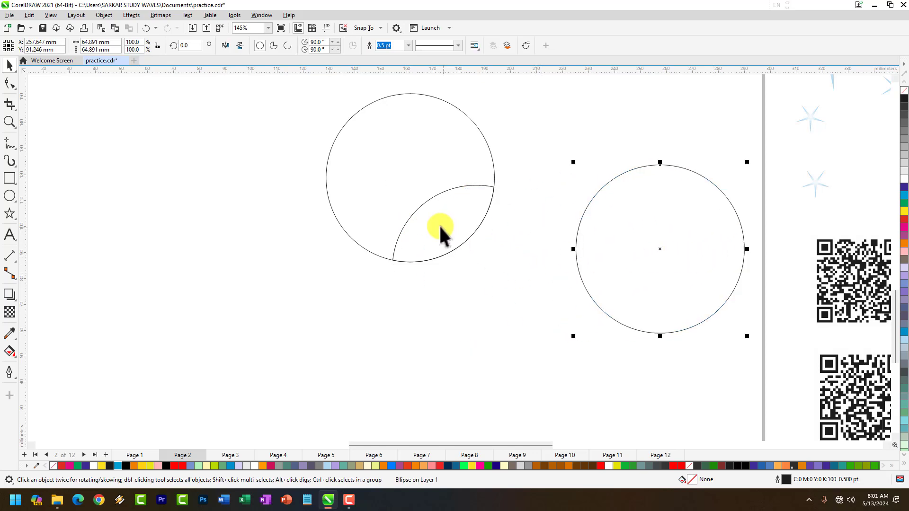
{"action": "left_click", "coordinate": [375, 152]}
{"action": "left_click_drag", "start_coordinate": [376, 152], "coordinate": [197, 149]}
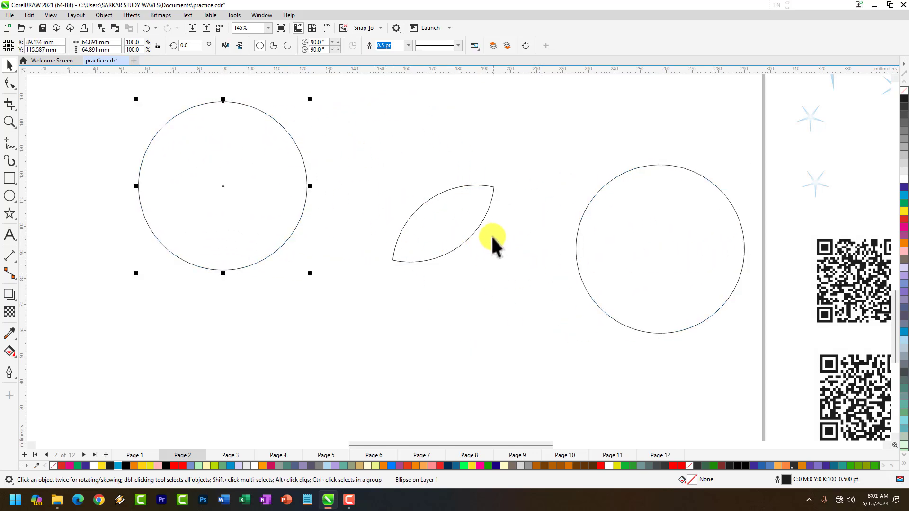
Reposition both circles farther up the page and shift the leaf shape into the empty space between them
{"action": "left_click", "coordinate": [454, 219]}
{"action": "left_click_drag", "start_coordinate": [305, 216], "coordinate": [220, 177]}
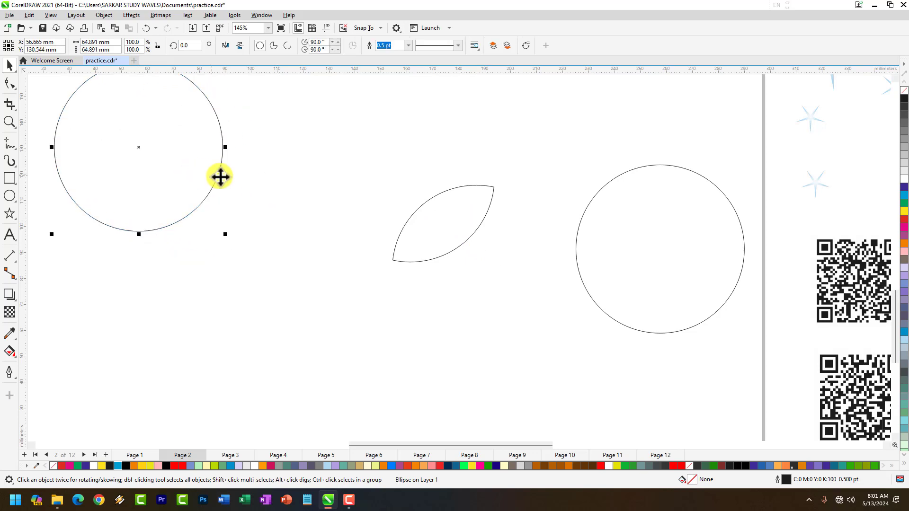
{"action": "left_click_drag", "start_coordinate": [440, 219], "coordinate": [368, 219]}
{"action": "left_click_drag", "start_coordinate": [649, 249], "coordinate": [617, 194]}
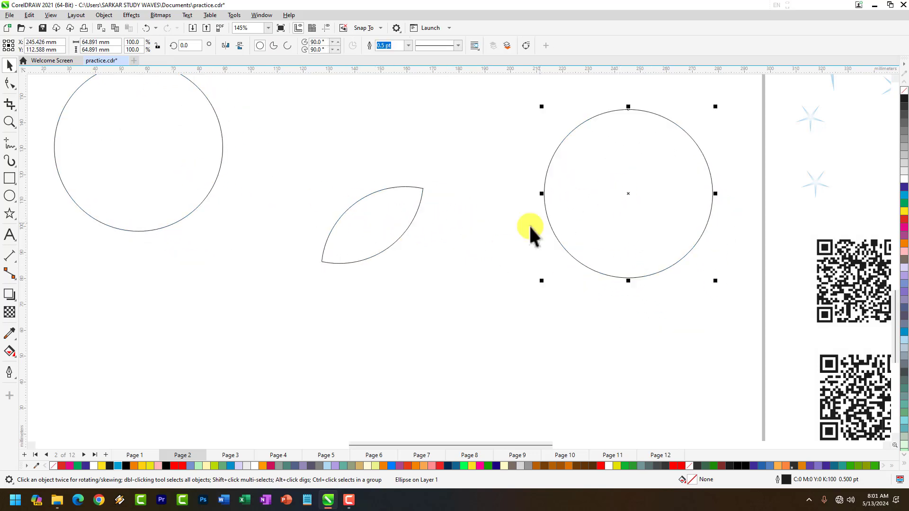
{"action": "left_click", "coordinate": [389, 227]}
{"action": "left_click_drag", "start_coordinate": [390, 231], "coordinate": [405, 242]}
Create a copy of the leaf rotated to 330° about a rotation centre placed inside it near its lower-left tip
{"action": "scroll", "coordinate": [386, 255], "scroll_direction": "up", "scroll_amount": 2}
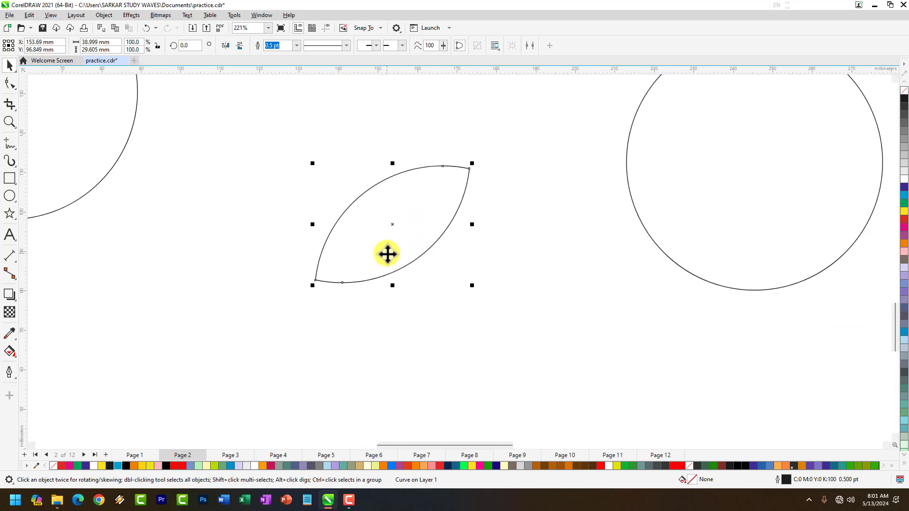
{"action": "left_click", "coordinate": [407, 213]}
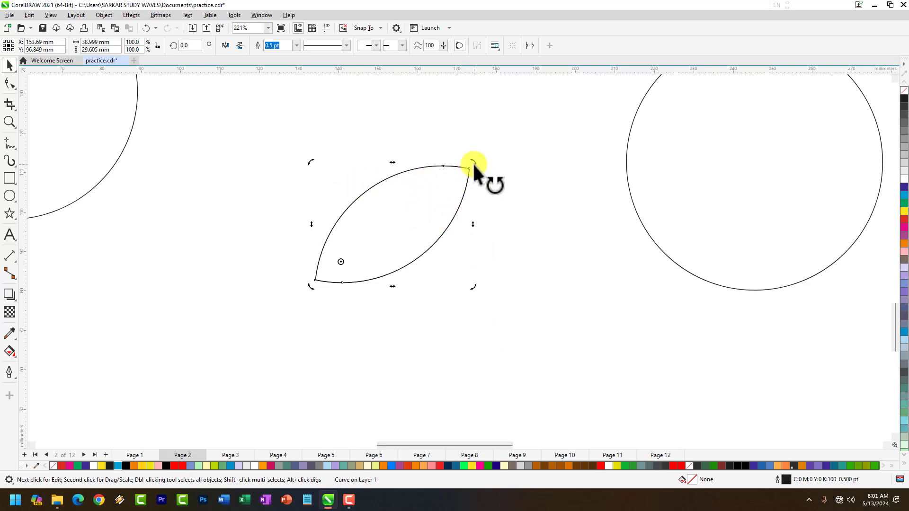
{"action": "left_click_drag", "start_coordinate": [472, 162], "coordinate": [497, 241]}
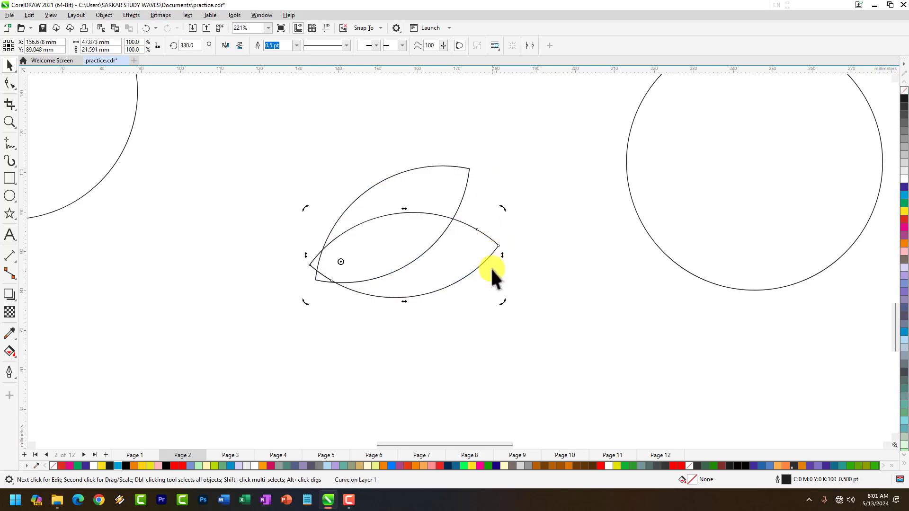
Repeat the rotated duplication until twelve petals form a complete flower around the rotation centre
{"action": "key", "text": "ctrl+r"}
{"action": "key", "text": "ctrl+r"}
{"action": "key", "text": "ctrl+r"}
{"action": "key", "text": "ctrl+r"}
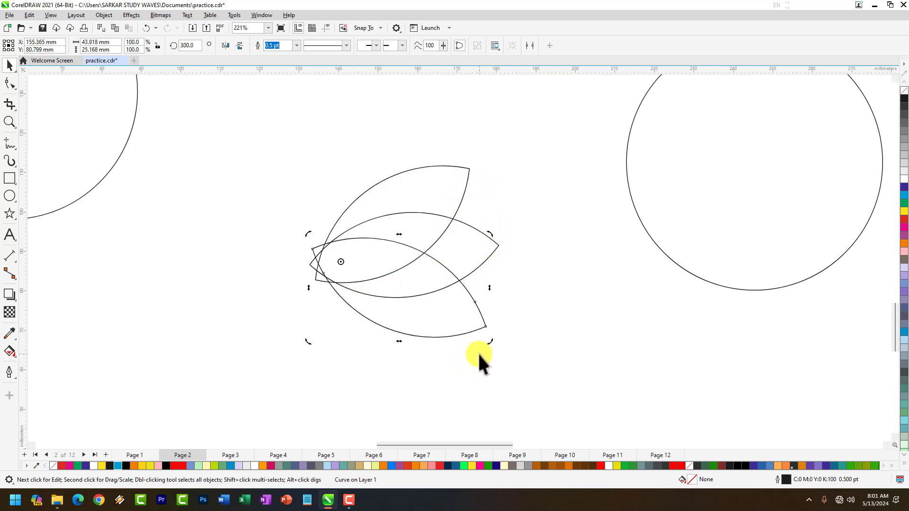
{"action": "key", "text": "ctrl+r"}
{"action": "key", "text": "ctrl+r"}
{"action": "key", "text": "ctrl+r"}
{"action": "key", "text": "ctrl+r"}
{"action": "key", "text": "ctrl+r"}
{"action": "key", "text": "ctrl+r"}
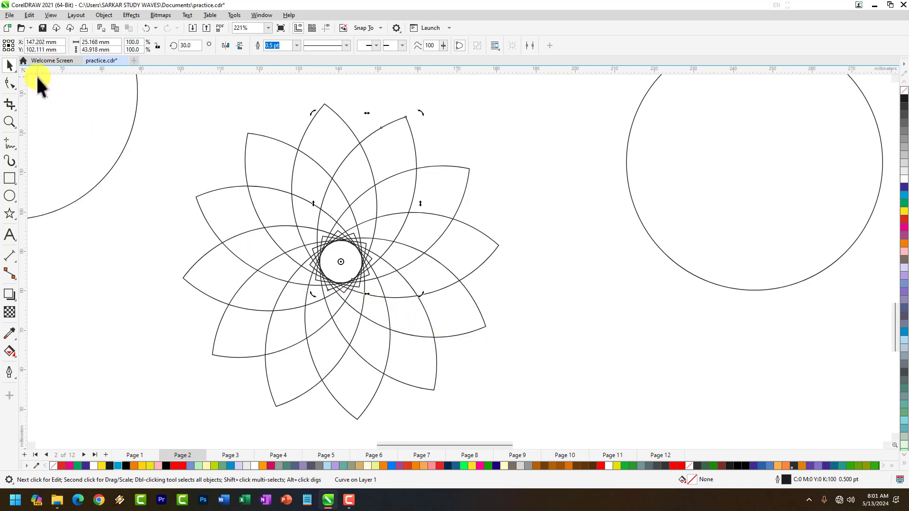
Select all twelve petals, fill them with orange (#FF9900), and combine them into a single curve
{"action": "left_click", "coordinate": [162, 98]}
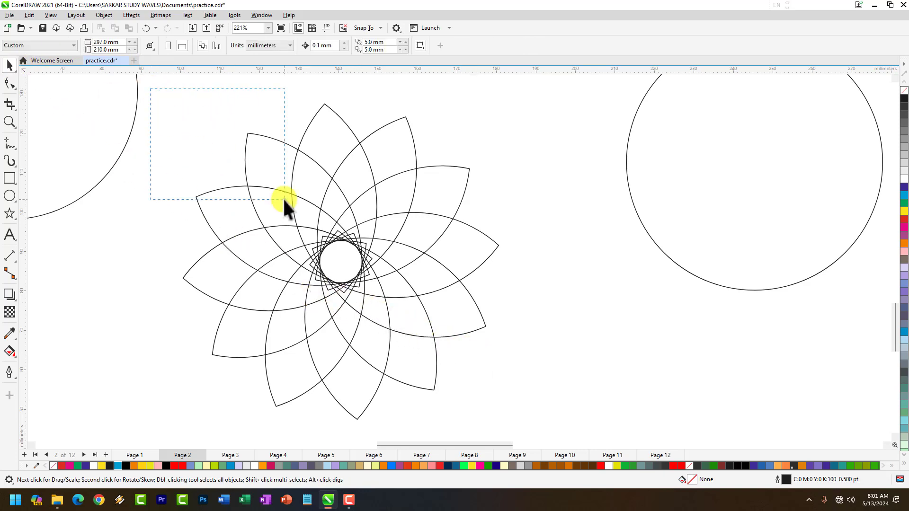
{"action": "left_click_drag", "start_coordinate": [283, 199], "coordinate": [532, 425]}
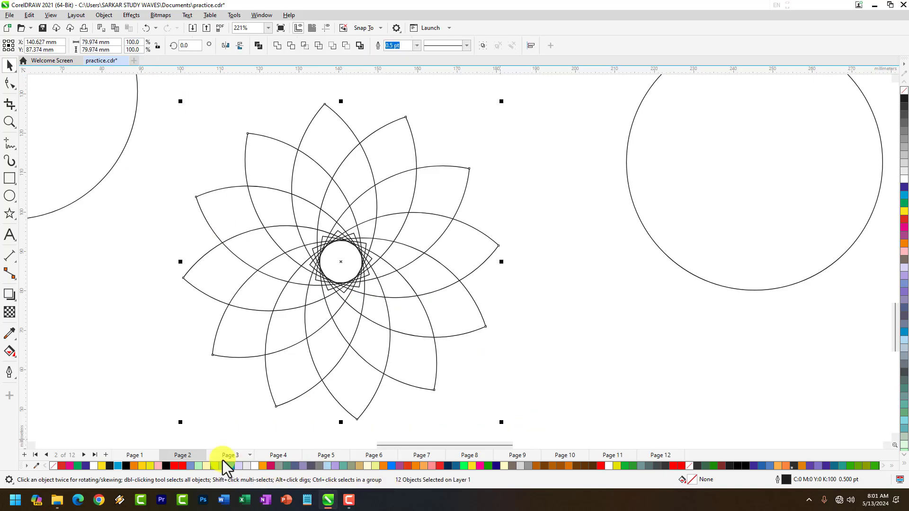
{"action": "left_click", "coordinate": [262, 468]}
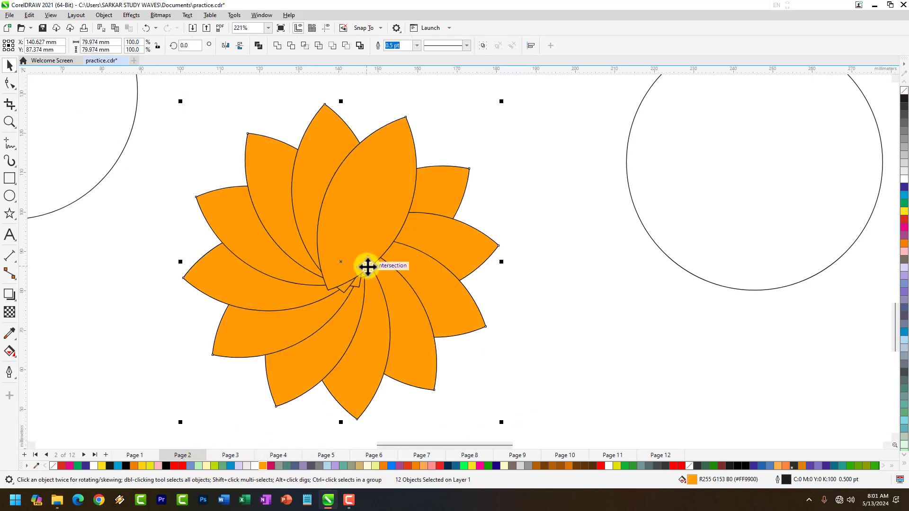
{"action": "left_click", "coordinate": [257, 46]}
{"action": "left_click", "coordinate": [607, 289]}
Examine the combined flower's alternating pattern and its centre up close and as a whole
{"action": "scroll", "coordinate": [498, 286], "scroll_direction": "down", "scroll_amount": 1}
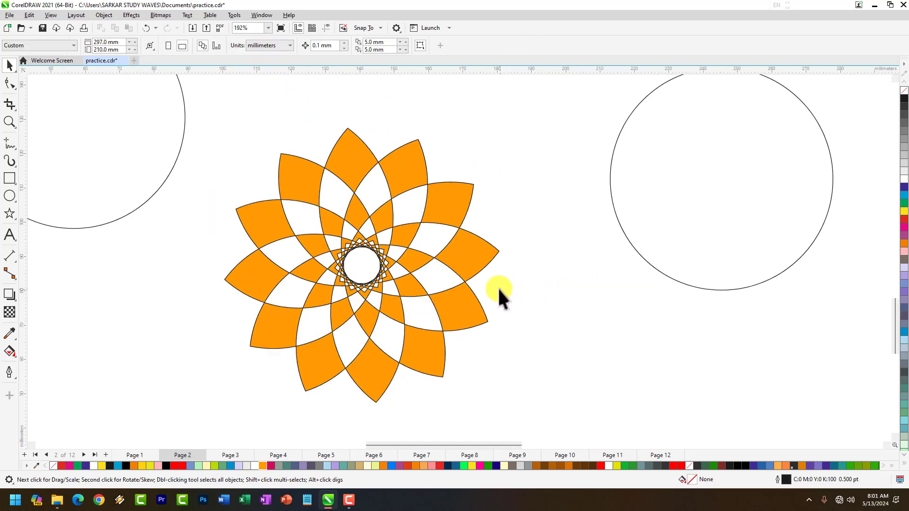
{"action": "scroll", "coordinate": [498, 287], "scroll_direction": "down", "scroll_amount": 3}
{"action": "scroll", "coordinate": [419, 288], "scroll_direction": "up", "scroll_amount": 4}
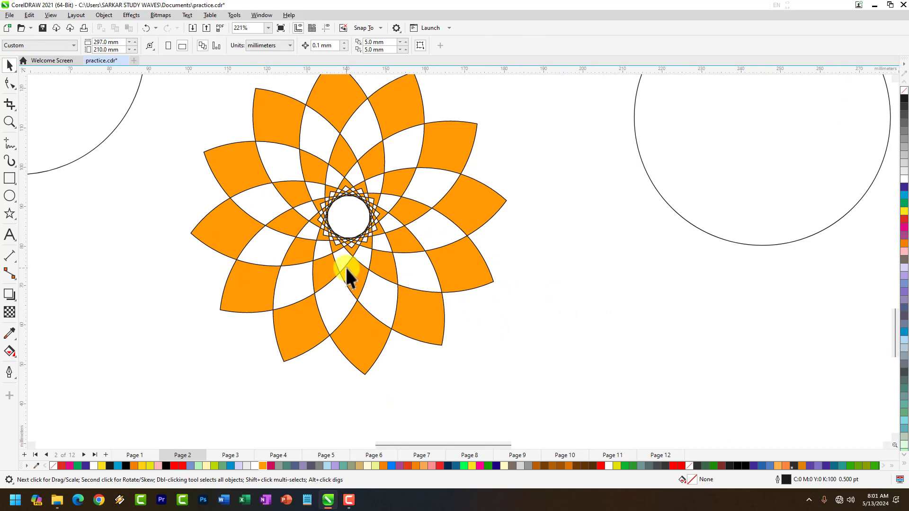
{"action": "scroll", "coordinate": [346, 276], "scroll_direction": "down", "scroll_amount": 3}
{"action": "scroll", "coordinate": [324, 235], "scroll_direction": "up", "scroll_amount": 3}
{"action": "scroll", "coordinate": [360, 242], "scroll_direction": "down", "scroll_amount": 2}
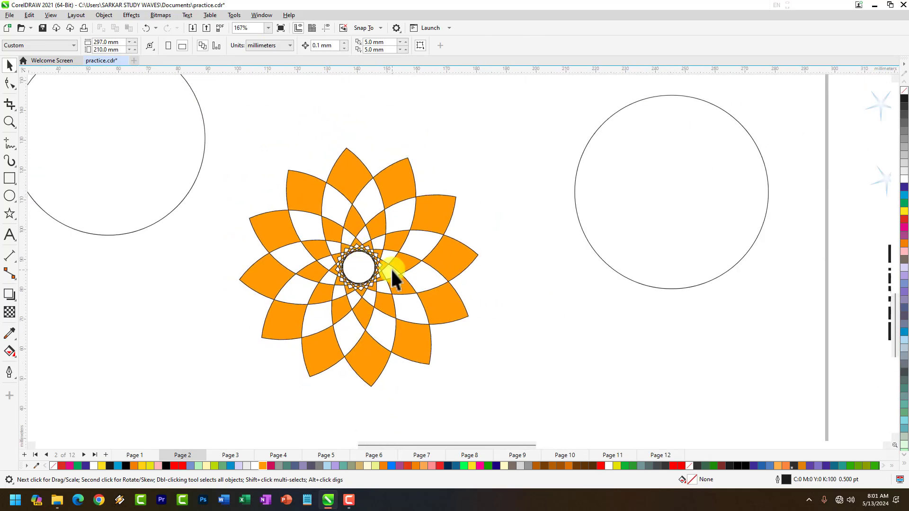
{"action": "scroll", "coordinate": [396, 273], "scroll_direction": "up", "scroll_amount": 3}
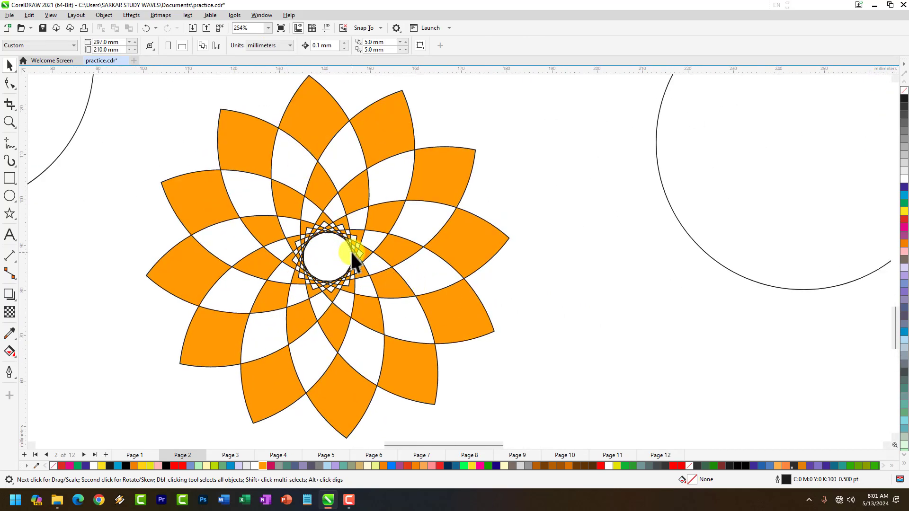
{"action": "scroll", "coordinate": [350, 253], "scroll_direction": "down", "scroll_amount": 2}
{"action": "scroll", "coordinate": [407, 268], "scroll_direction": "up", "scroll_amount": 1}
{"action": "scroll", "coordinate": [406, 268], "scroll_direction": "down", "scroll_amount": 2}
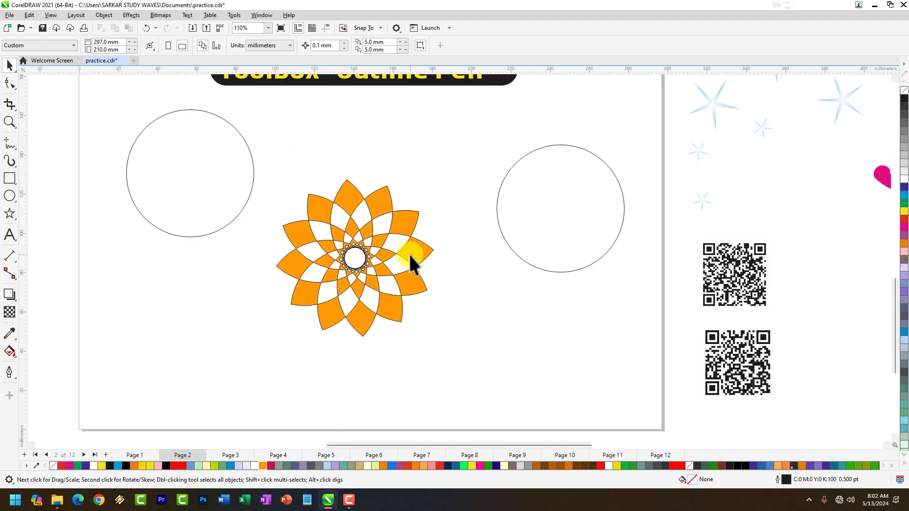
Duplicate the circle beside the flower up and to the left so the copy partly overlaps the original
{"action": "scroll", "coordinate": [408, 252], "scroll_direction": "up", "scroll_amount": 2}
{"action": "left_click", "coordinate": [631, 179]}
{"action": "scroll", "coordinate": [659, 178], "scroll_direction": "down", "scroll_amount": 2}
{"action": "scroll", "coordinate": [584, 199], "scroll_direction": "up", "scroll_amount": 2}
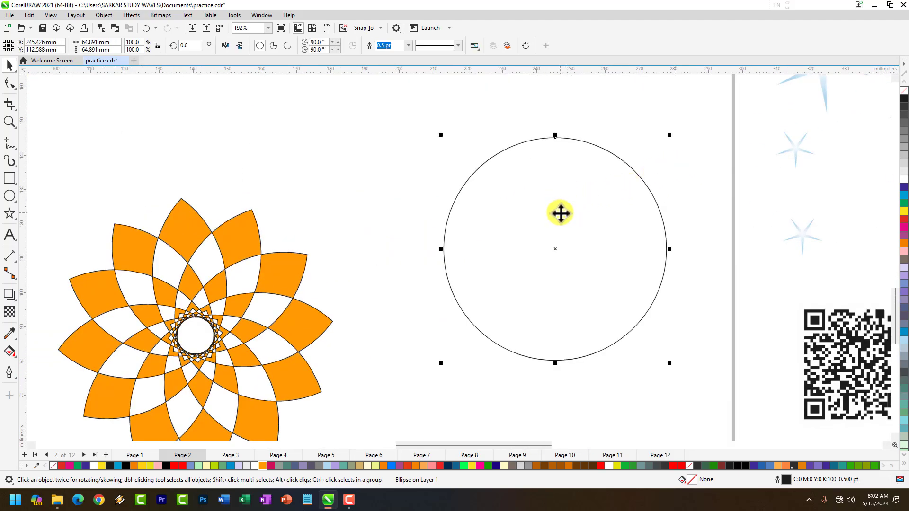
{"action": "left_click_drag", "start_coordinate": [560, 213], "coordinate": [443, 163]}
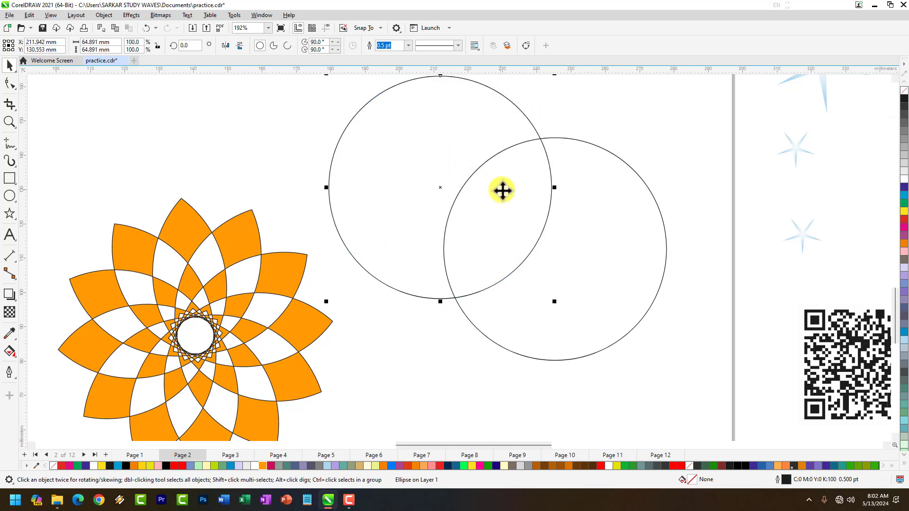
Select the two overlapping circles, weld them into one outline, and undo the weld
{"action": "scroll", "coordinate": [502, 190], "scroll_direction": "down", "scroll_amount": 2}
{"action": "scroll", "coordinate": [495, 201], "scroll_direction": "up", "scroll_amount": 2}
{"action": "scroll", "coordinate": [378, 142], "scroll_direction": "down", "scroll_amount": 1}
{"action": "left_click", "coordinate": [348, 110]}
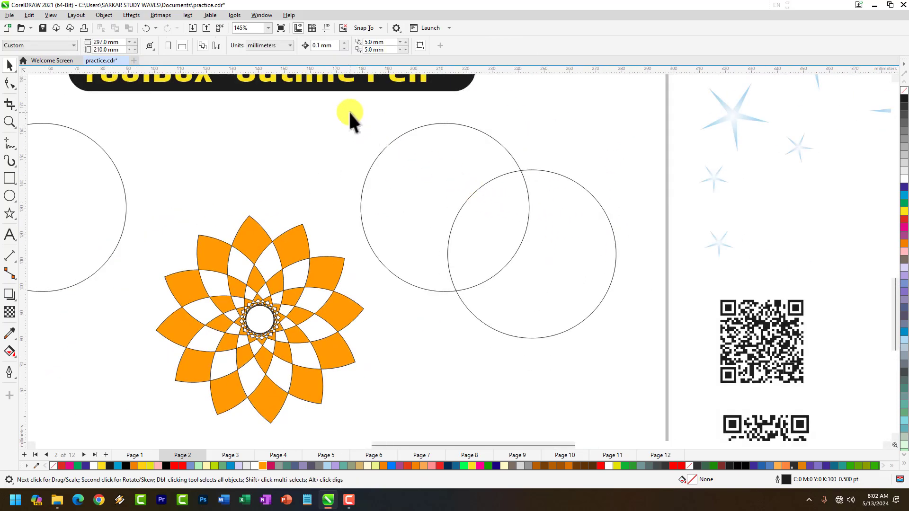
{"action": "left_click_drag", "start_coordinate": [633, 351], "coordinate": [633, 351]}
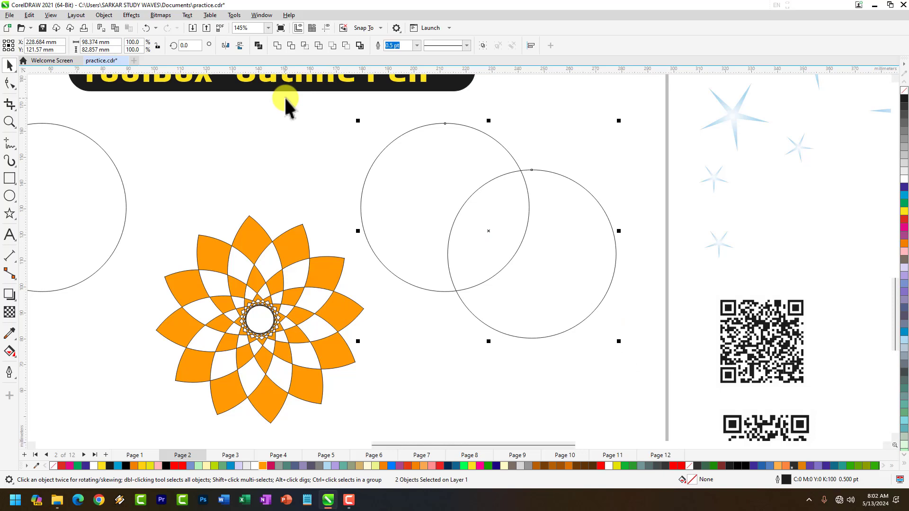
{"action": "left_click", "coordinate": [279, 47]}
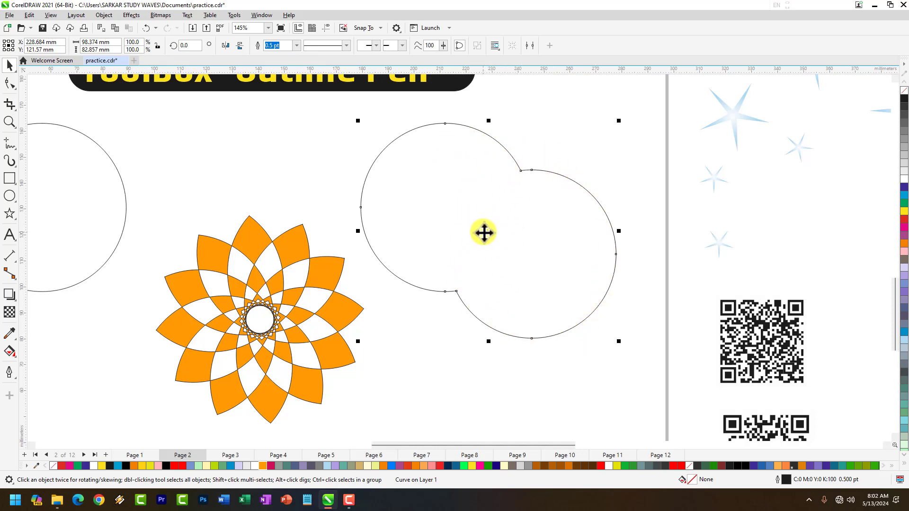
{"action": "key", "text": "ctrl+z"}
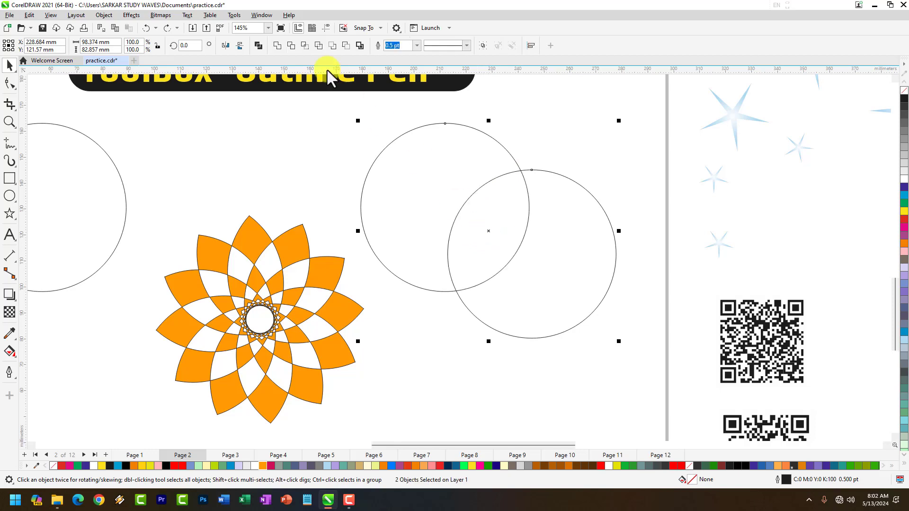
Trim the lower circle with the upper one and pull the crescent away, undoing both the move and the trim
{"action": "left_click", "coordinate": [292, 46]}
{"action": "left_click", "coordinate": [486, 340]}
{"action": "left_click", "coordinate": [594, 248]}
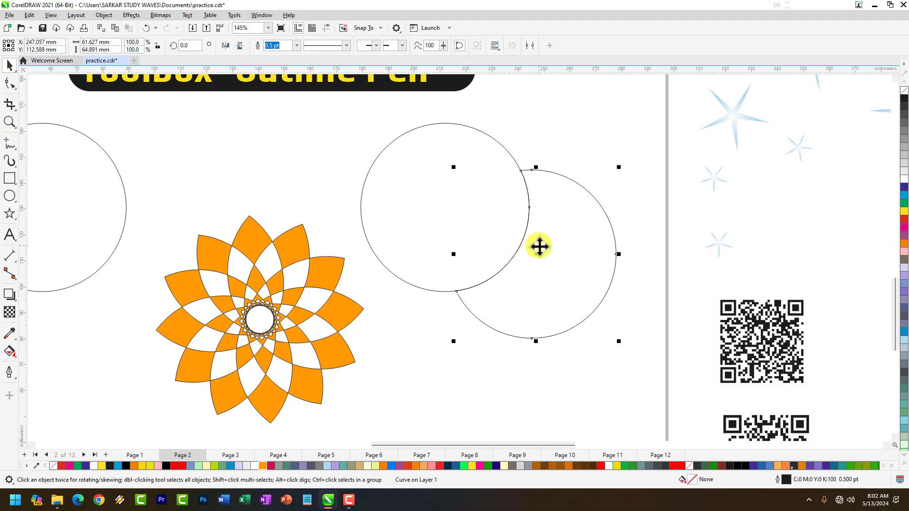
{"action": "left_click_drag", "start_coordinate": [580, 276], "coordinate": [649, 348]}
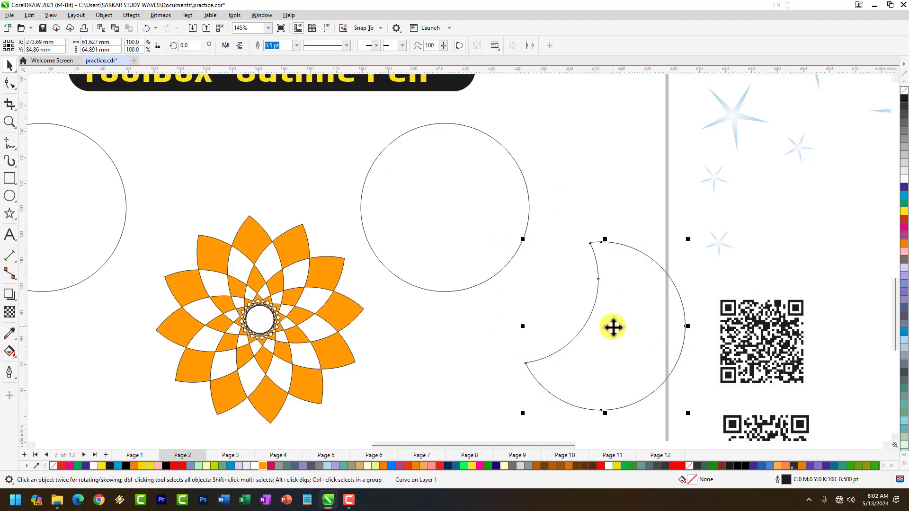
{"action": "key", "text": "ctrl+z"}
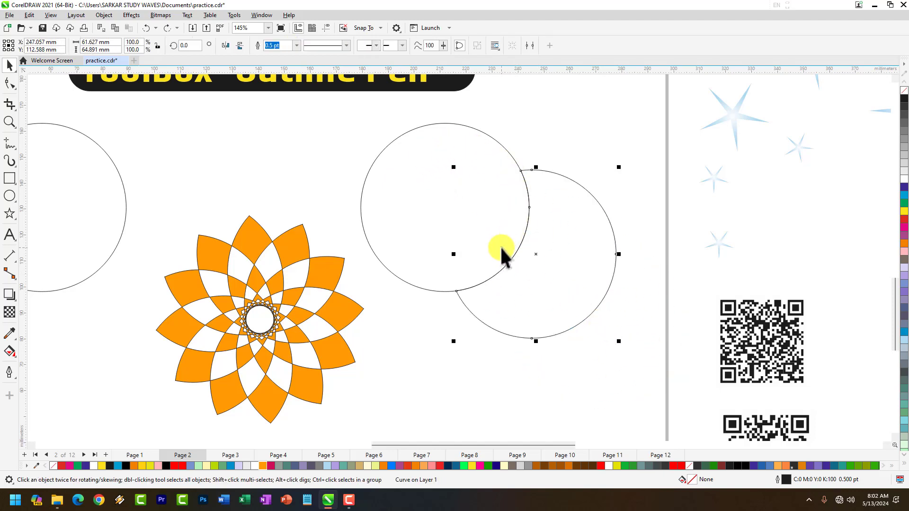
{"action": "key", "text": "ctrl+z"}
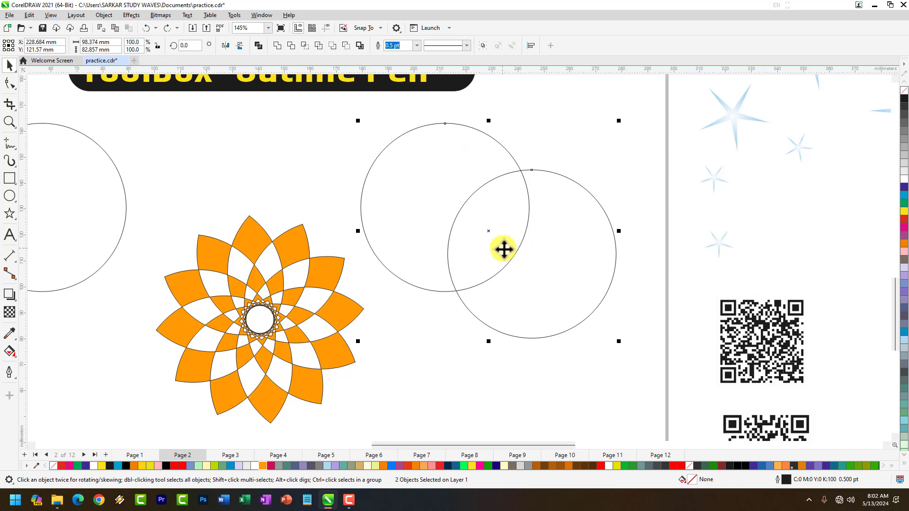
Select both overlapping circles and apply Simplify to cut the hidden overlap out of the lower circle
{"action": "left_click", "coordinate": [558, 350]}
{"action": "left_click_drag", "start_coordinate": [623, 372], "coordinate": [621, 371]}
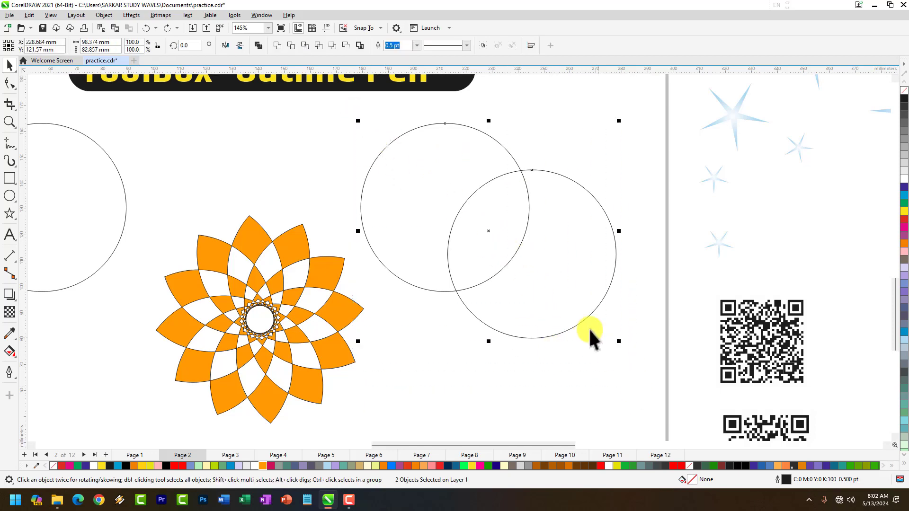
{"action": "left_click", "coordinate": [317, 46]}
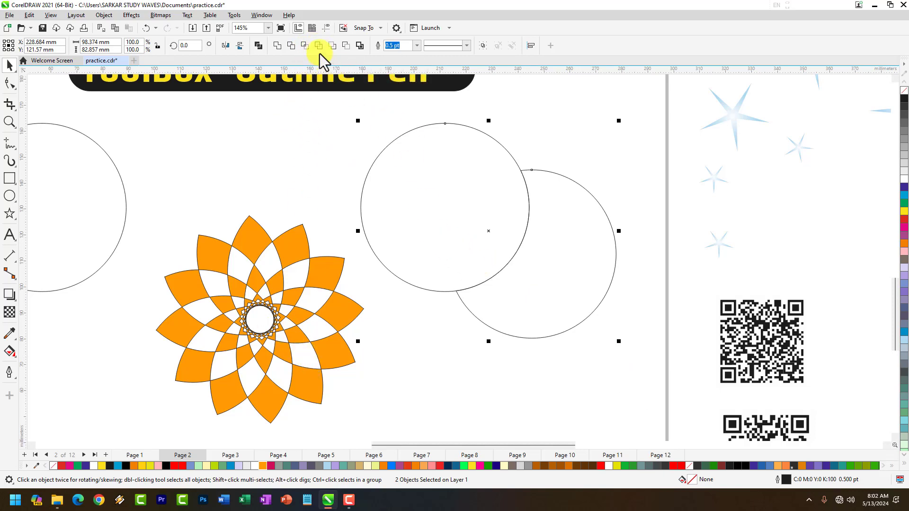
Move the crescent and the full circle around separately to show the cut between them
{"action": "left_click_drag", "start_coordinate": [613, 249], "coordinate": [619, 371]}
{"action": "left_click", "coordinate": [600, 349]}
{"action": "left_click", "coordinate": [592, 351]}
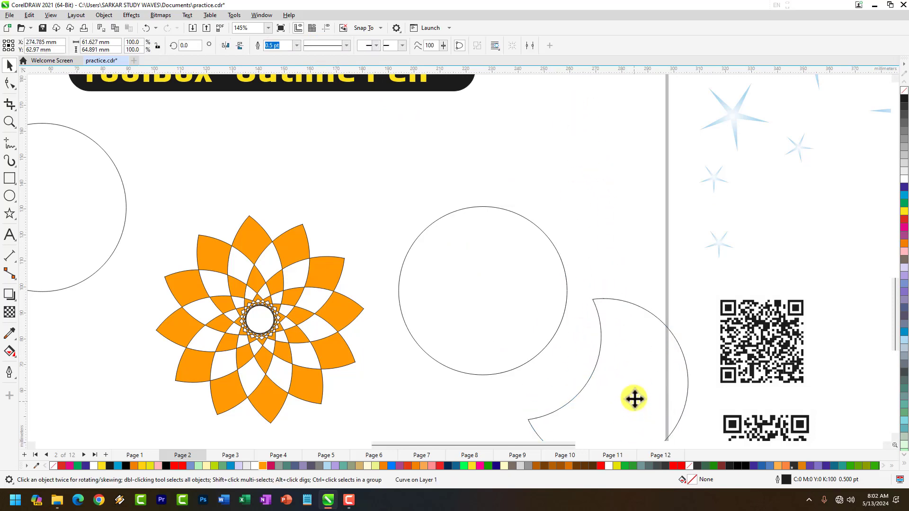
{"action": "left_click_drag", "start_coordinate": [537, 315], "coordinate": [504, 257]}
{"action": "left_click_drag", "start_coordinate": [497, 288], "coordinate": [504, 256]}
{"action": "left_click_drag", "start_coordinate": [626, 390], "coordinate": [573, 300]}
Undo the moves of the crescent and the circle, keeping the Simplify operation
{"action": "key", "text": "ctrl+z"}
{"action": "key", "text": "ctrl+z"}
{"action": "key", "text": "ctrl+z"}
{"action": "key", "text": "ctrl+z"}
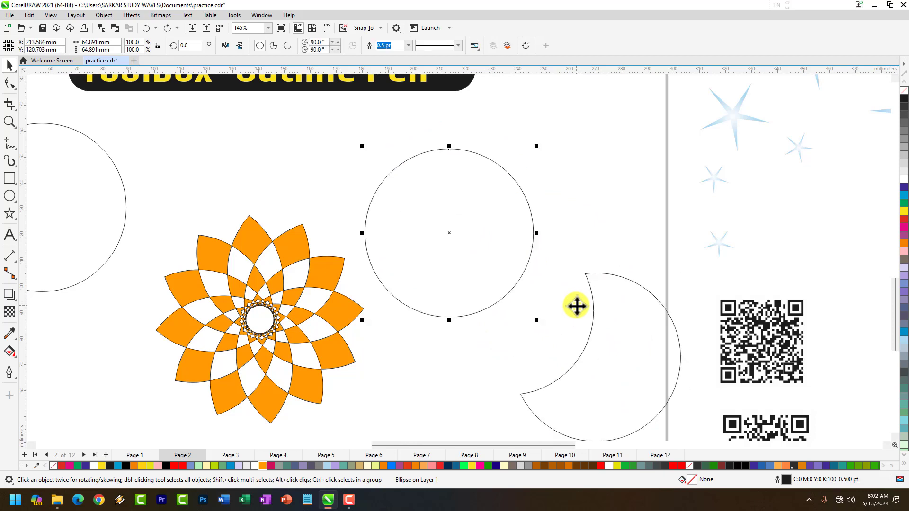
{"action": "key", "text": "ctrl+z"}
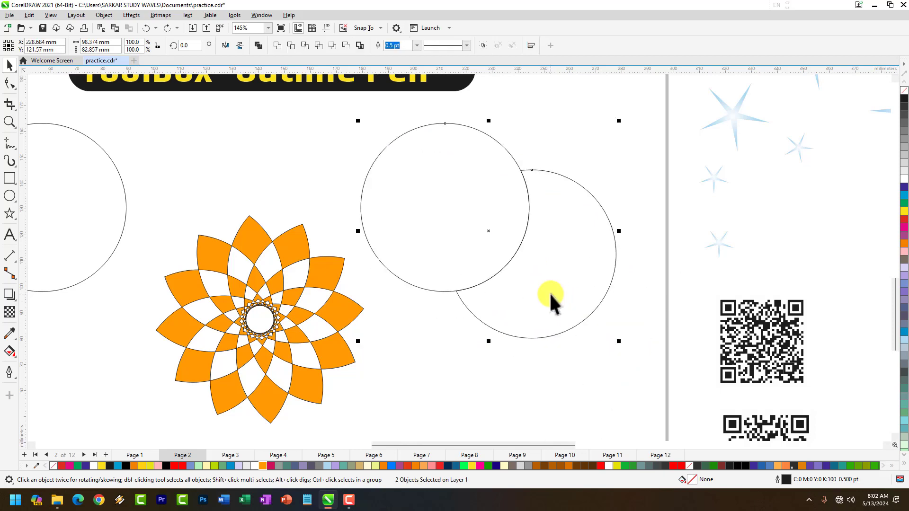
Select the circle and the crescent together and apply Front Minus Back
{"action": "left_click_drag", "start_coordinate": [354, 111], "coordinate": [635, 371]}
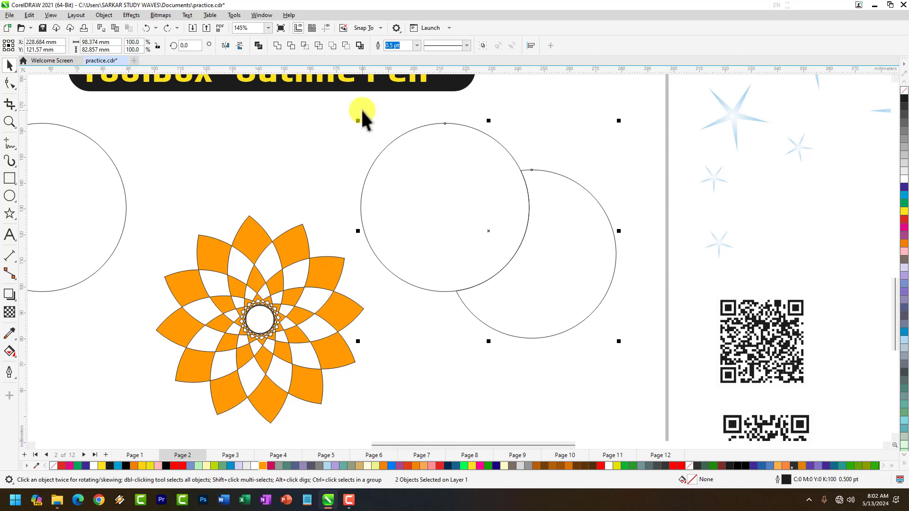
{"action": "left_click", "coordinate": [336, 48]}
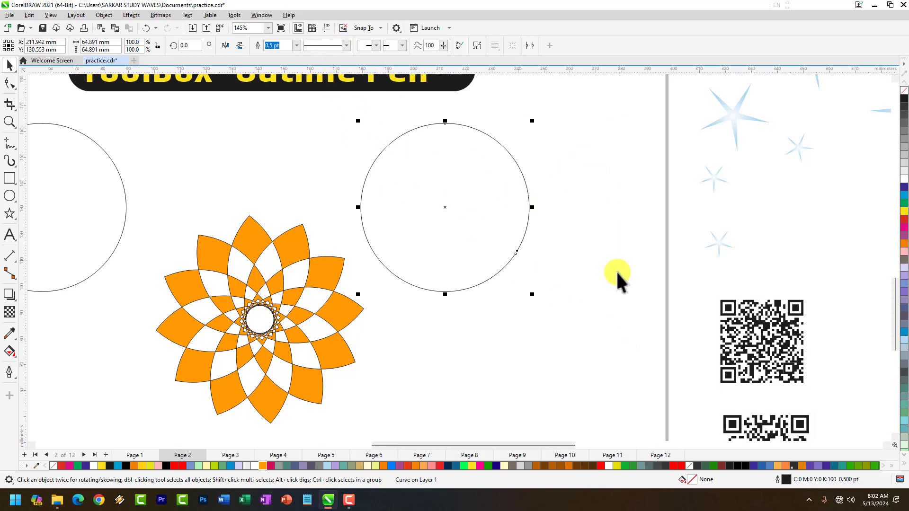
Undo Front Minus Back, and try Back Minus Front and Create Boundary on the circle and crescent, undoing each result
{"action": "key", "text": "ctrl+z"}
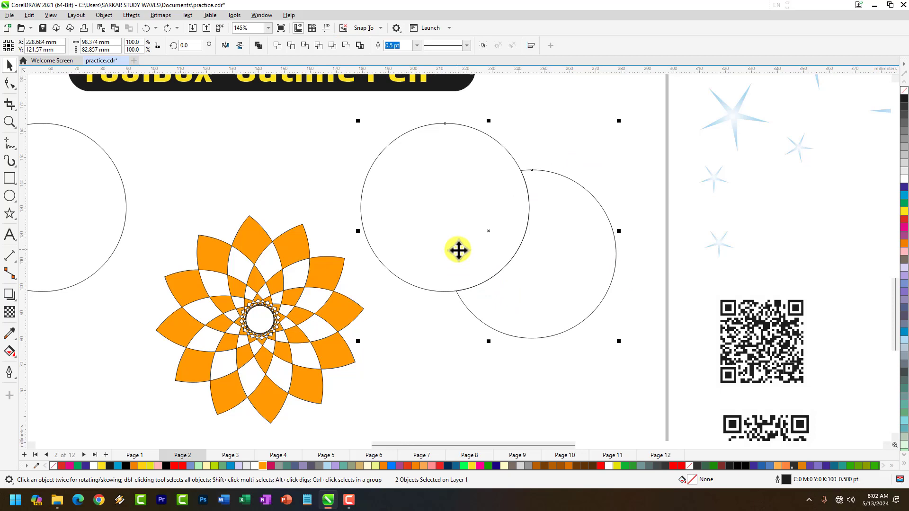
{"action": "left_click", "coordinate": [348, 47]}
{"action": "key", "text": "ctrl+z"}
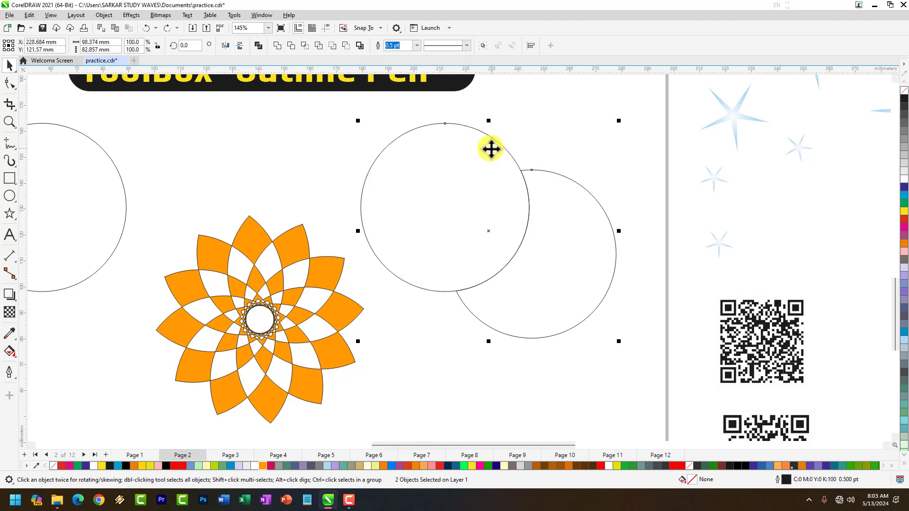
{"action": "left_click", "coordinate": [362, 47]}
{"action": "key", "text": "ctrl+z"}
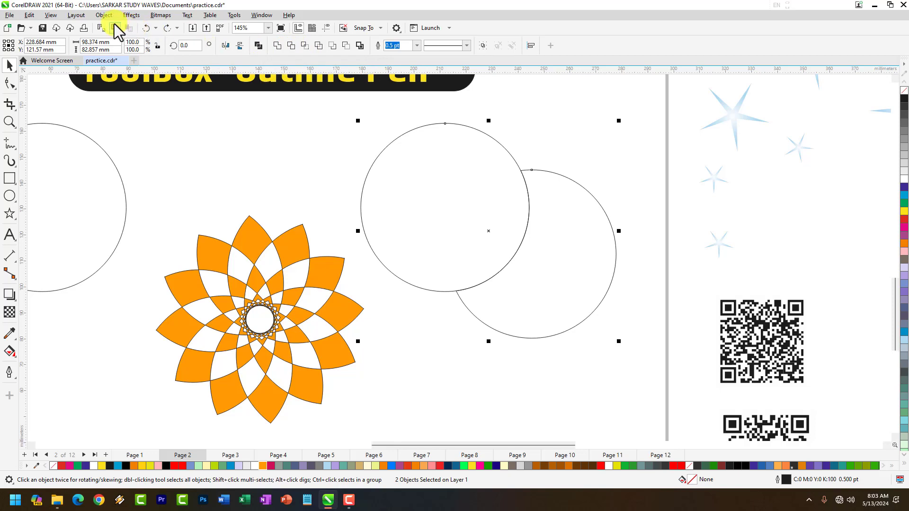
{"action": "left_click", "coordinate": [104, 15]}
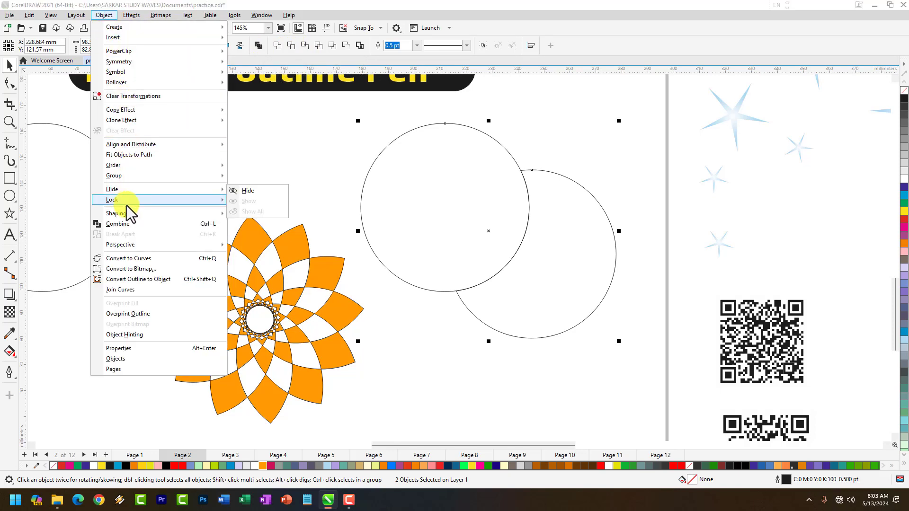
{"action": "mouse_move", "coordinate": [129, 215]}
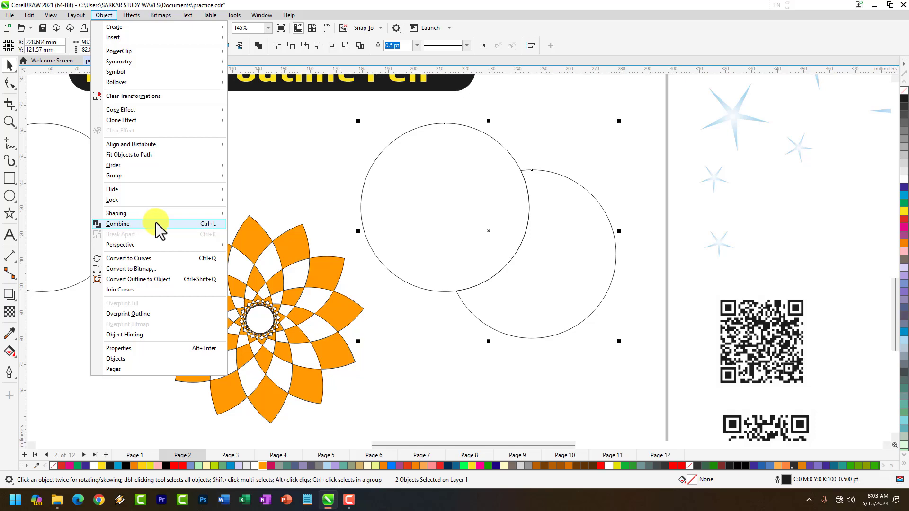
{"action": "left_click", "coordinate": [358, 331]}
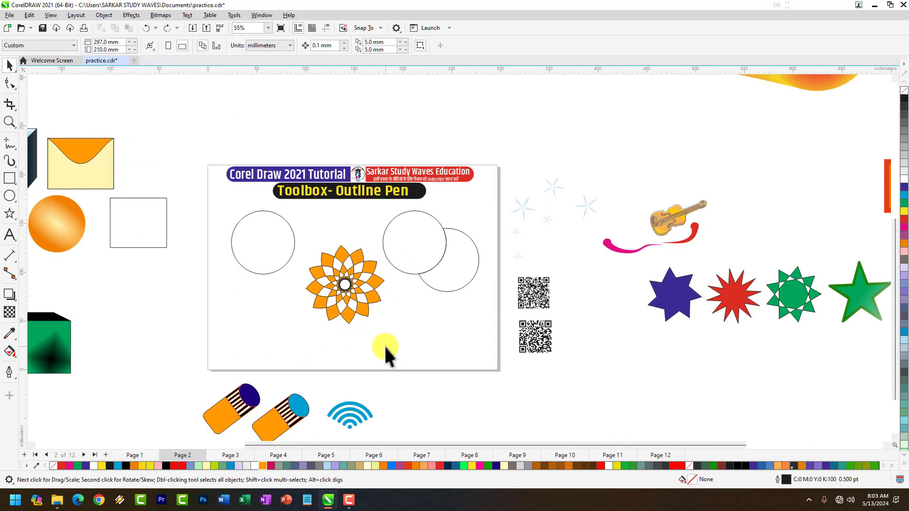
Draw an ellipse about 37 mm wide and 37 mm high in the empty area to the lower right of the orange flower
{"action": "scroll", "coordinate": [392, 350], "scroll_direction": "up", "scroll_amount": 6}
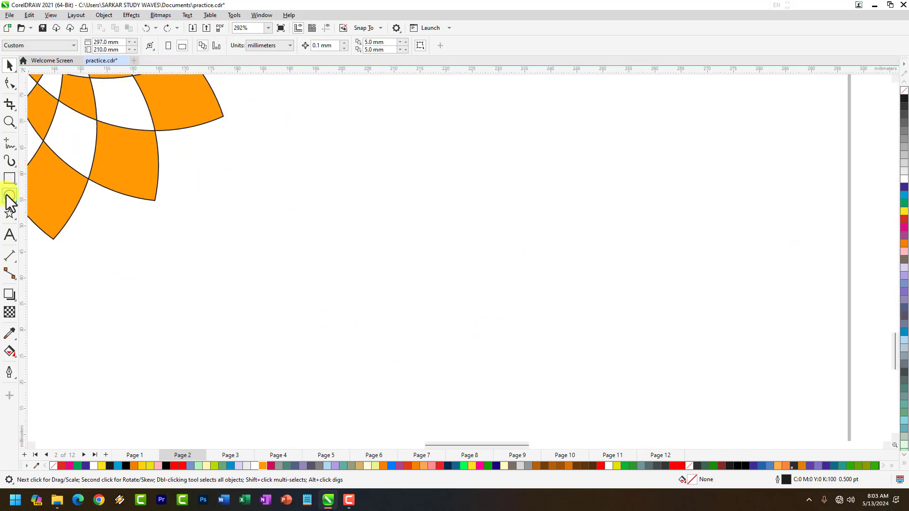
{"action": "left_click", "coordinate": [9, 196]}
{"action": "left_click_drag", "start_coordinate": [392, 158], "coordinate": [586, 347]}
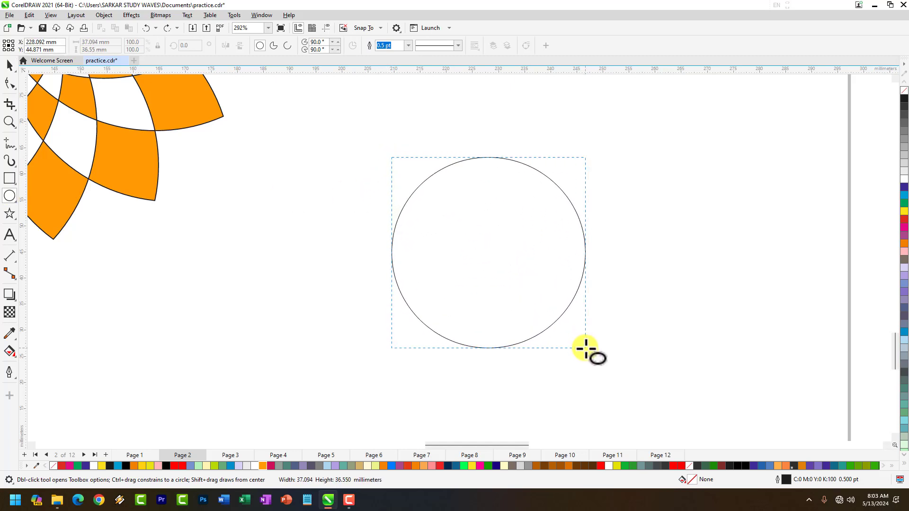
Convert the new ellipse to curves so that its nodes can be edited with the Shape tool
{"action": "left_click", "coordinate": [10, 83]}
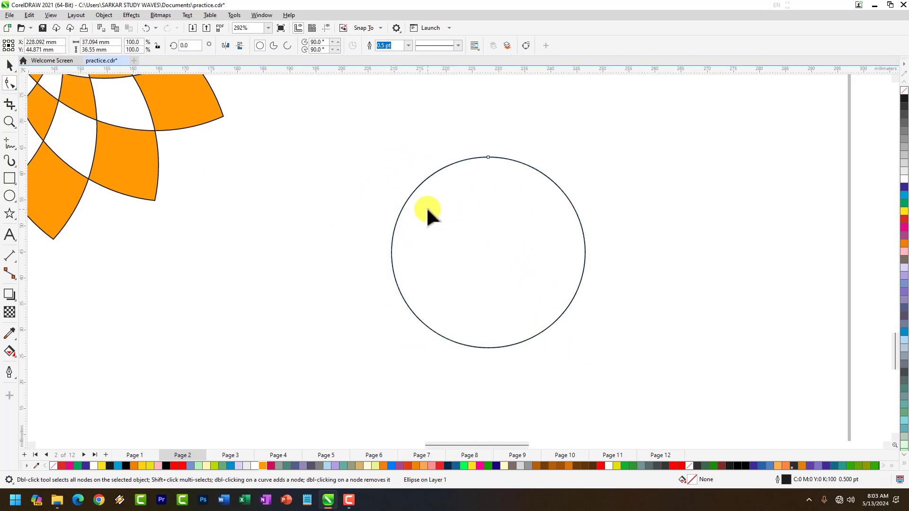
{"action": "scroll", "coordinate": [476, 173], "scroll_direction": "up", "scroll_amount": 2}
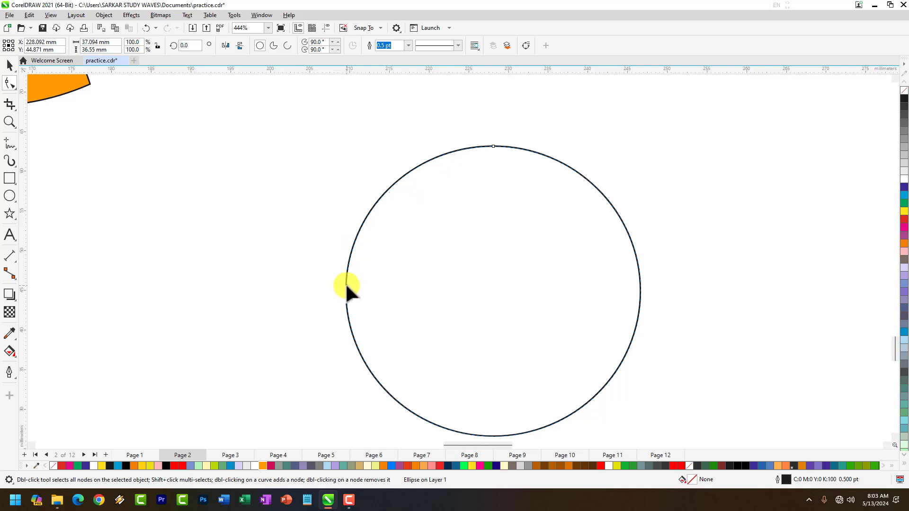
{"action": "right_click", "coordinate": [404, 251]}
{"action": "left_click", "coordinate": [438, 227]}
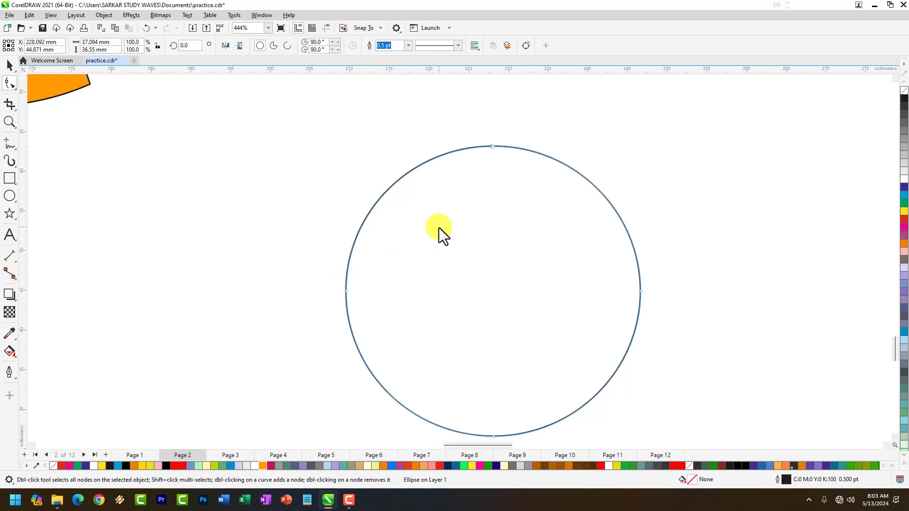
Break the curve apart at two points on the circle's upper-left side
{"action": "left_click", "coordinate": [349, 260]}
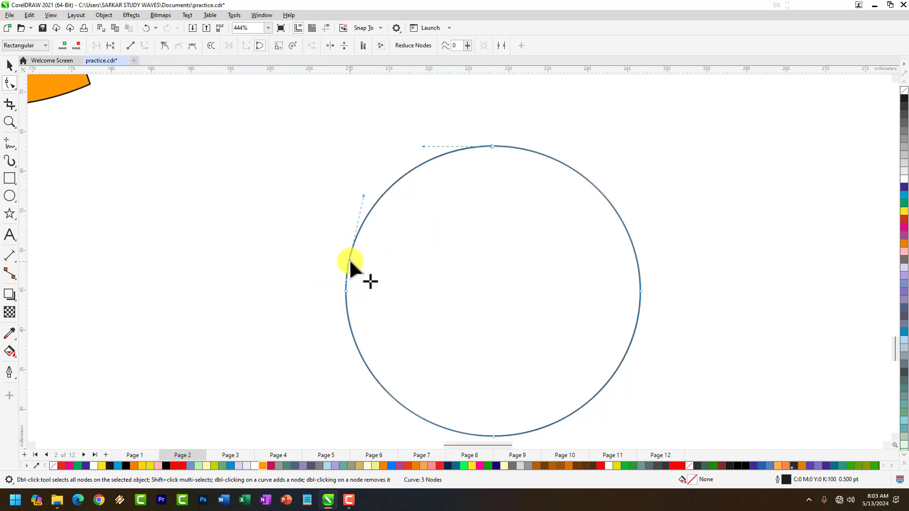
{"action": "left_click", "coordinate": [366, 217]}
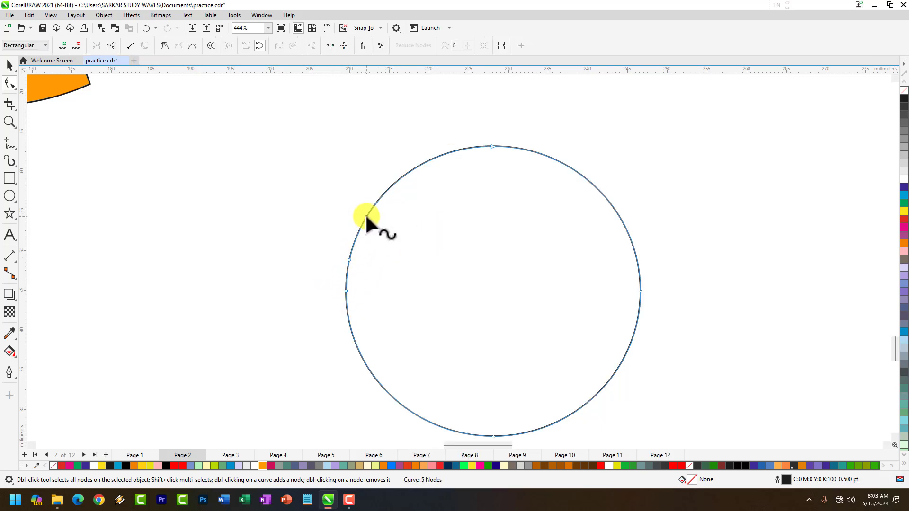
{"action": "right_click", "coordinate": [367, 217]}
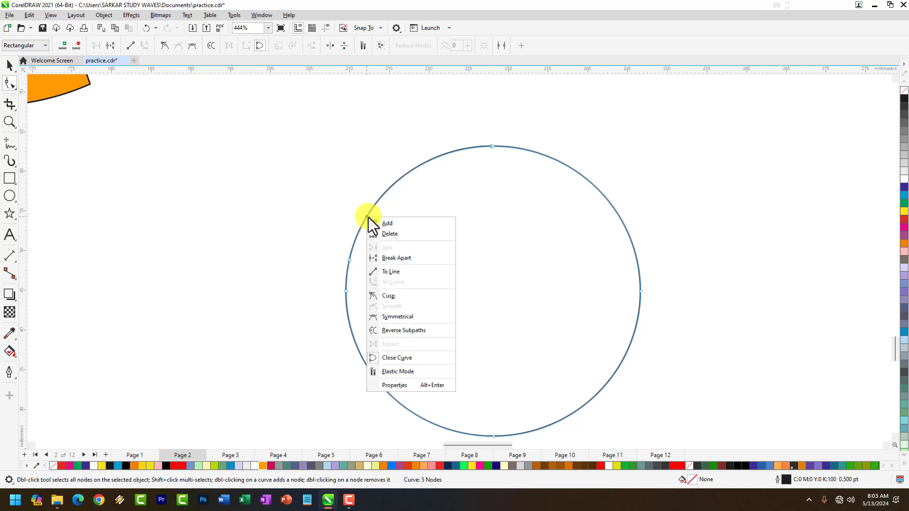
{"action": "left_click", "coordinate": [395, 260]}
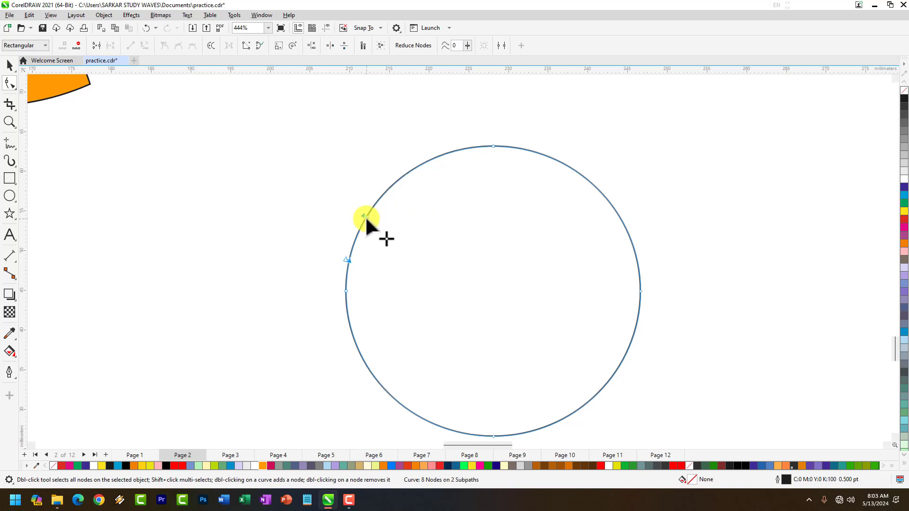
Break the circle apart at a third point near its top and remove the arc between that point and the neighbouring break
{"action": "left_click", "coordinate": [434, 158]}
{"action": "right_click", "coordinate": [434, 158]}
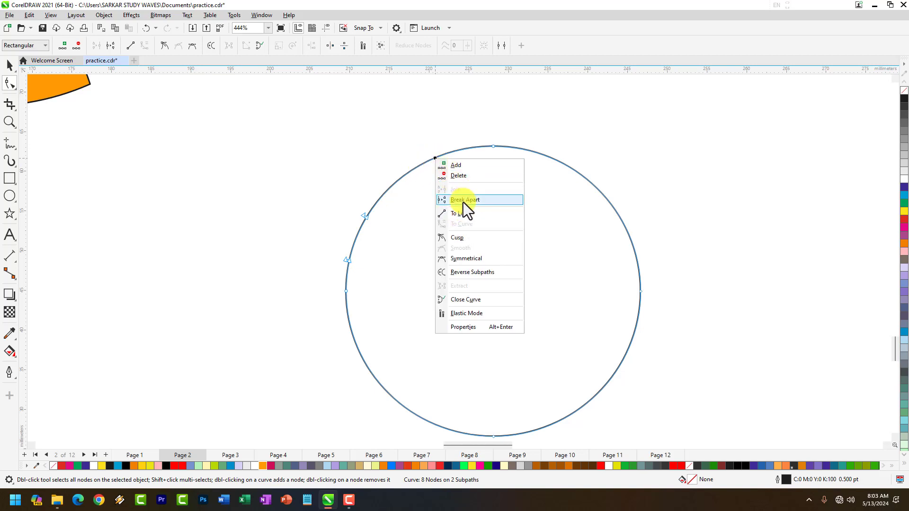
{"action": "left_click", "coordinate": [462, 201]}
{"action": "double_click", "coordinate": [434, 156]}
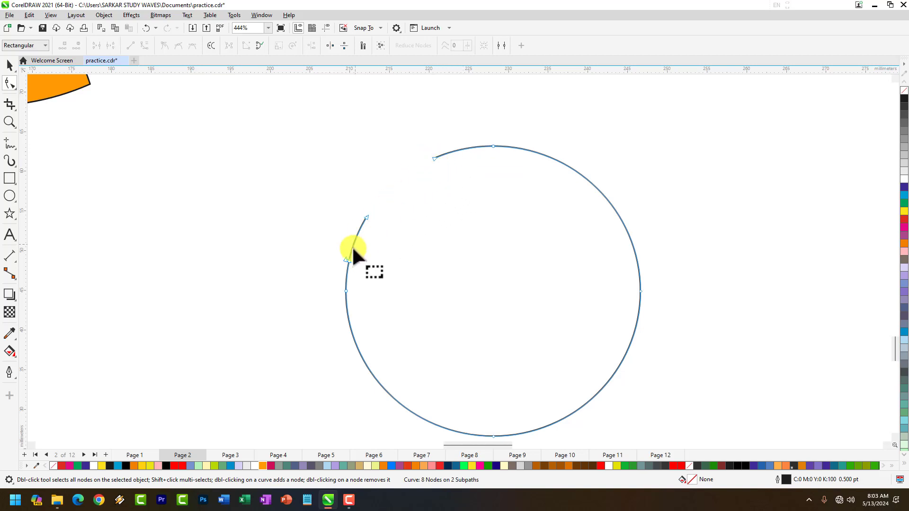
{"action": "scroll", "coordinate": [420, 186], "scroll_direction": "up", "scroll_amount": 2}
{"action": "left_click", "coordinate": [374, 168]}
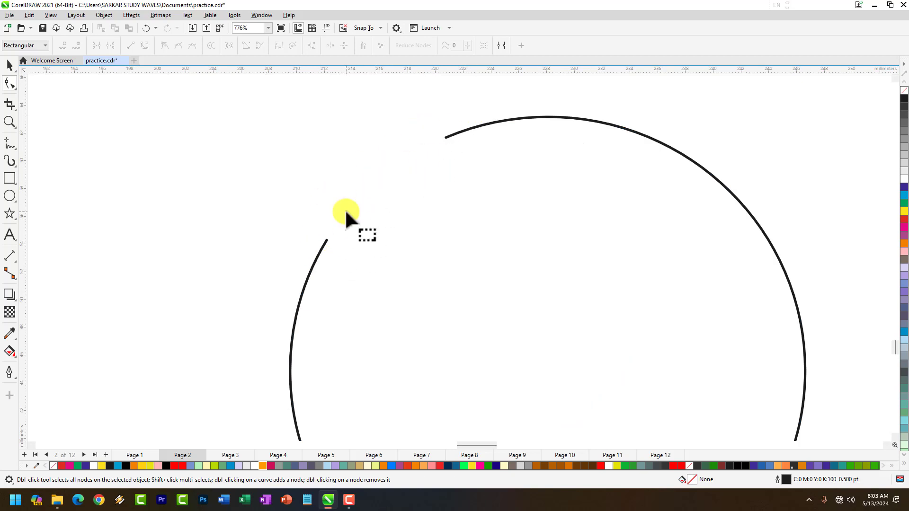
{"action": "scroll", "coordinate": [423, 142], "scroll_direction": "down", "scroll_amount": 2}
{"action": "scroll", "coordinate": [518, 189], "scroll_direction": "up", "scroll_amount": 2}
{"action": "scroll", "coordinate": [504, 179], "scroll_direction": "down", "scroll_amount": 2}
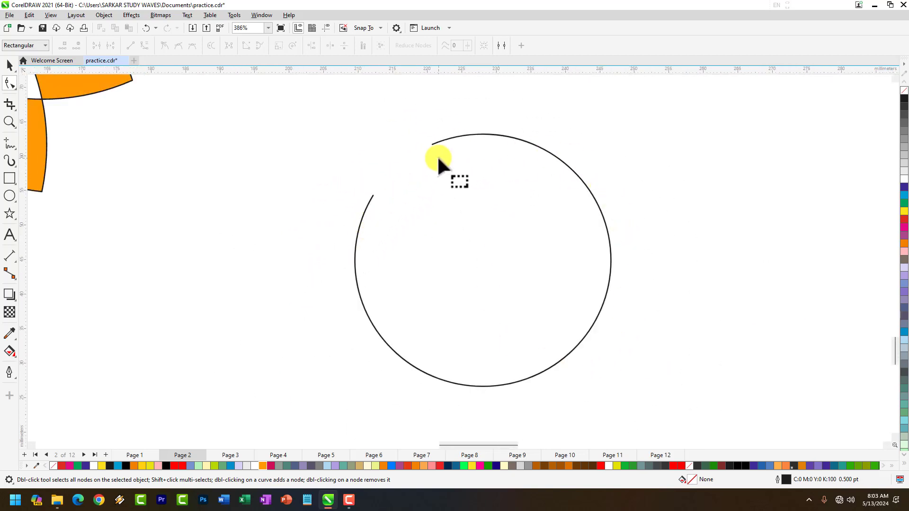
{"action": "scroll", "coordinate": [410, 169], "scroll_direction": "down", "scroll_amount": 2}
{"action": "scroll", "coordinate": [252, 129], "scroll_direction": "up", "scroll_amount": 2}
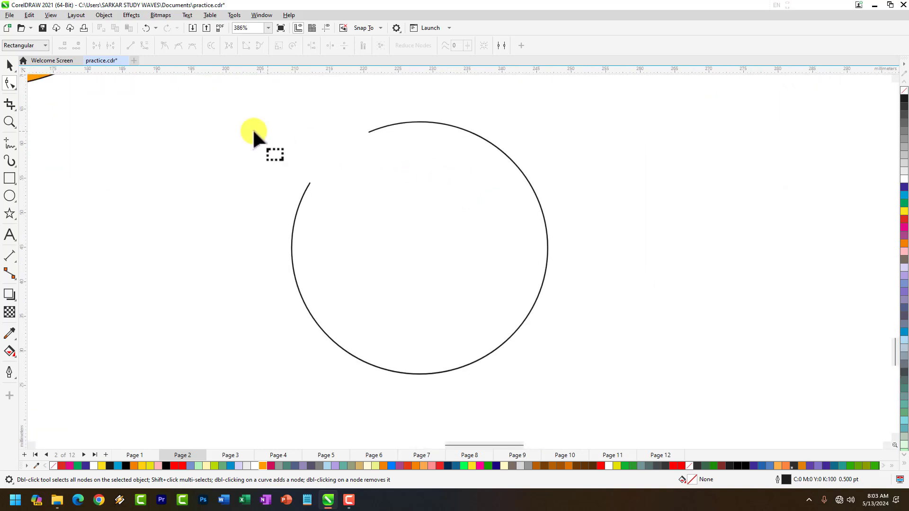
{"action": "left_click", "coordinate": [104, 16]}
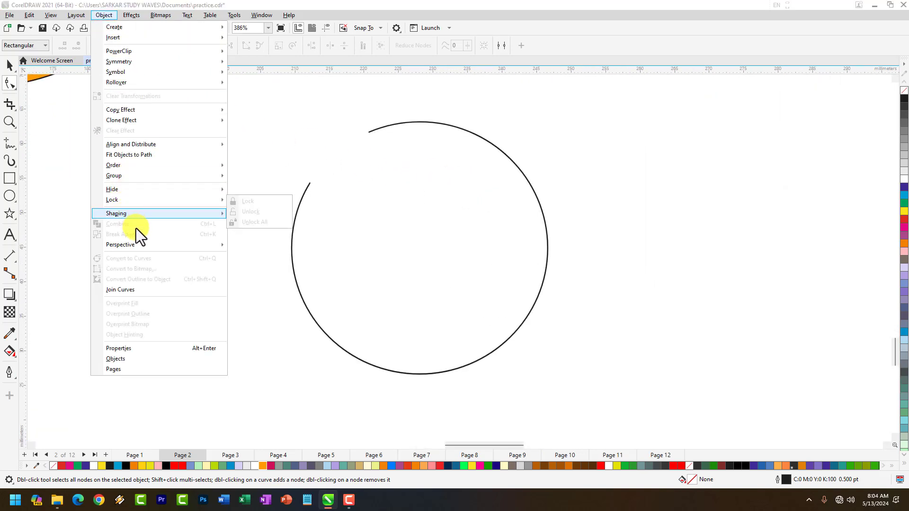
{"action": "scroll", "coordinate": [372, 220], "scroll_direction": "down", "scroll_amount": 2}
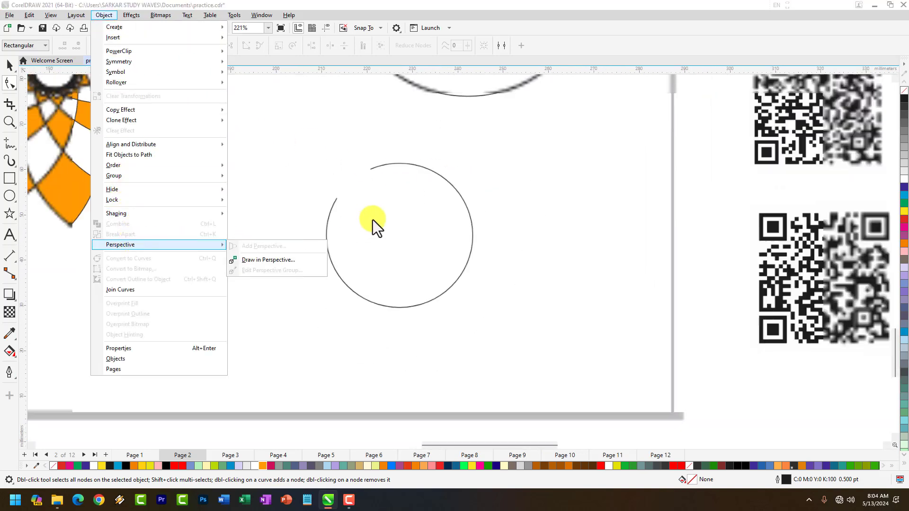
Delete the broken circle from the lower part of the page
{"action": "left_click", "coordinate": [9, 64]}
{"action": "left_click", "coordinate": [471, 235]}
{"action": "key", "text": "Delete"}
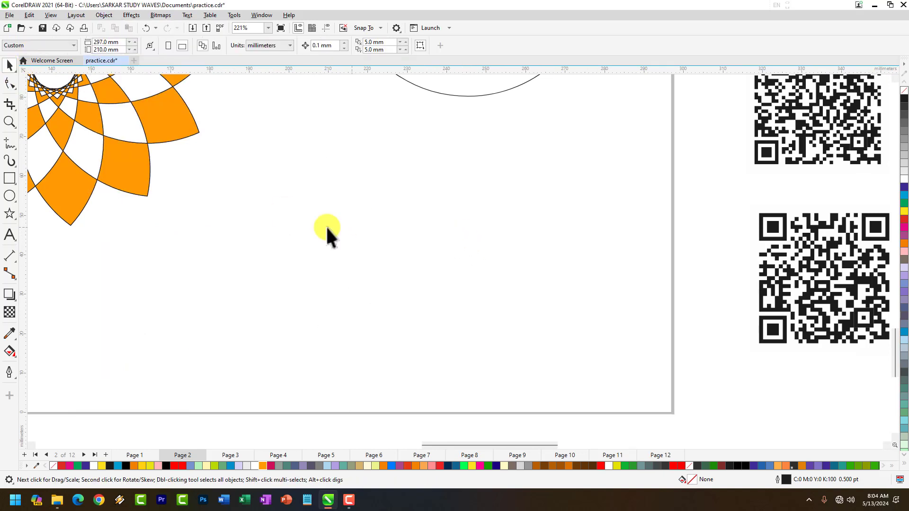
Add the artistic text "COREL" in the empty area to the lower right of the orange flower
{"action": "left_click", "coordinate": [16, 235]}
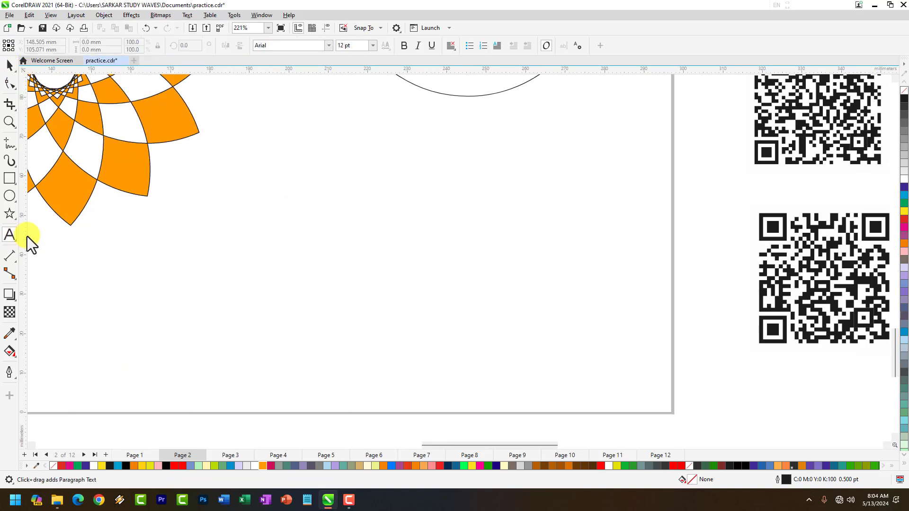
{"action": "left_click", "coordinate": [337, 196]}
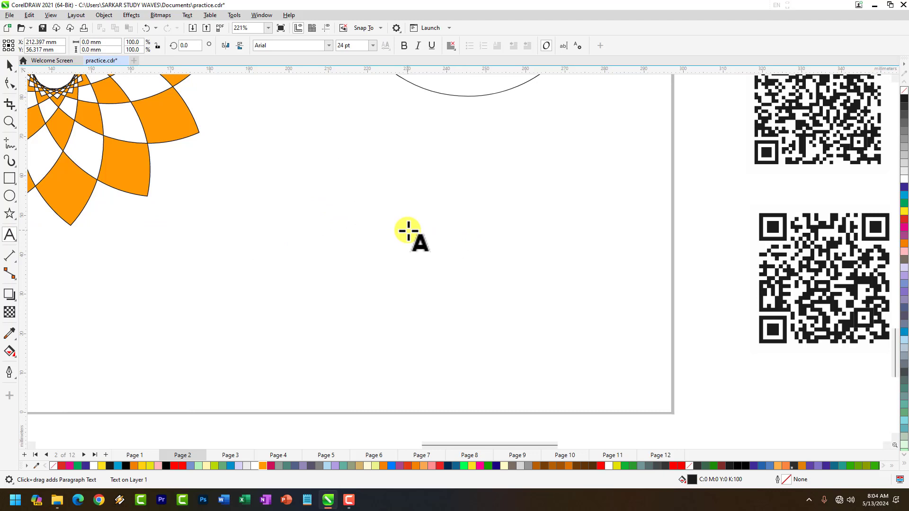
{"action": "type", "text": "COREL"}
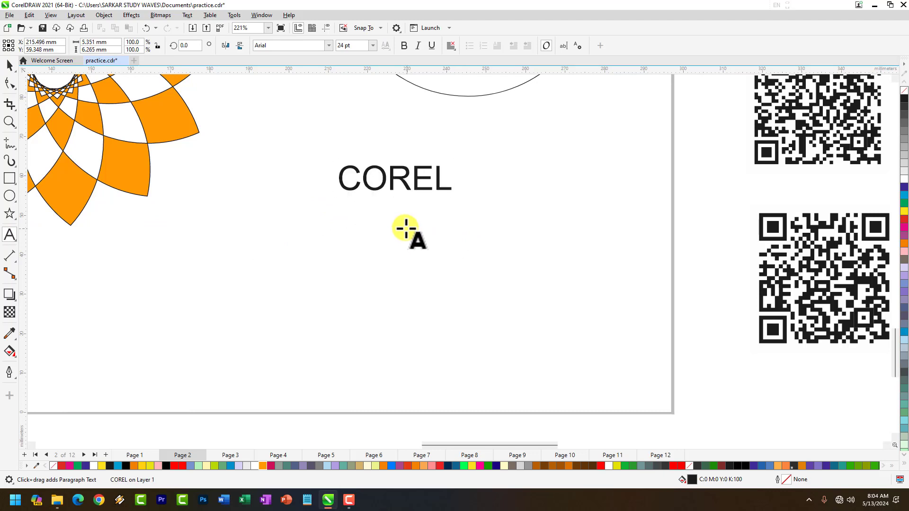
Set the whole COREL text to the Khand font in bold
{"action": "key", "text": "ctrl+a"}
{"action": "left_click", "coordinate": [272, 45]}
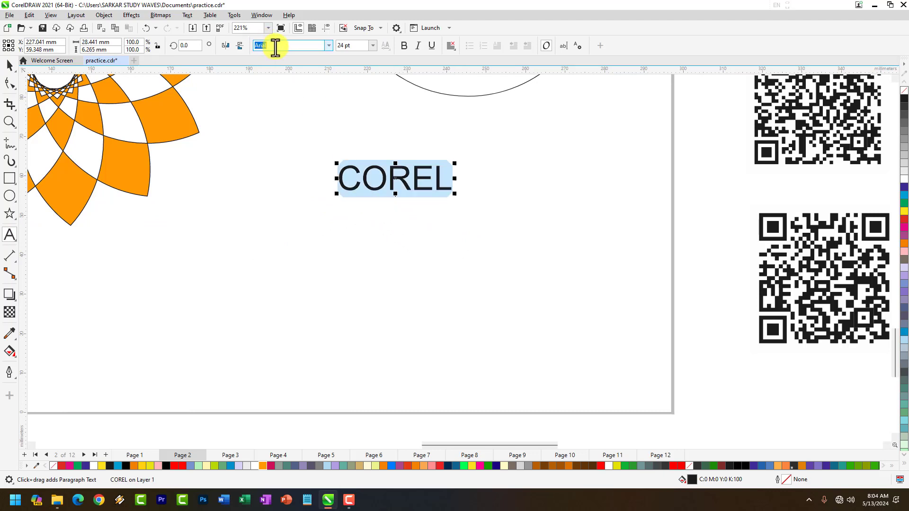
{"action": "type", "text": "Khand"}
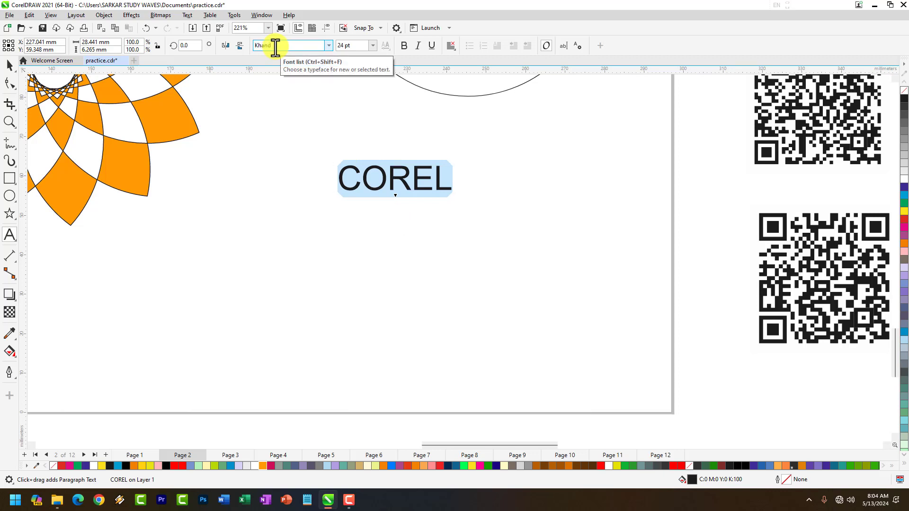
{"action": "key", "text": "Return"}
{"action": "left_click", "coordinate": [404, 46]}
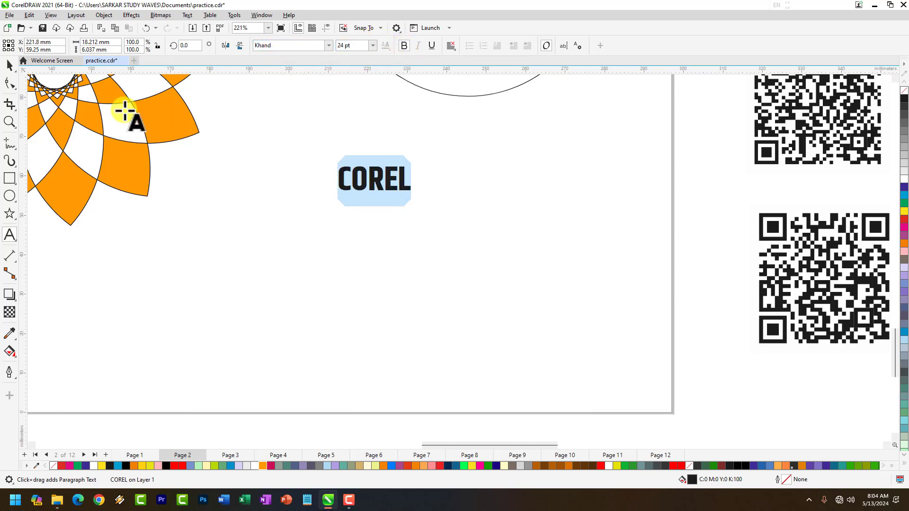
Enlarge the COREL text to about 59 mm wide and 20 mm high, and fill it with orange (#FF9900)
{"action": "left_click", "coordinate": [9, 65]}
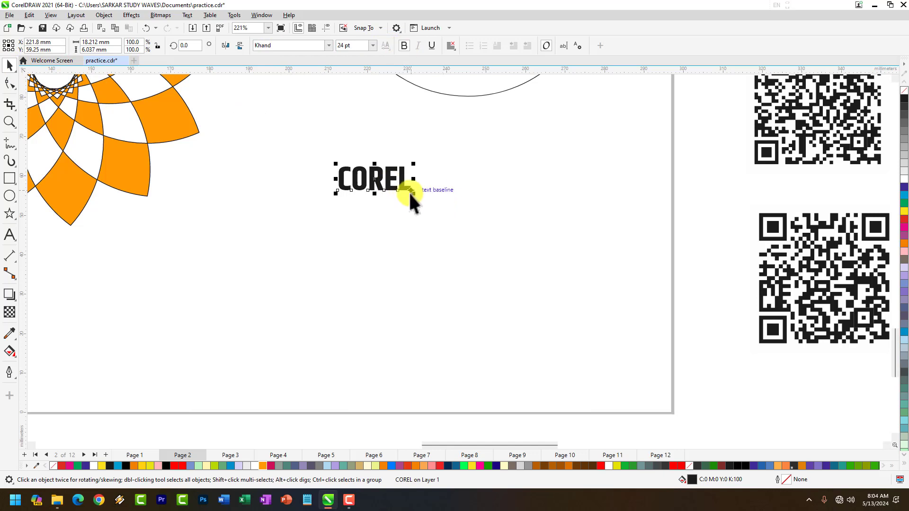
{"action": "left_click_drag", "start_coordinate": [410, 191], "coordinate": [582, 248]}
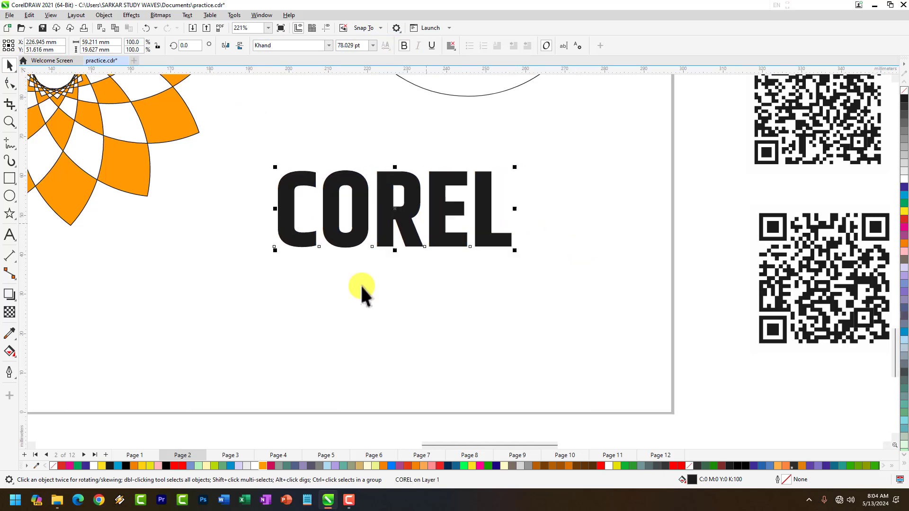
{"action": "left_click", "coordinate": [264, 466]}
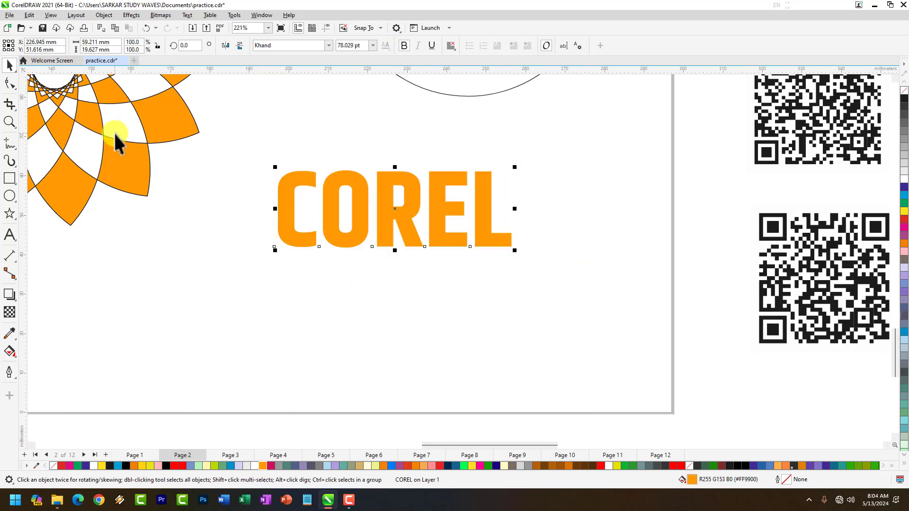
Apply Add Perspective to the orange COREL text
{"action": "left_click", "coordinate": [104, 19]}
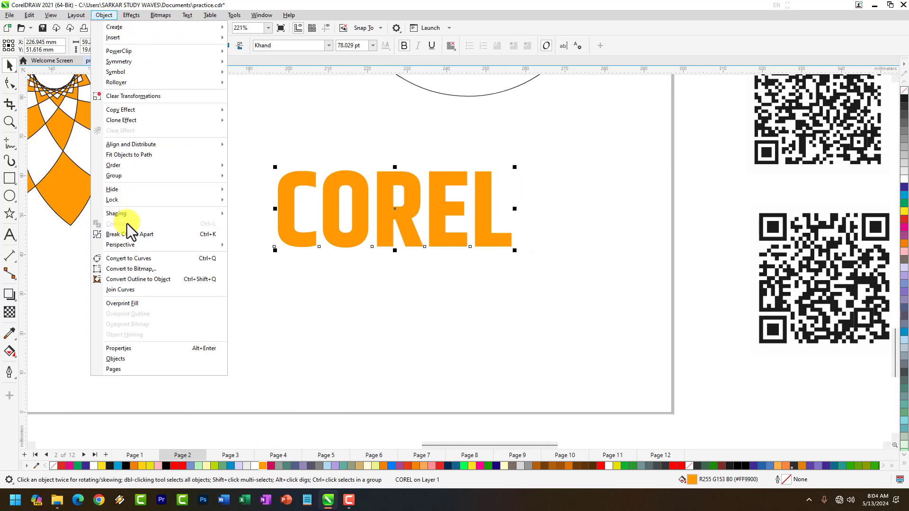
{"action": "mouse_move", "coordinate": [130, 247]}
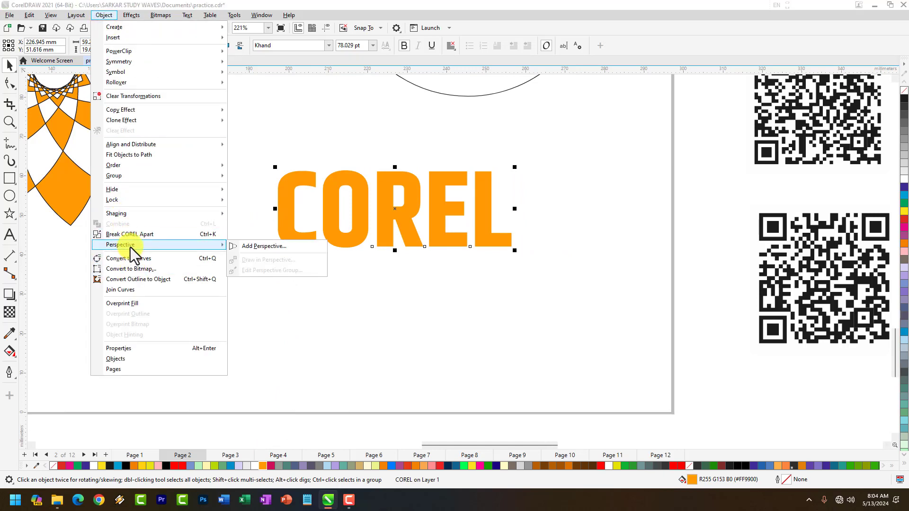
{"action": "left_click", "coordinate": [256, 248]}
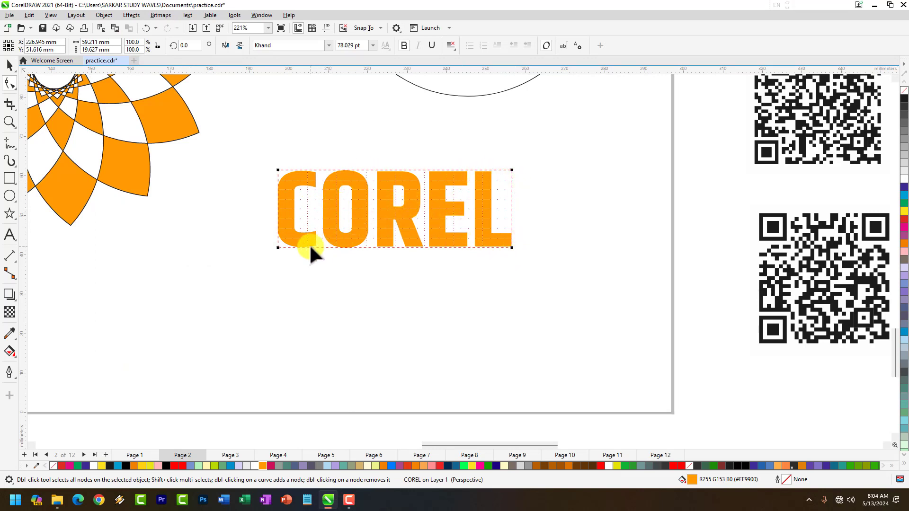
Spread the two lower perspective corners of the COREL text outward and downward so its base widens
{"action": "left_click_drag", "start_coordinate": [277, 247], "coordinate": [237, 268]}
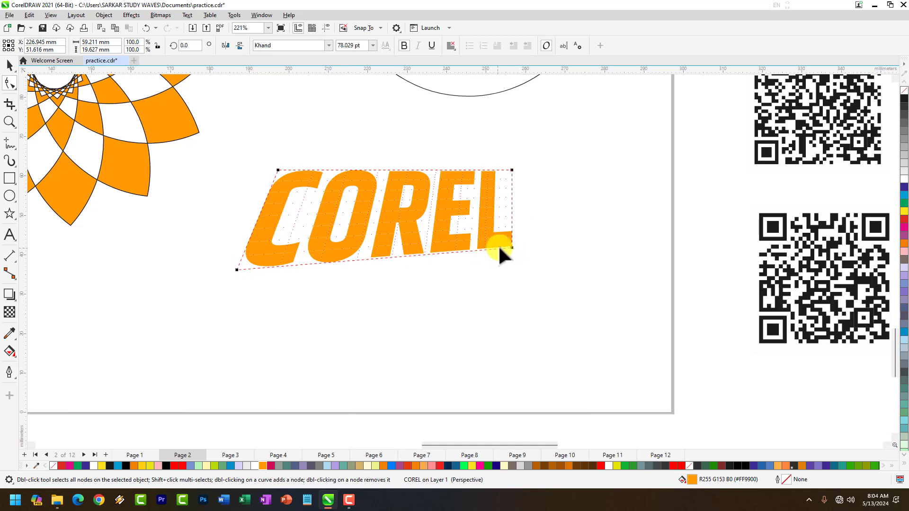
{"action": "left_click_drag", "start_coordinate": [512, 247], "coordinate": [587, 276]}
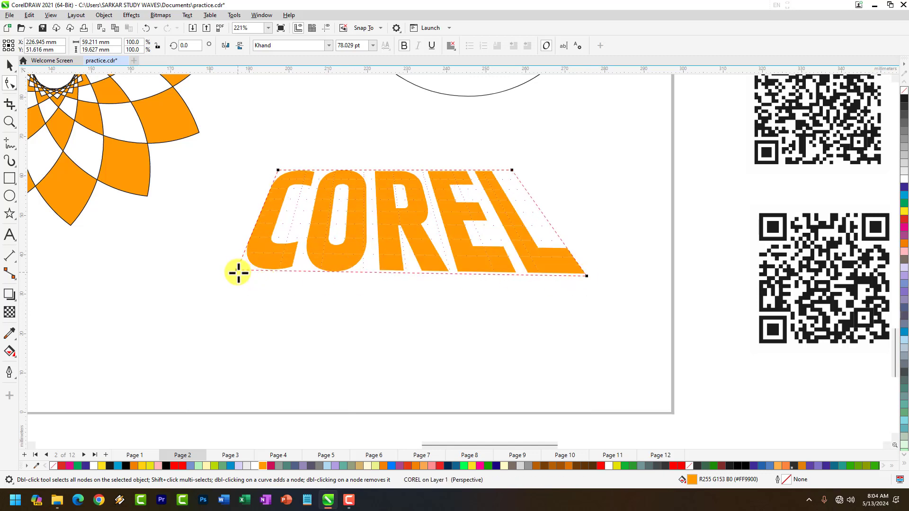
{"action": "left_click_drag", "start_coordinate": [237, 270], "coordinate": [205, 283]}
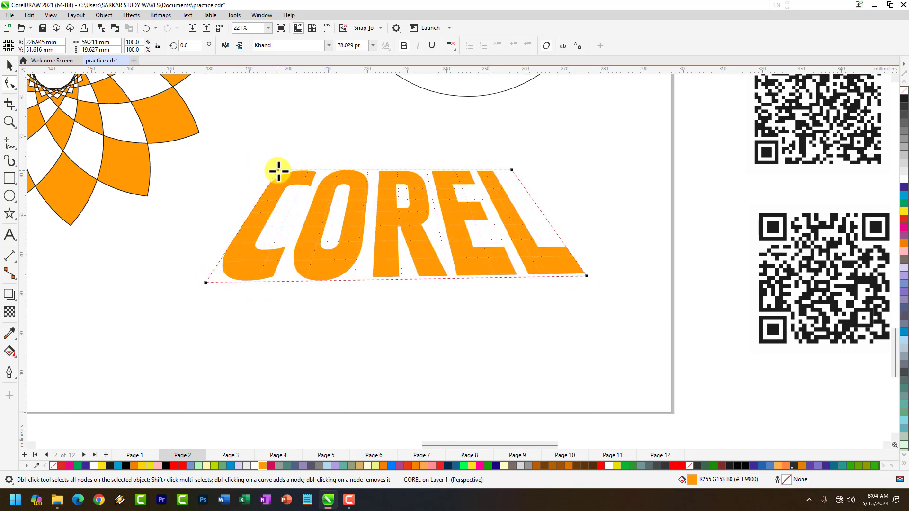
Move the two upper perspective corners of the COREL text inward and slightly down to narrow its upper edge into a trapezoid
{"action": "left_click_drag", "start_coordinate": [278, 170], "coordinate": [287, 181]}
{"action": "left_click_drag", "start_coordinate": [511, 169], "coordinate": [505, 185]}
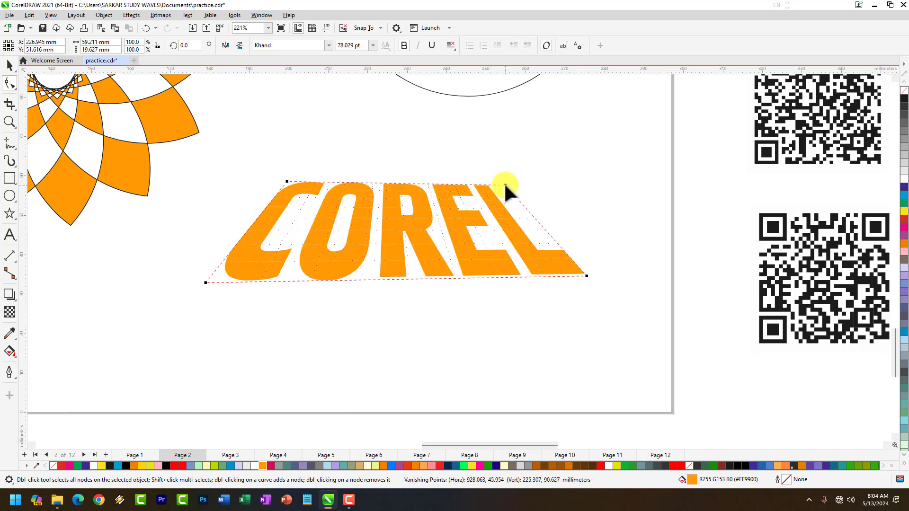
{"action": "left_click_drag", "start_coordinate": [286, 181], "coordinate": [286, 189]}
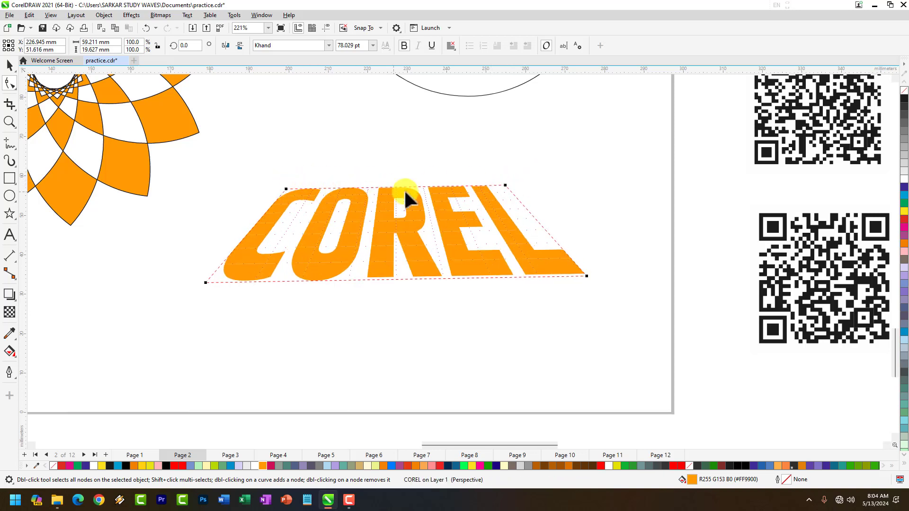
{"action": "left_click_drag", "start_coordinate": [510, 184], "coordinate": [506, 185]}
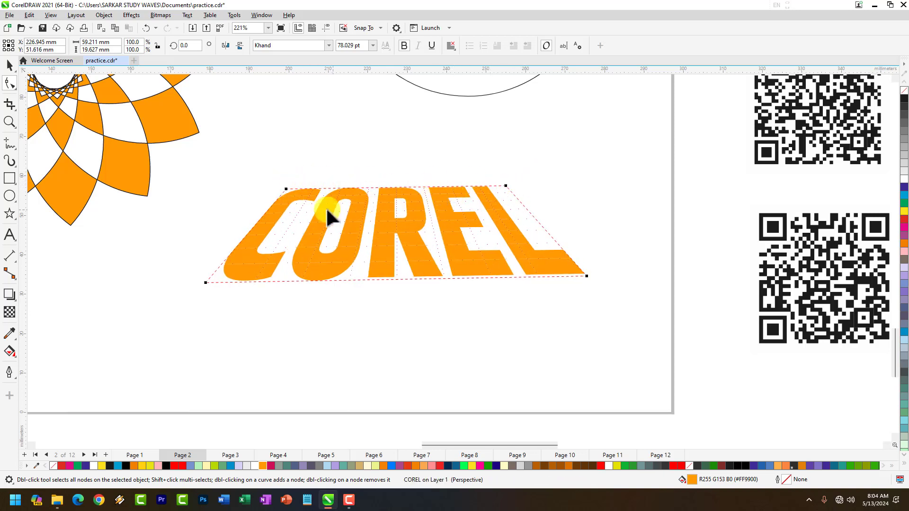
{"action": "left_click_drag", "start_coordinate": [287, 188], "coordinate": [297, 189]}
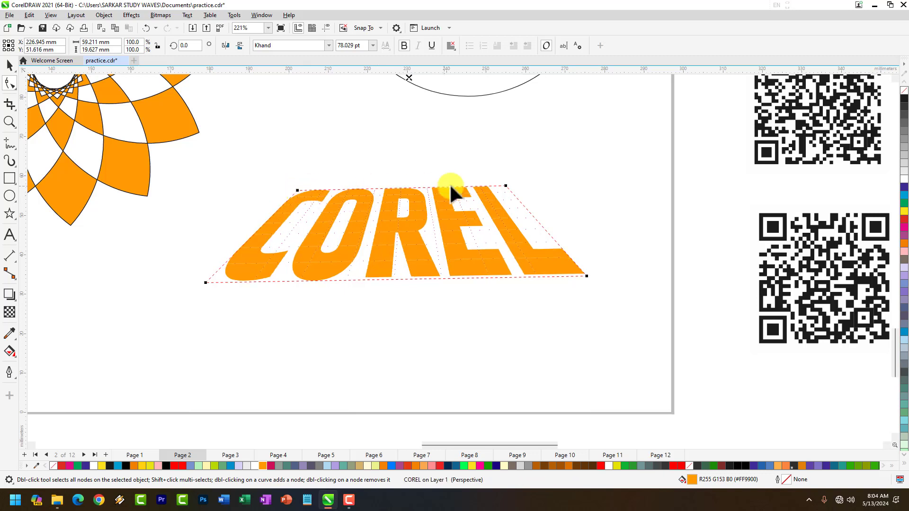
{"action": "left_click_drag", "start_coordinate": [507, 184], "coordinate": [488, 189]}
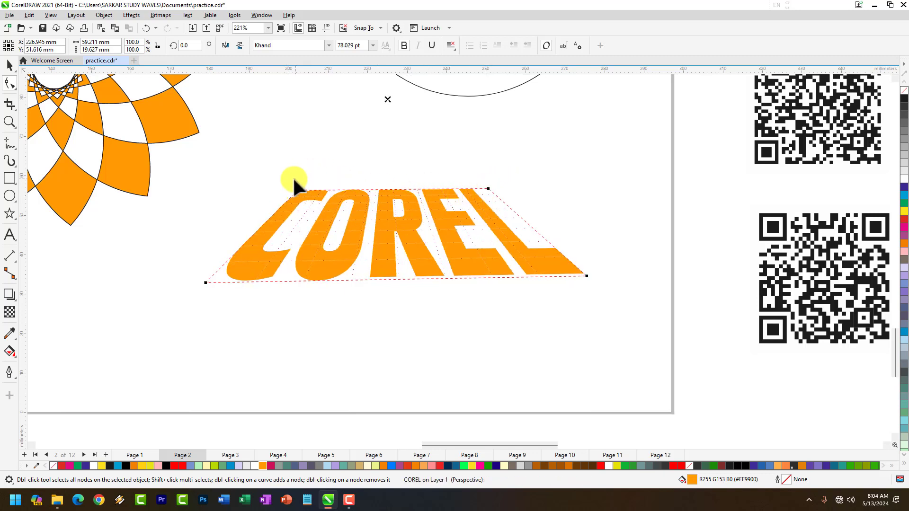
{"action": "scroll", "coordinate": [369, 246], "scroll_direction": "down", "scroll_amount": 3}
{"action": "scroll", "coordinate": [417, 256], "scroll_direction": "up", "scroll_amount": 3}
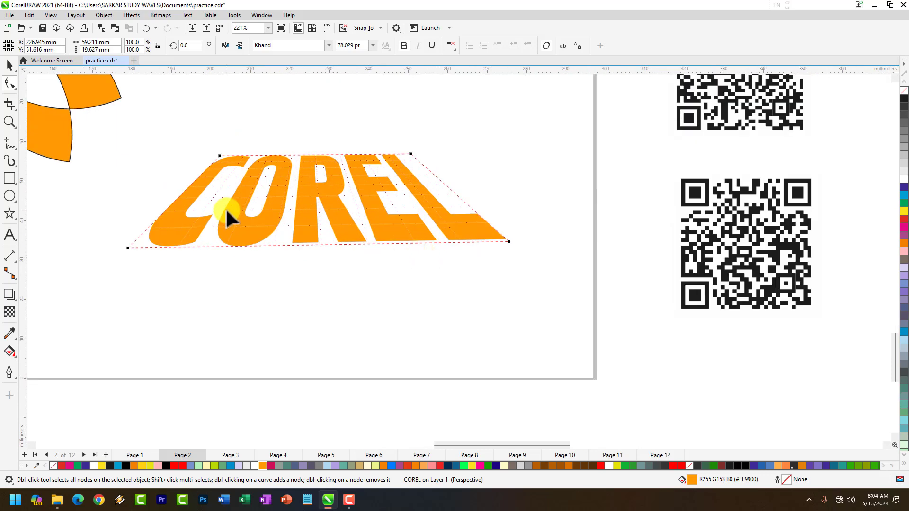
{"action": "left_click", "coordinate": [102, 16]}
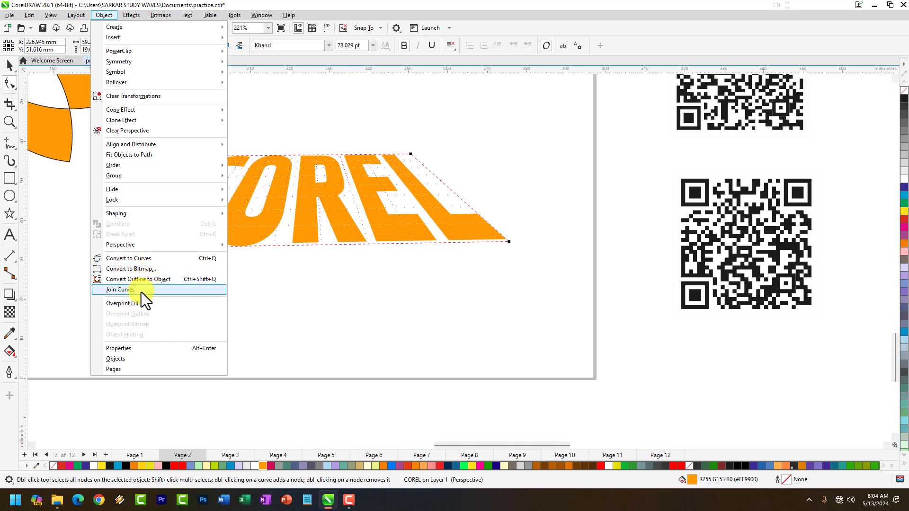
{"action": "left_click", "coordinate": [370, 306]}
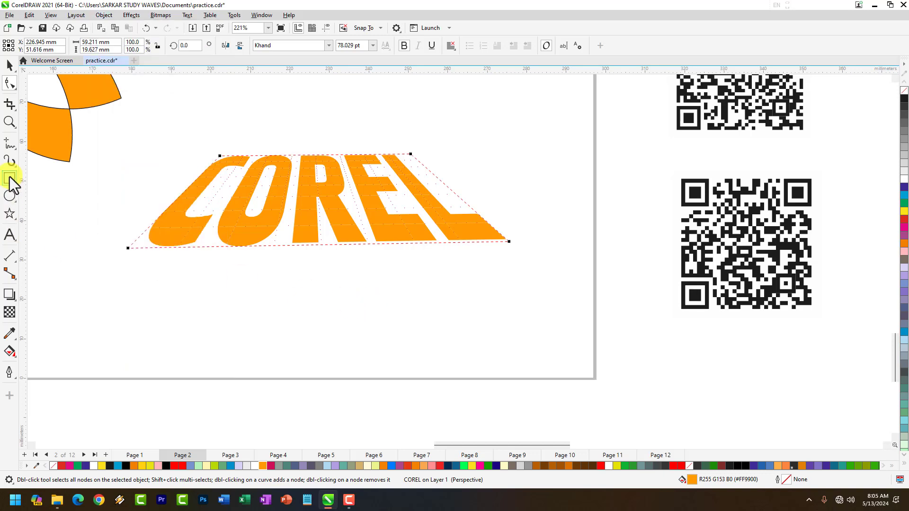
{"action": "left_click", "coordinate": [9, 147]}
{"action": "left_click", "coordinate": [44, 158]}
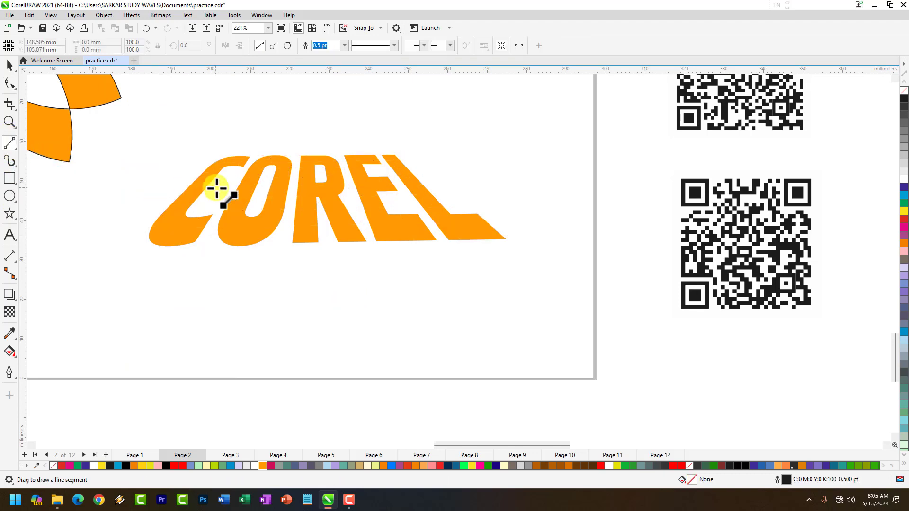
{"action": "scroll", "coordinate": [239, 261], "scroll_direction": "up", "scroll_amount": 1}
{"action": "left_click_drag", "start_coordinate": [270, 219], "coordinate": [446, 191]}
{"action": "key", "text": "Delete"}
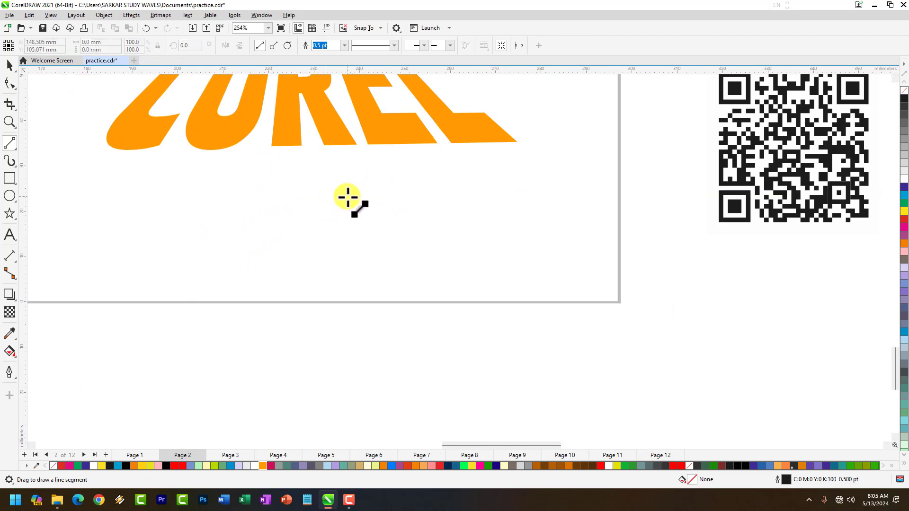
Draw an open Polyline outline about 74 mm wide and 34 mm high below the COREL text, leaving a gap between its ends
{"action": "left_click", "coordinate": [14, 145]}
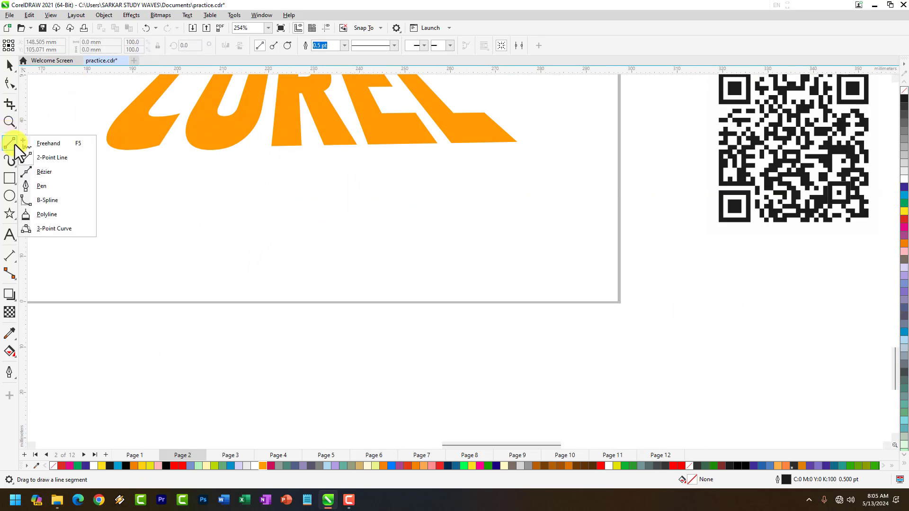
{"action": "left_click", "coordinate": [49, 216]}
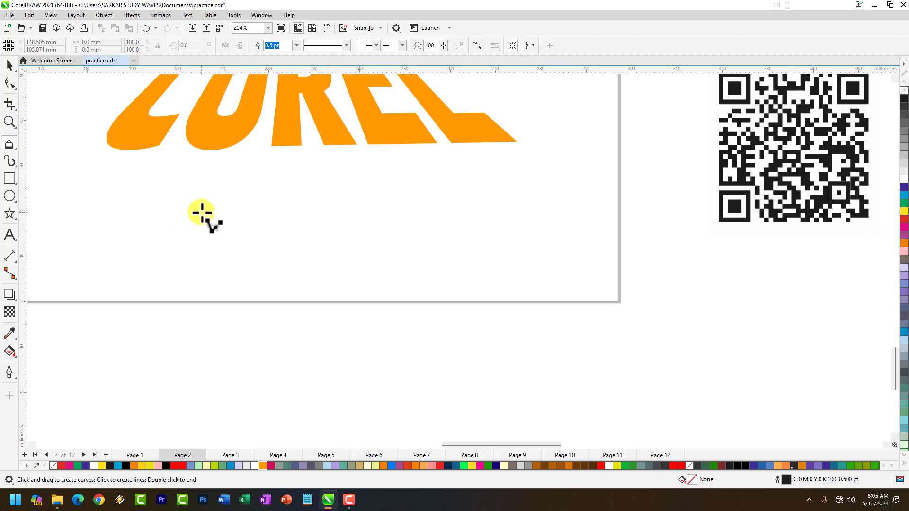
{"action": "mouse_move", "coordinate": [201, 213]}
{"action": "left_mouse_down"}
{"action": "mouse_move", "coordinate": [378, 195]}
{"action": "mouse_move", "coordinate": [445, 210]}
{"action": "mouse_move", "coordinate": [474, 252]}
{"action": "mouse_move", "coordinate": [460, 286]}
{"action": "mouse_move", "coordinate": [348, 335]}
{"action": "mouse_move", "coordinate": [195, 347]}
{"action": "mouse_move", "coordinate": [143, 299]}
{"action": "mouse_move", "coordinate": [177, 250]}
{"action": "left_mouse_up"}
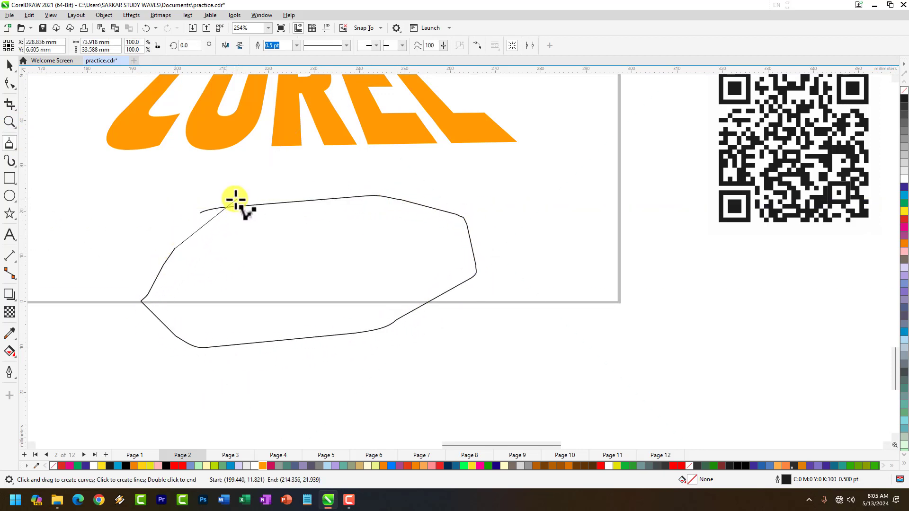
{"action": "double_click", "coordinate": [174, 245]}
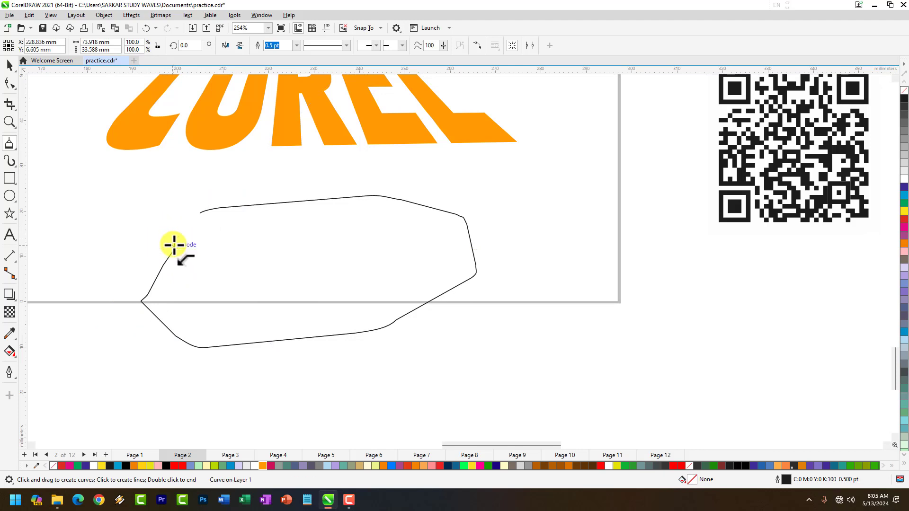
Select the open outline below the COREL text and open the Join Curves settings
{"action": "left_click", "coordinate": [9, 68]}
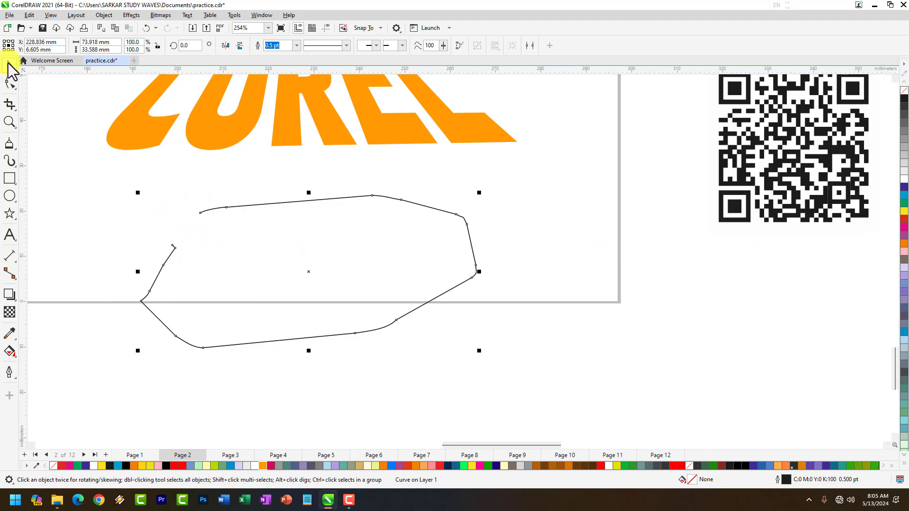
{"action": "left_click", "coordinate": [286, 250]}
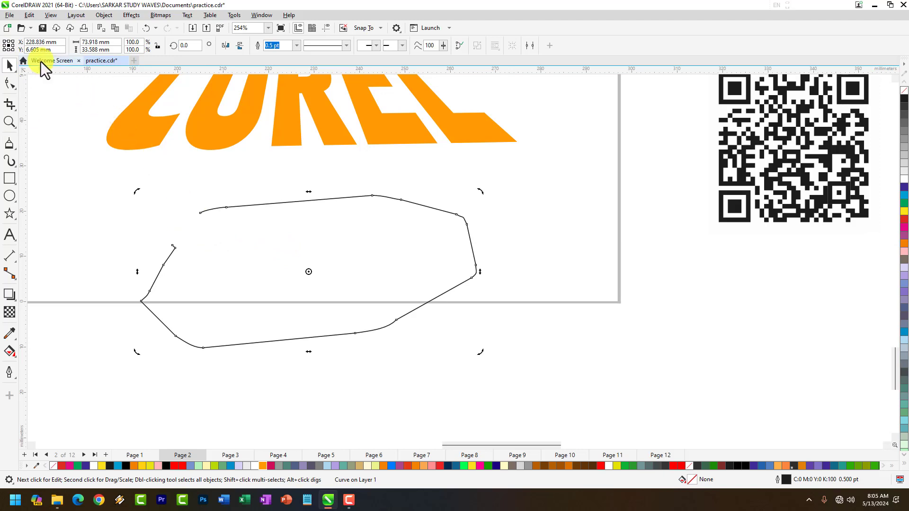
{"action": "left_click", "coordinate": [78, 16]}
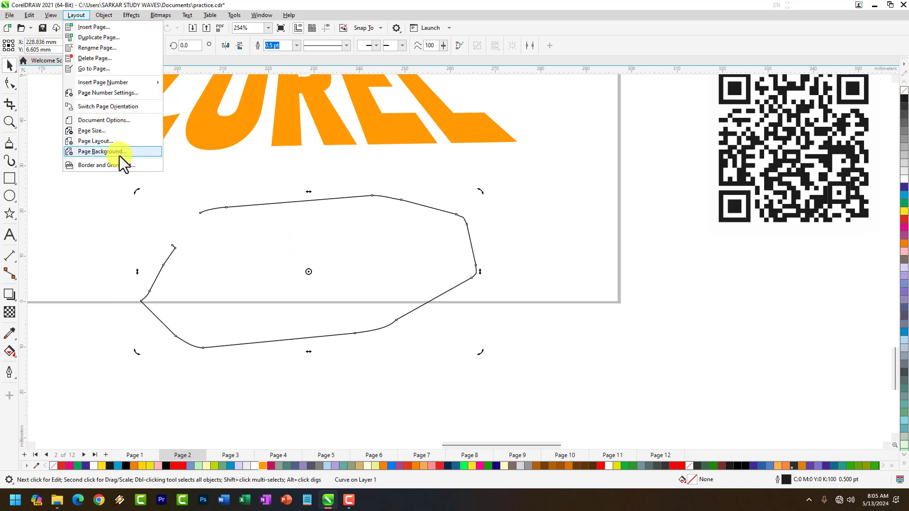
{"action": "left_click", "coordinate": [104, 15]}
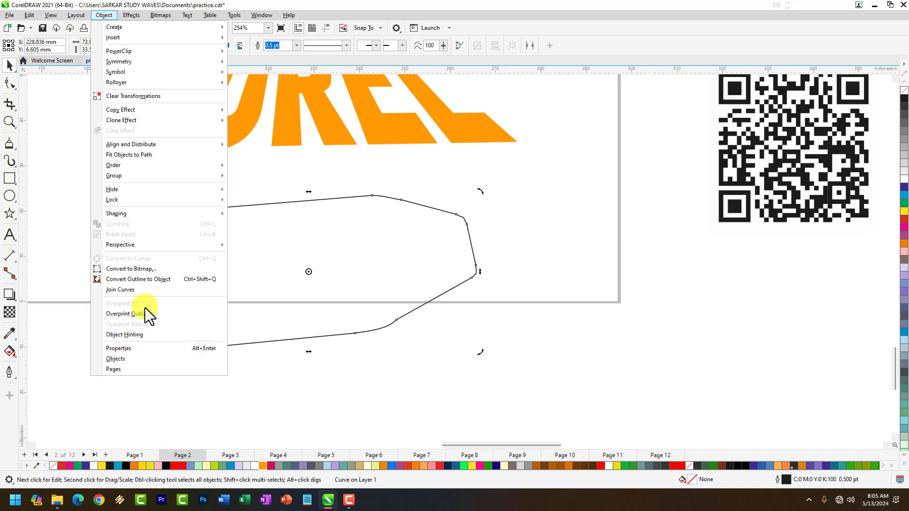
{"action": "left_click", "coordinate": [141, 289]}
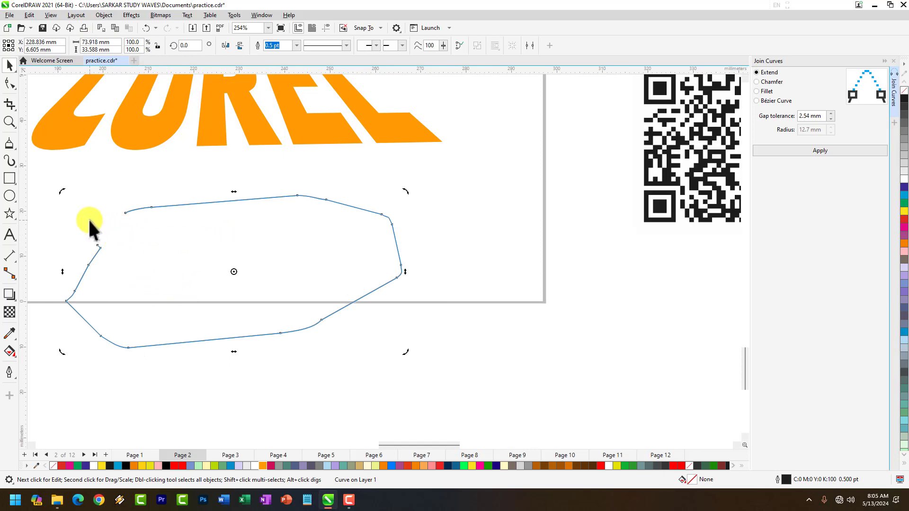
Inspect the gap between the open outline's two end nodes, and delete the outline
{"action": "left_click", "coordinate": [415, 207]}
{"action": "left_click", "coordinate": [89, 264]}
{"action": "scroll", "coordinate": [71, 251], "scroll_direction": "up", "scroll_amount": 3}
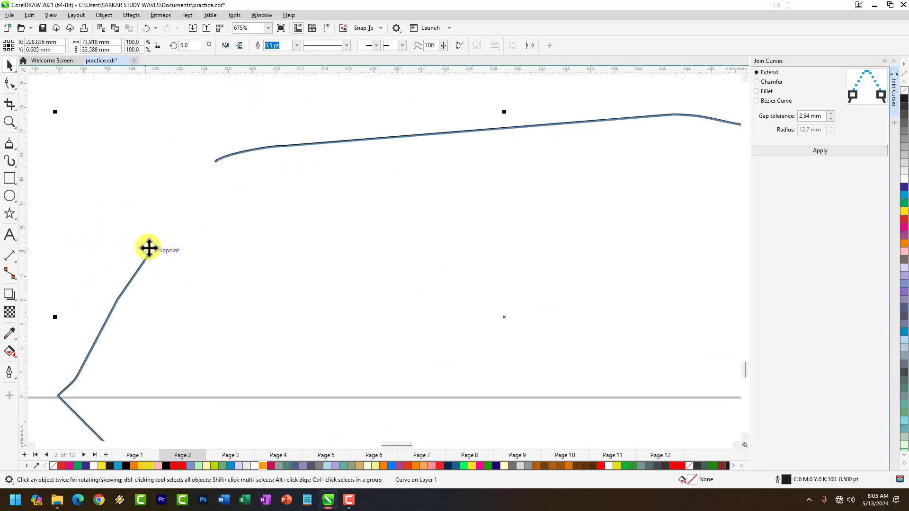
{"action": "left_click", "coordinate": [141, 246]}
{"action": "left_click", "coordinate": [215, 159]}
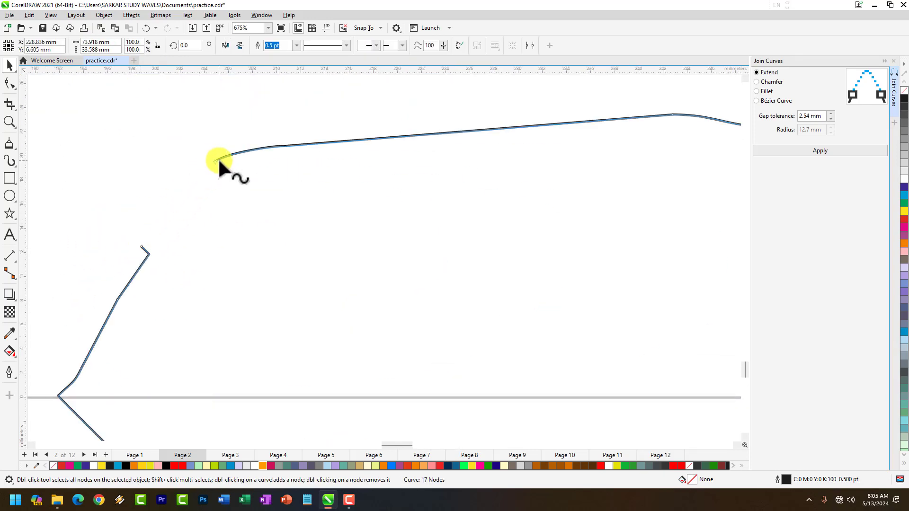
{"action": "mouse_move", "coordinate": [217, 162]}
{"action": "left_mouse_down"}
{"action": "mouse_move", "coordinate": [158, 223]}
{"action": "mouse_move", "coordinate": [229, 160]}
{"action": "left_mouse_up"}
{"action": "key", "text": "Delete"}
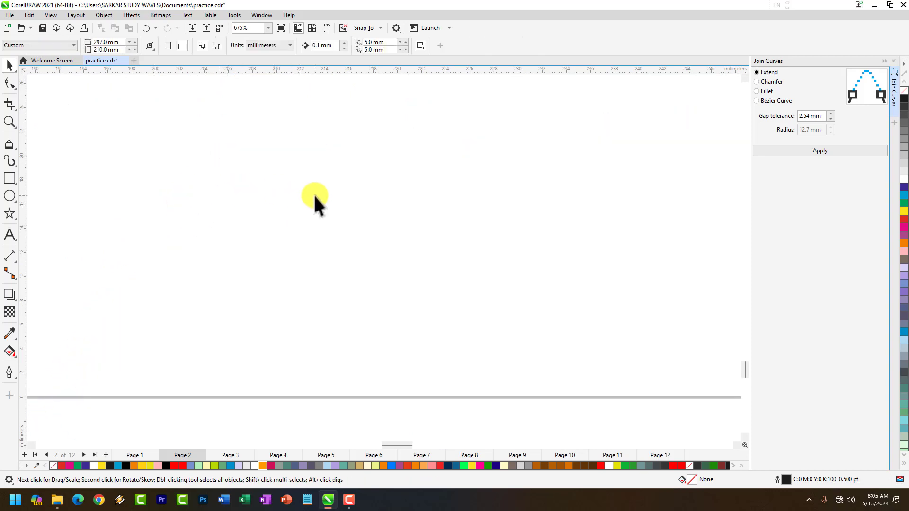
{"action": "left_click", "coordinate": [104, 16]}
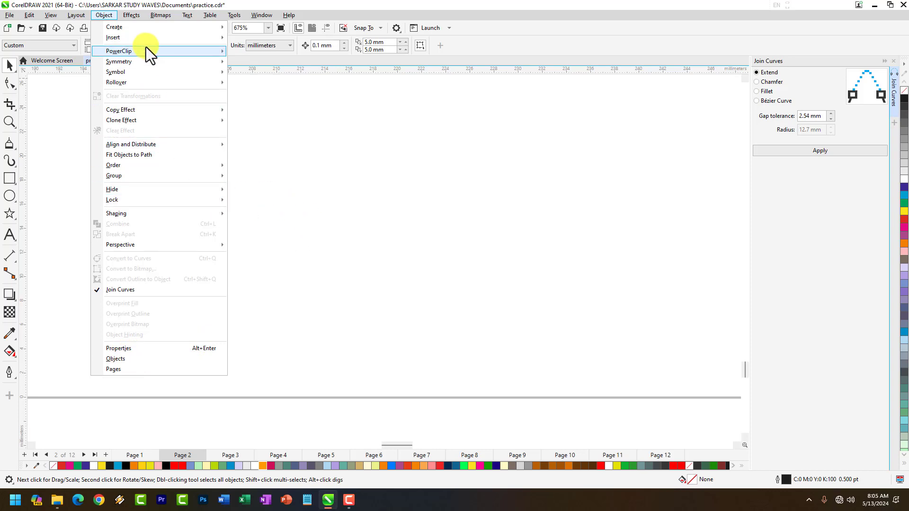
{"action": "mouse_move", "coordinate": [129, 146]}
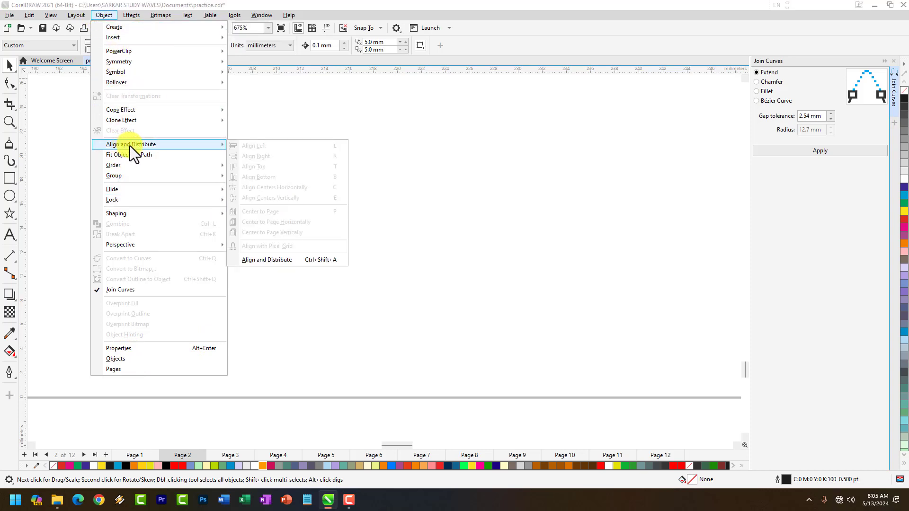
{"action": "mouse_move", "coordinate": [118, 41]}
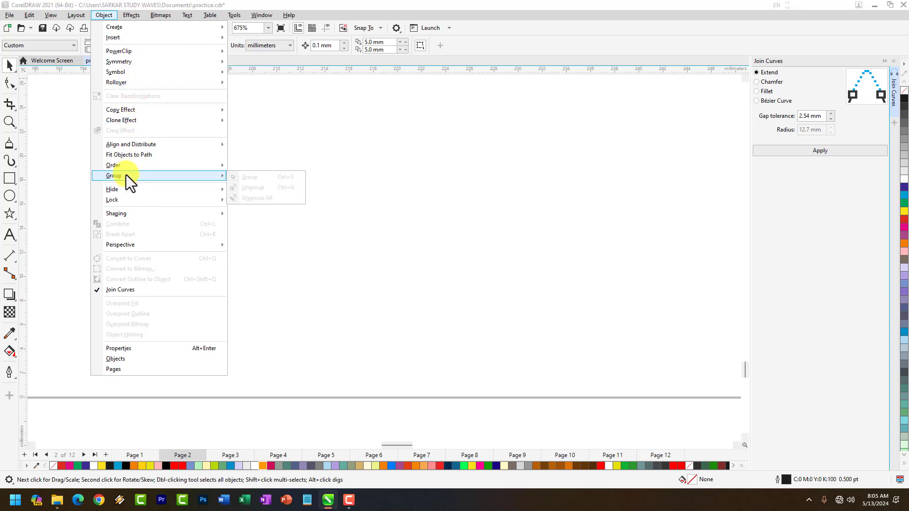
{"action": "mouse_move", "coordinate": [122, 192]}
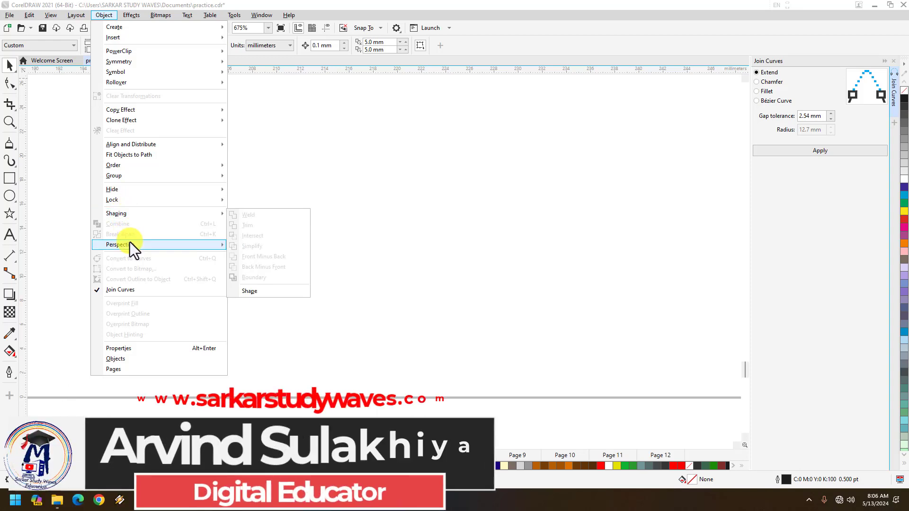
{"action": "mouse_move", "coordinate": [131, 246]}
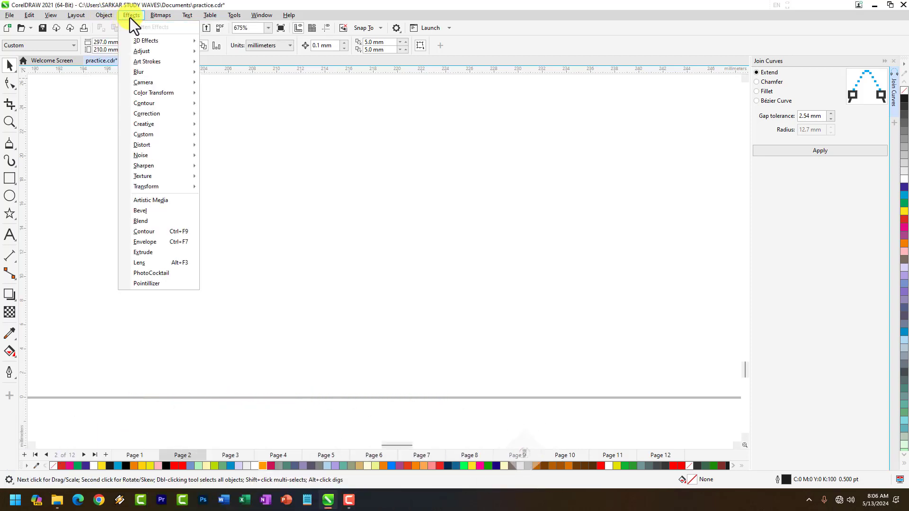
{"action": "mouse_move", "coordinate": [166, 15]}
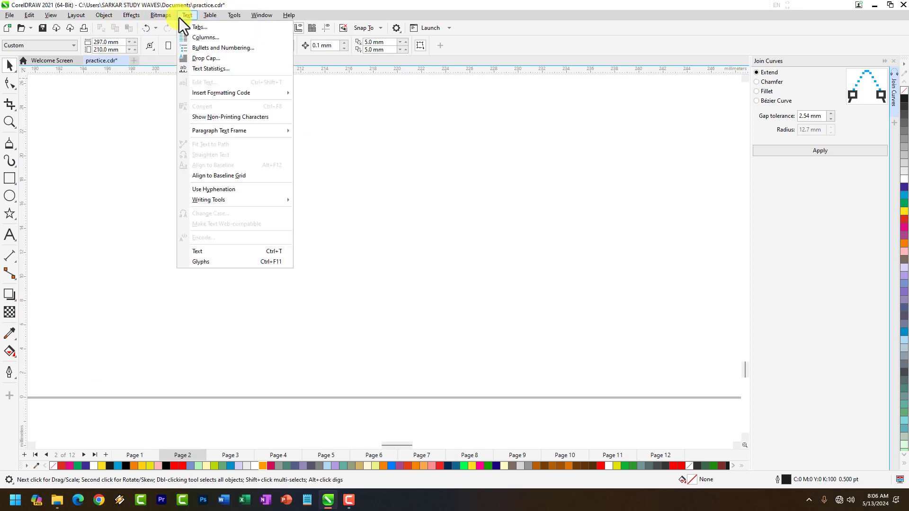
{"action": "mouse_move", "coordinate": [105, 15]}
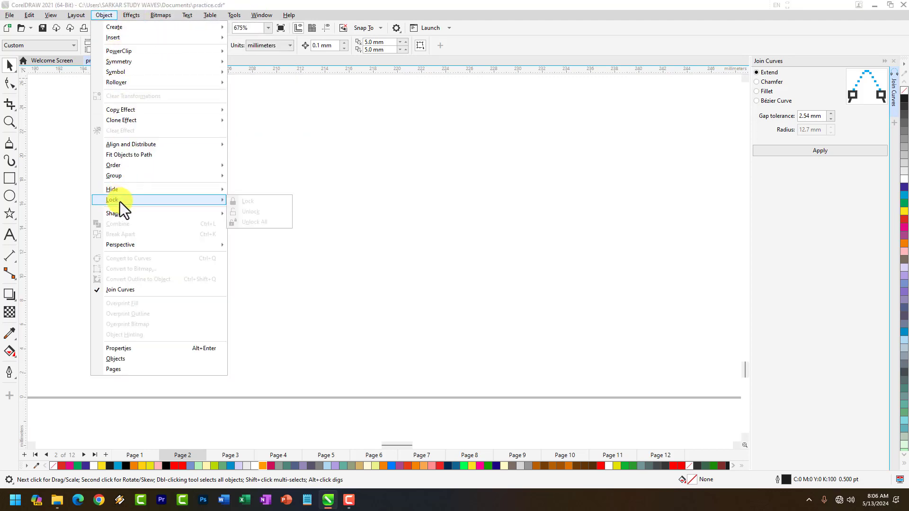